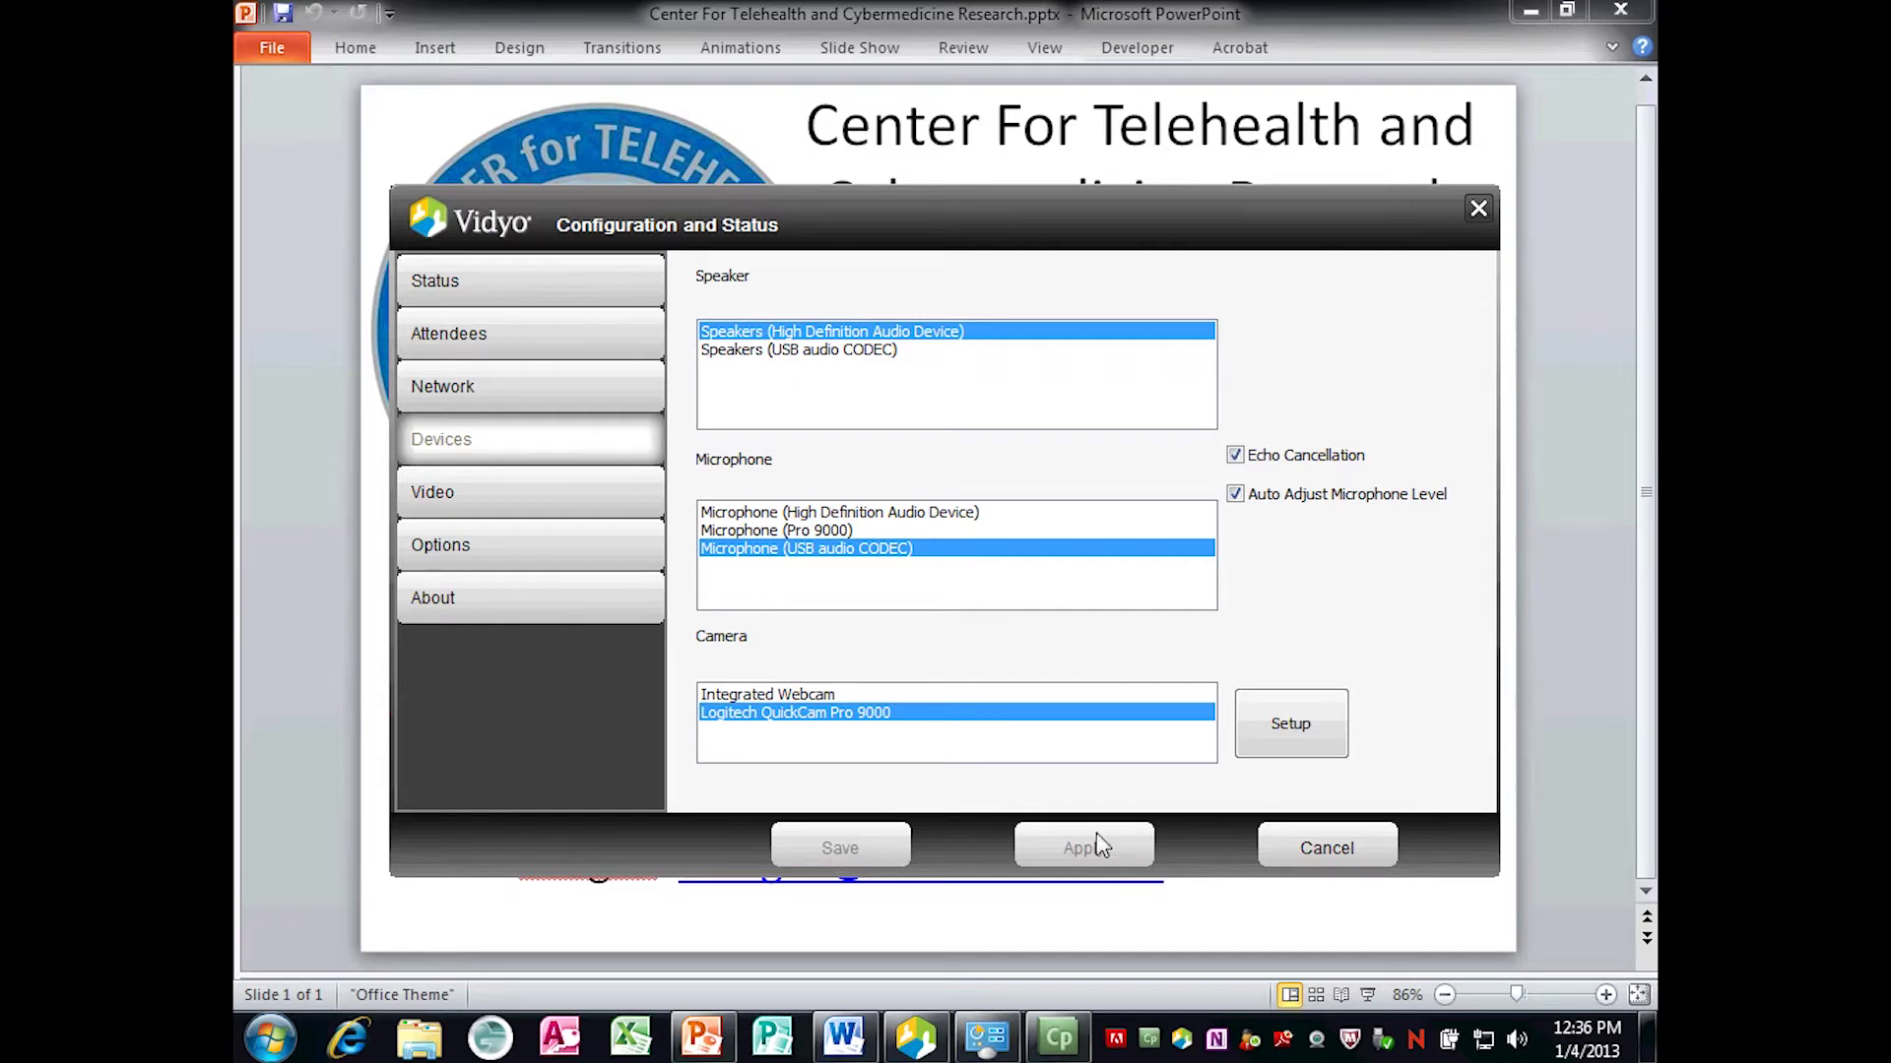
# Cancel the Vidyo Configuration and Status dialog without saving, then launch Internet Explorer.
pyautogui.click(1372, 853)
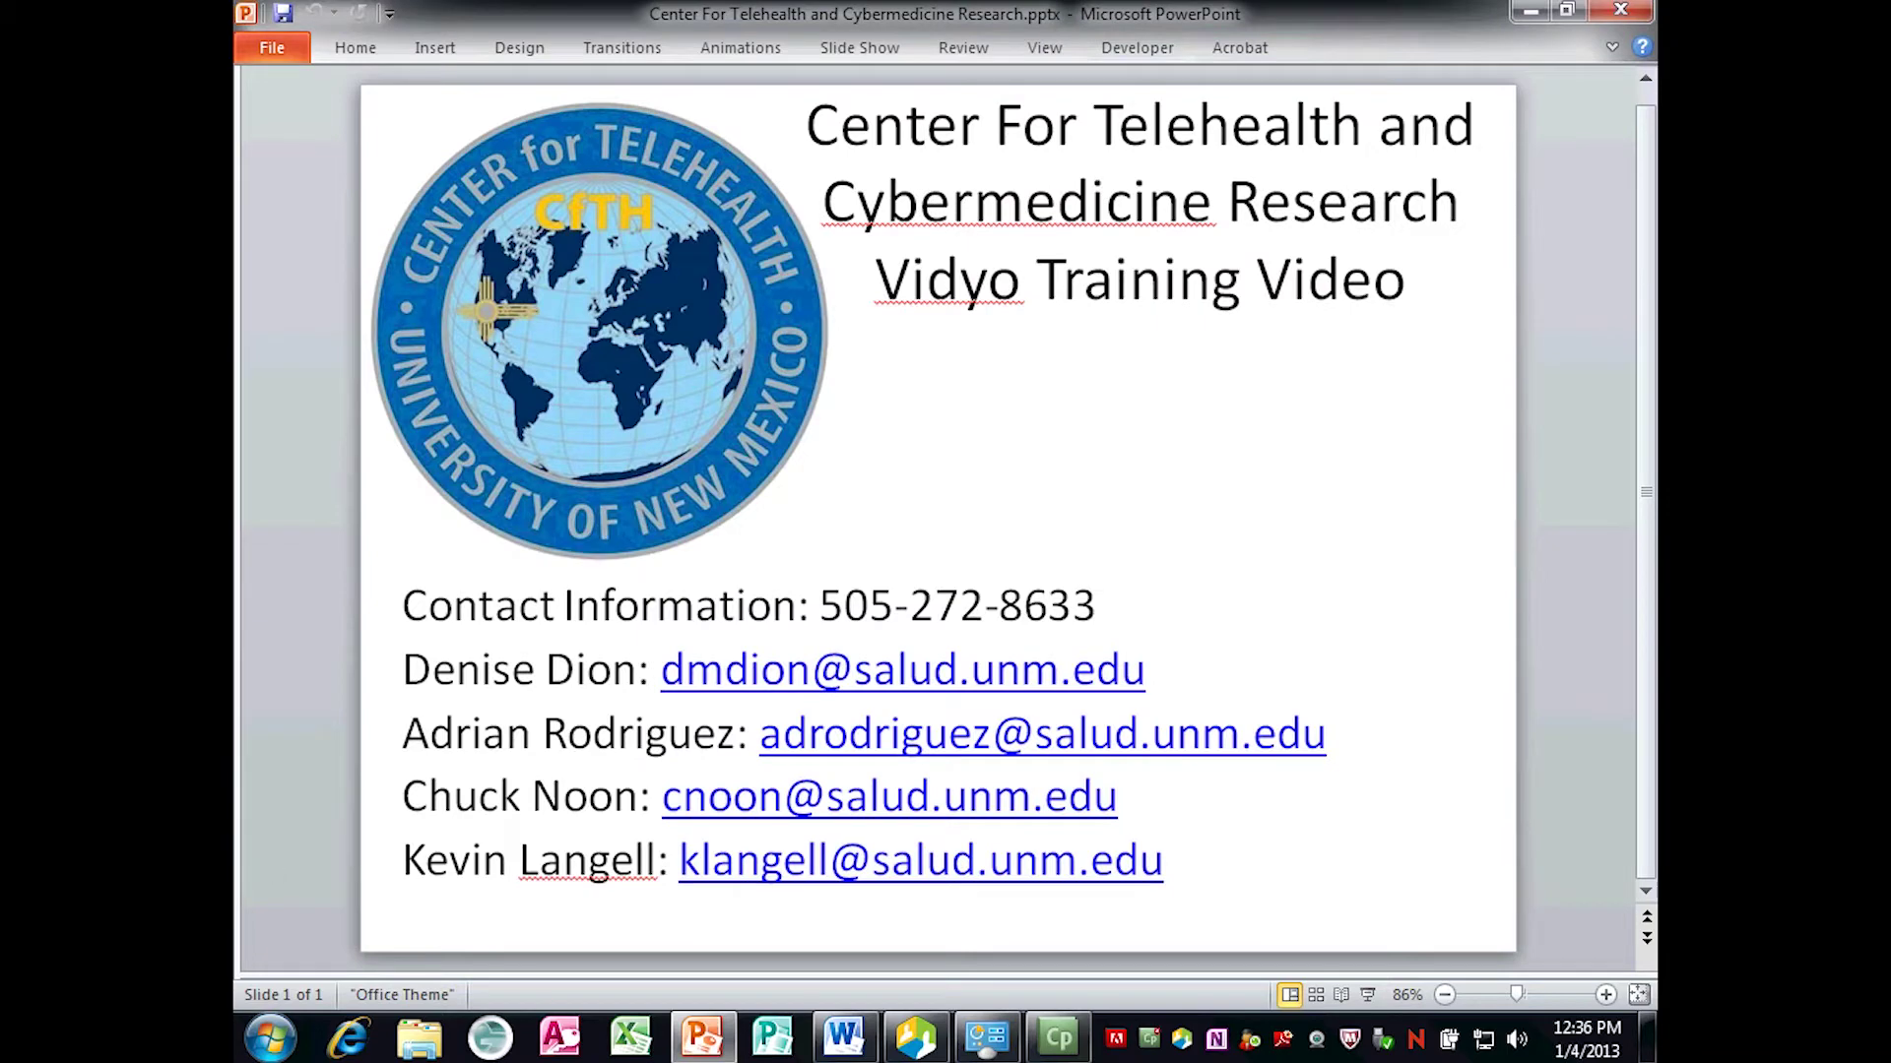
pyautogui.click(344, 1039)
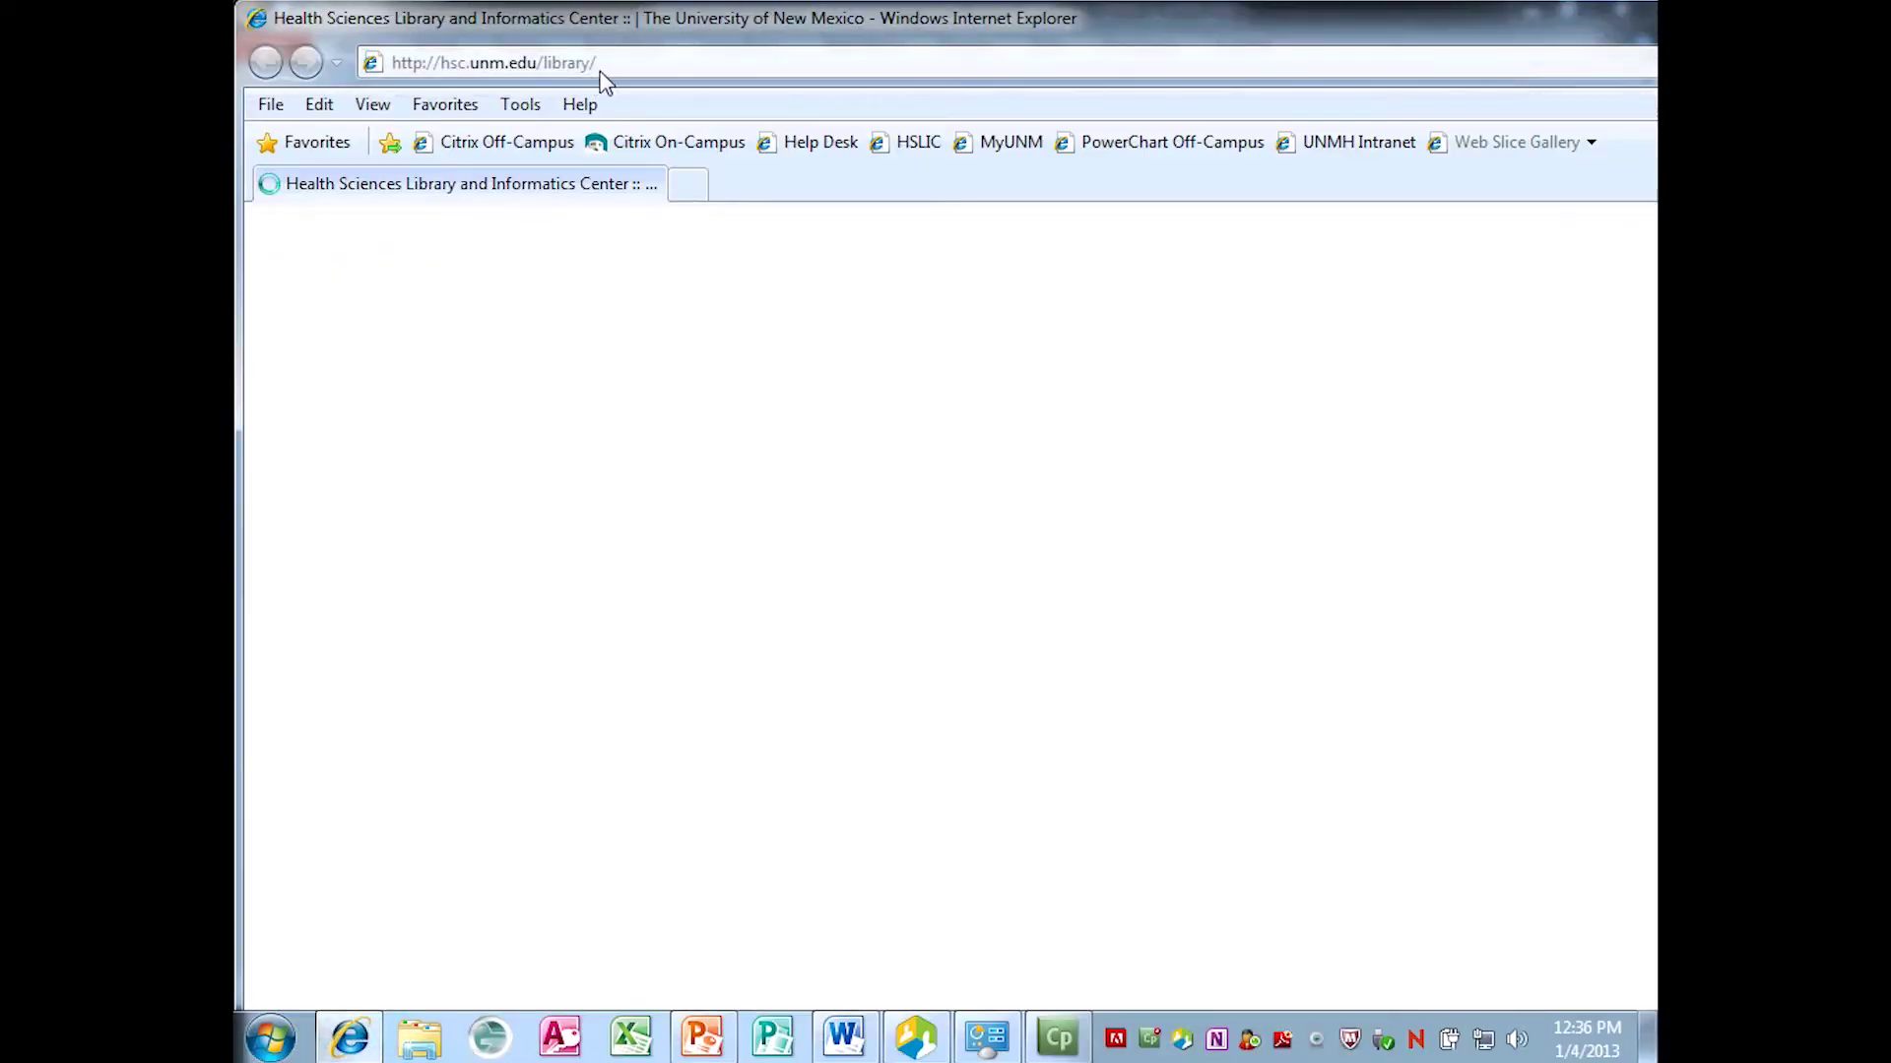
# Load the portal.cfth.health.unm.edu VidyoConferencing login page from the 'port' address suggestion.
pyautogui.click(604, 67)
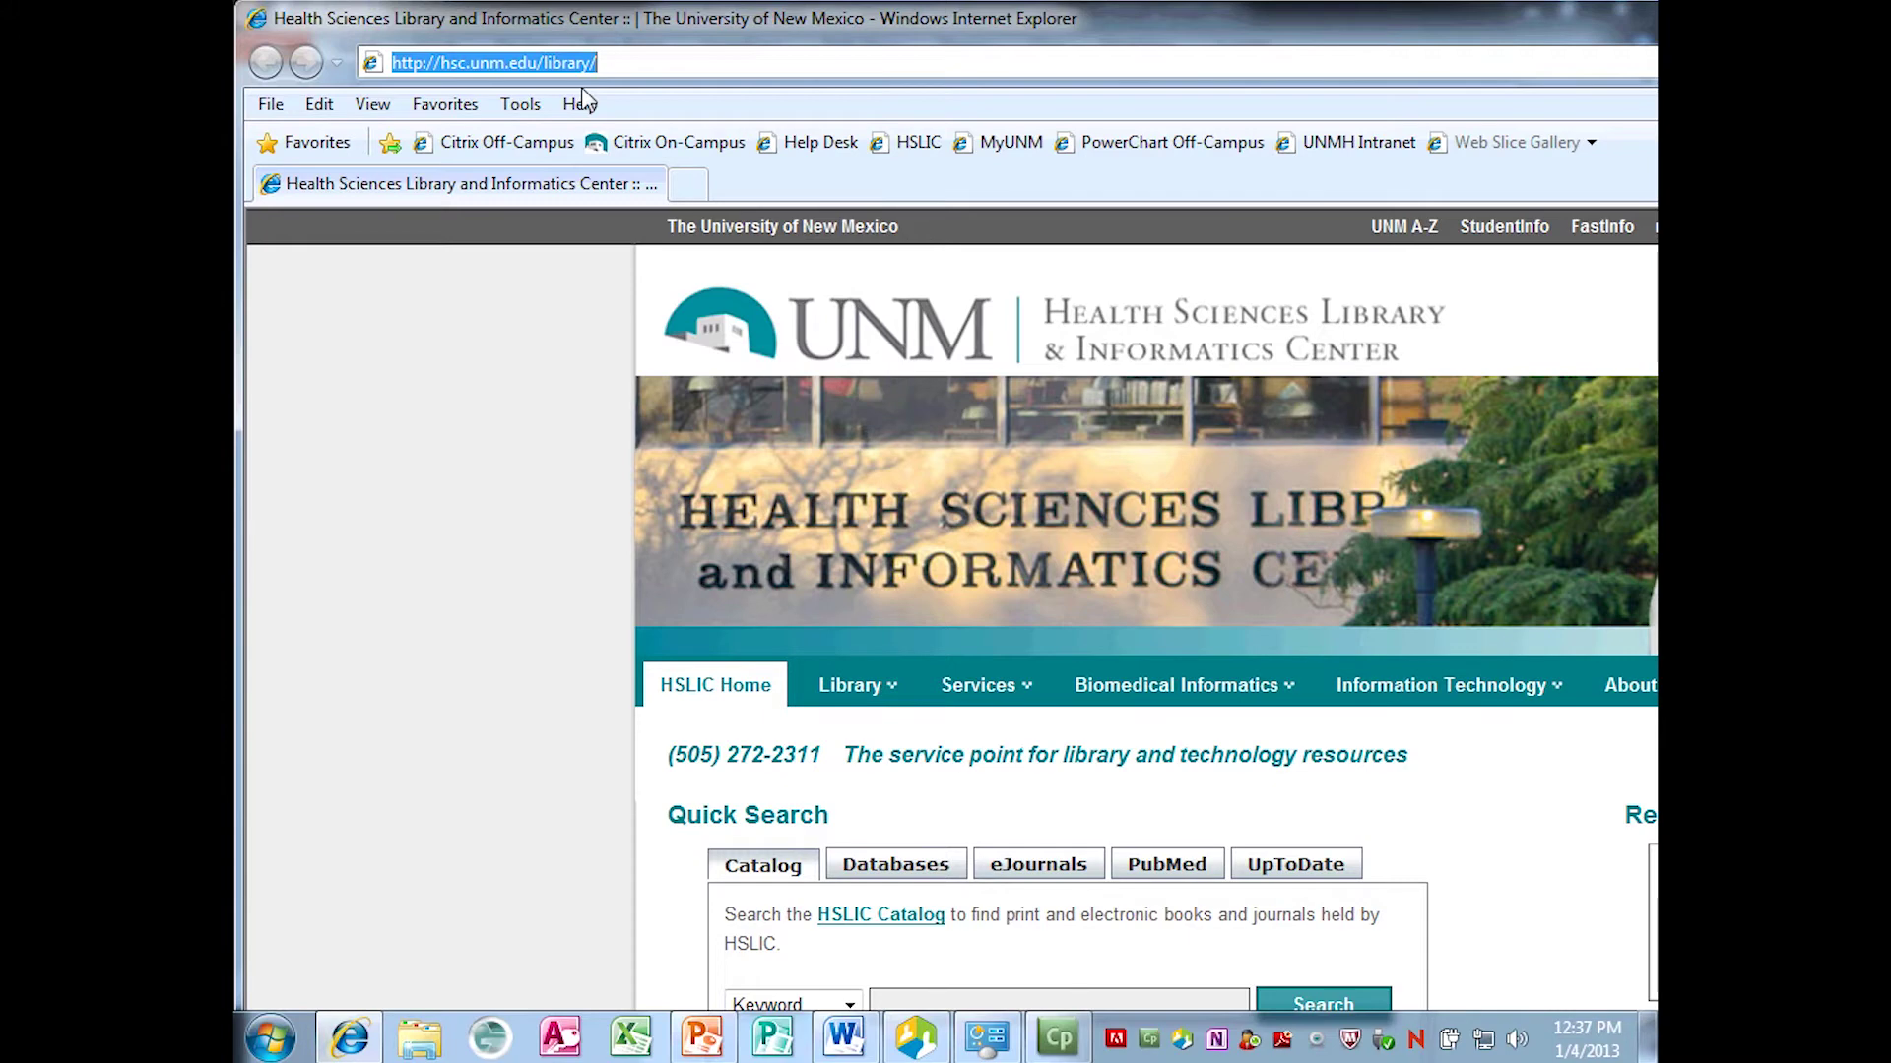
pyautogui.write('port')
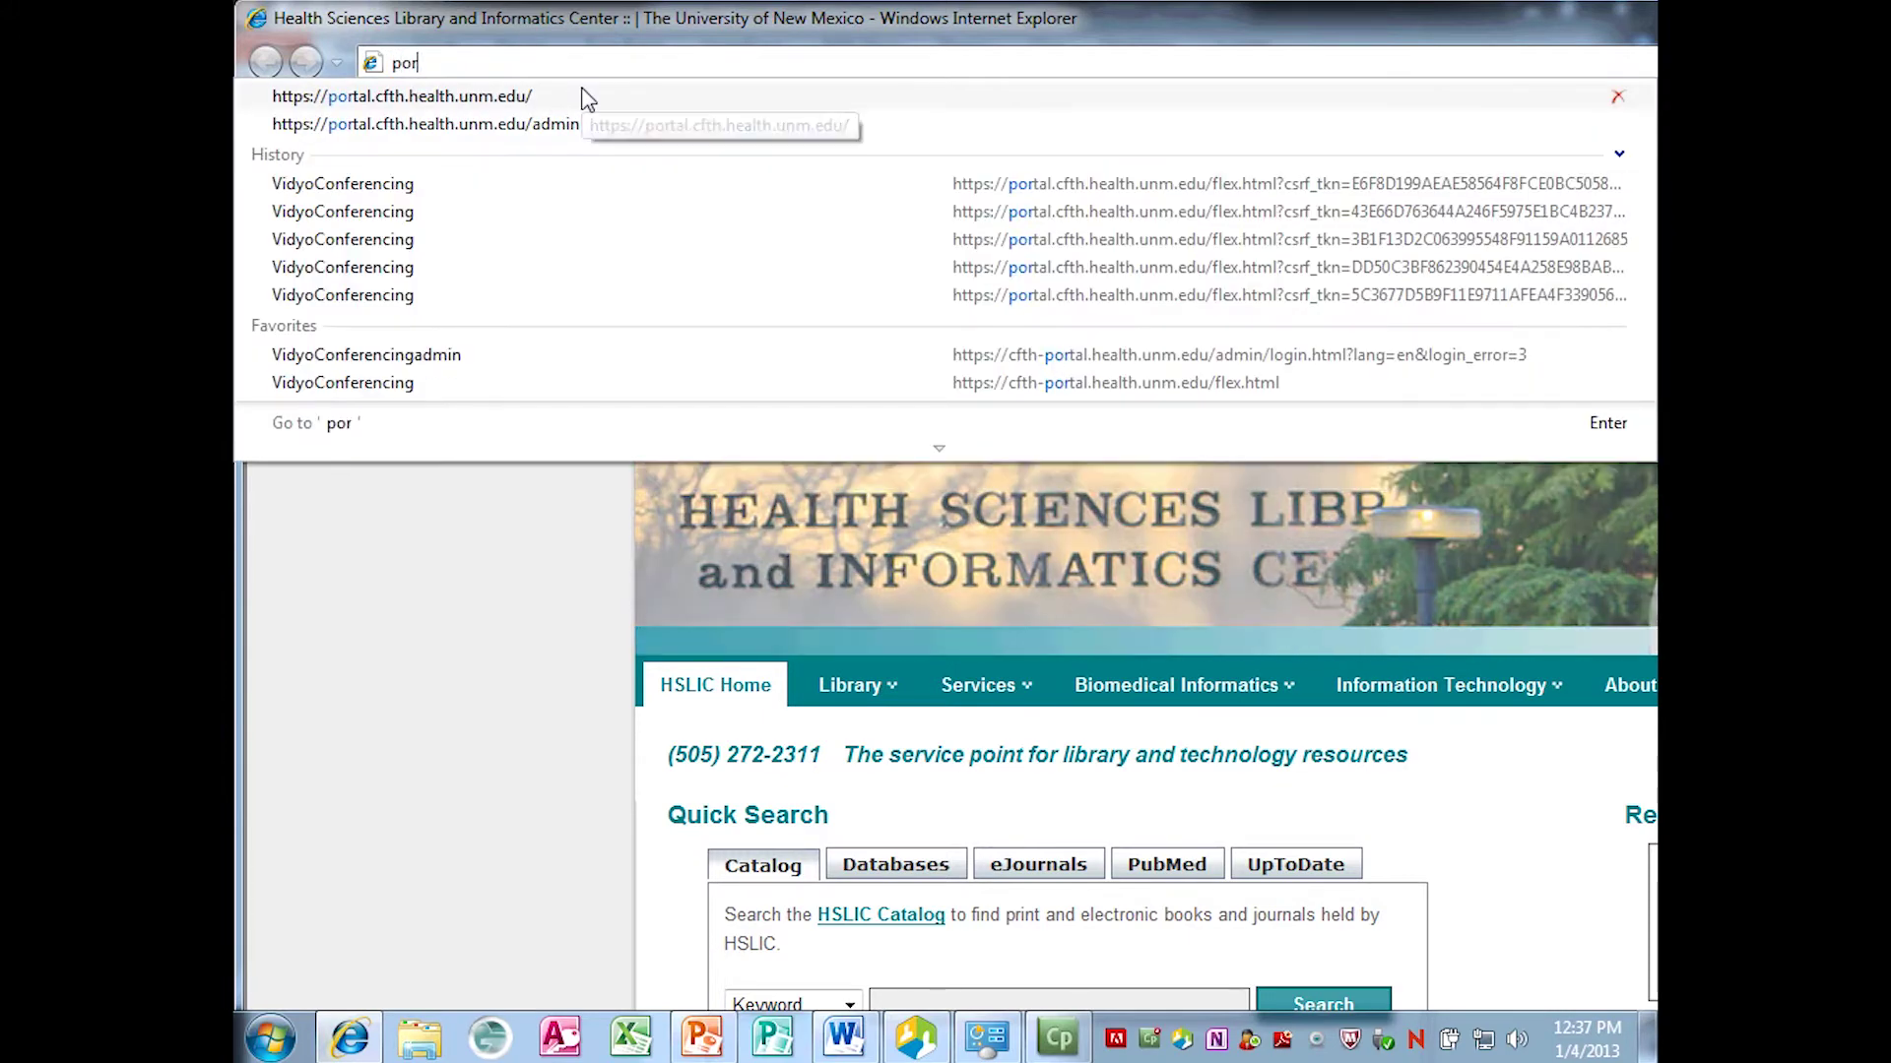
pyautogui.click(494, 96)
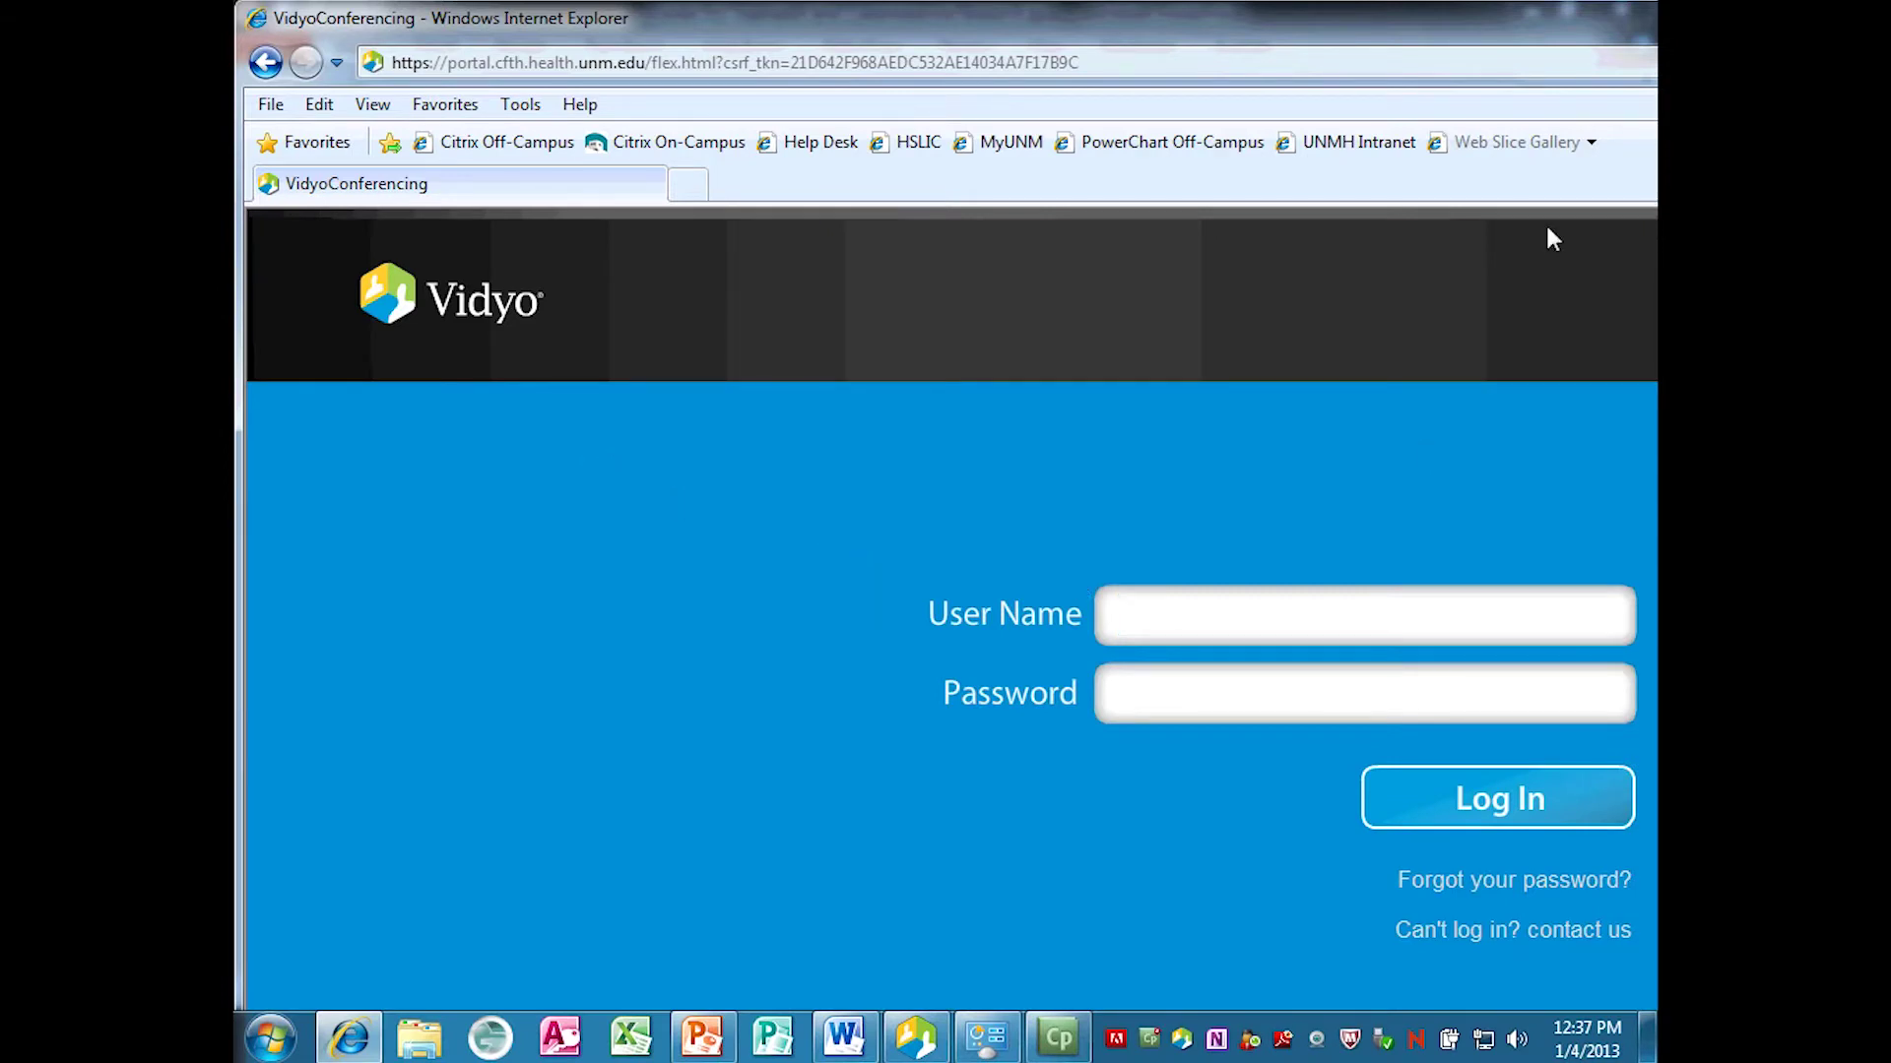
# Shift the browser window left and sign in to VidyoPortal with the user name and password.
pyautogui.moveTo(1387, 31); pyautogui.dragTo(340, 68)
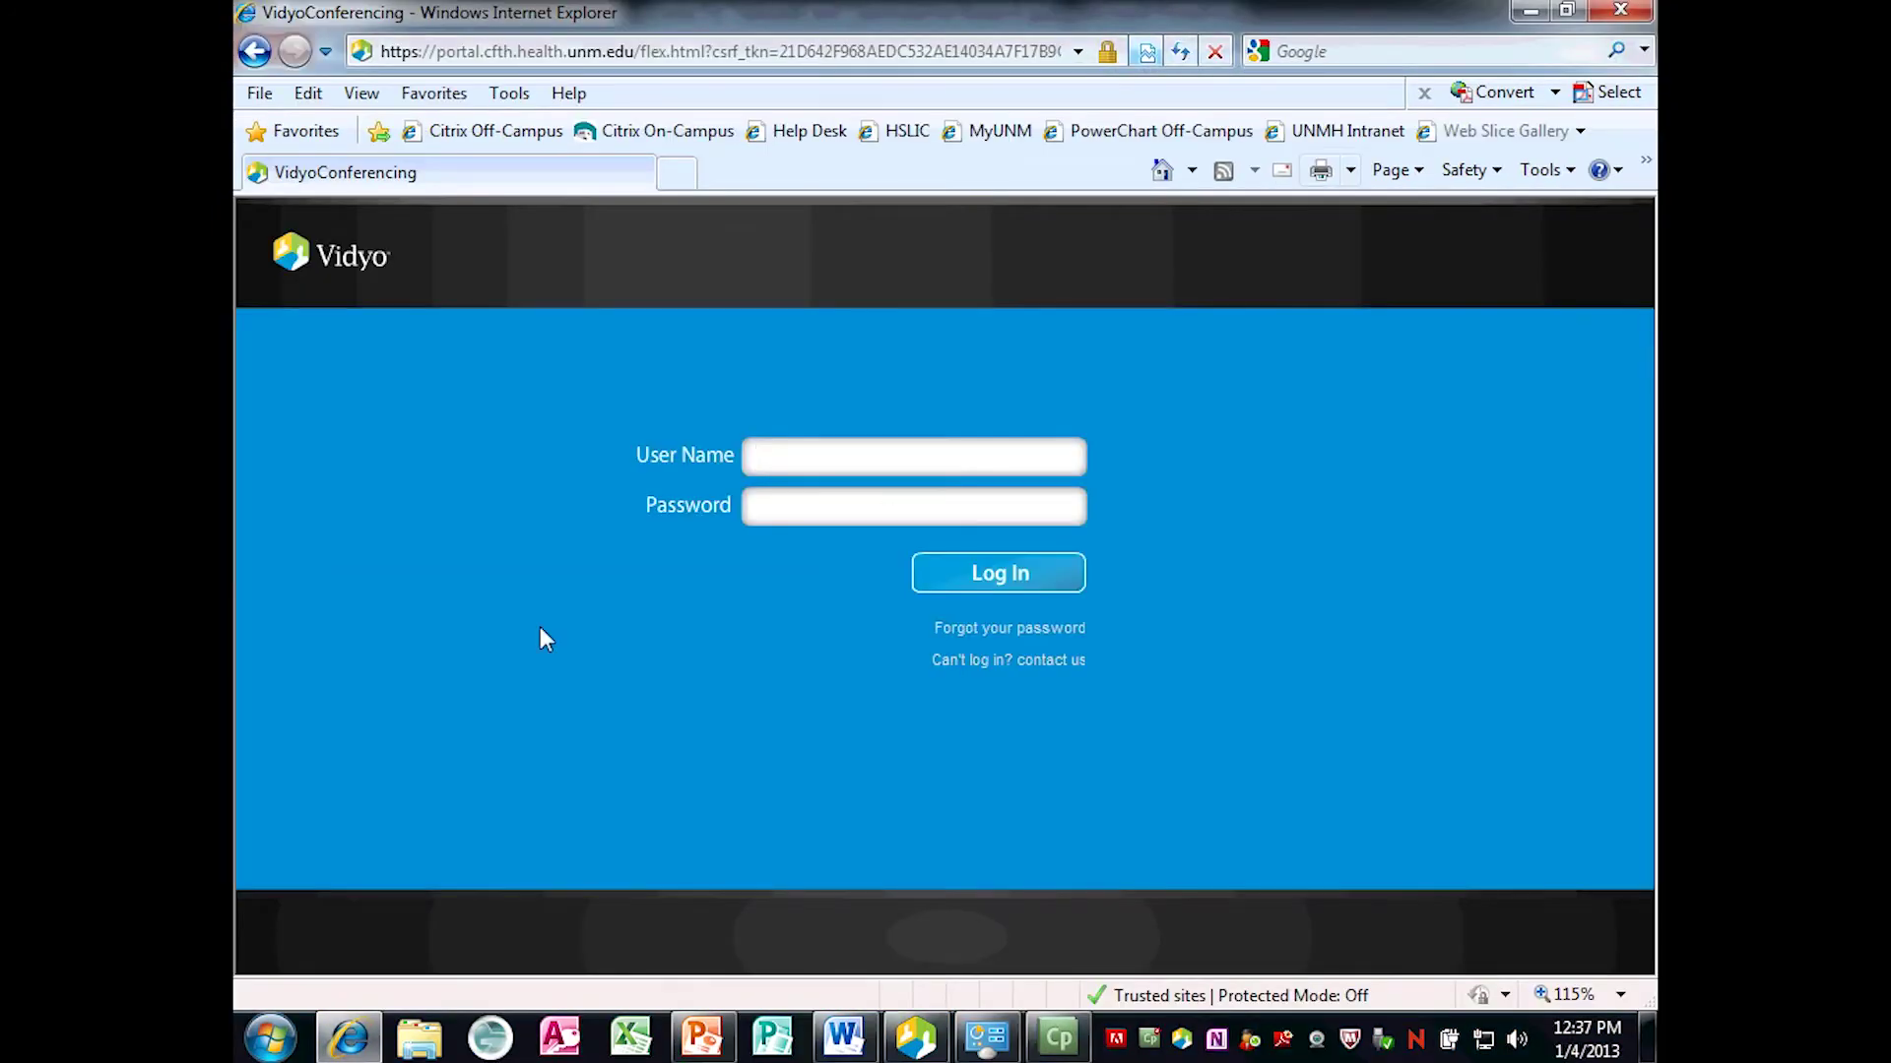
pyautogui.click(786, 457)
pyautogui.write('***********')
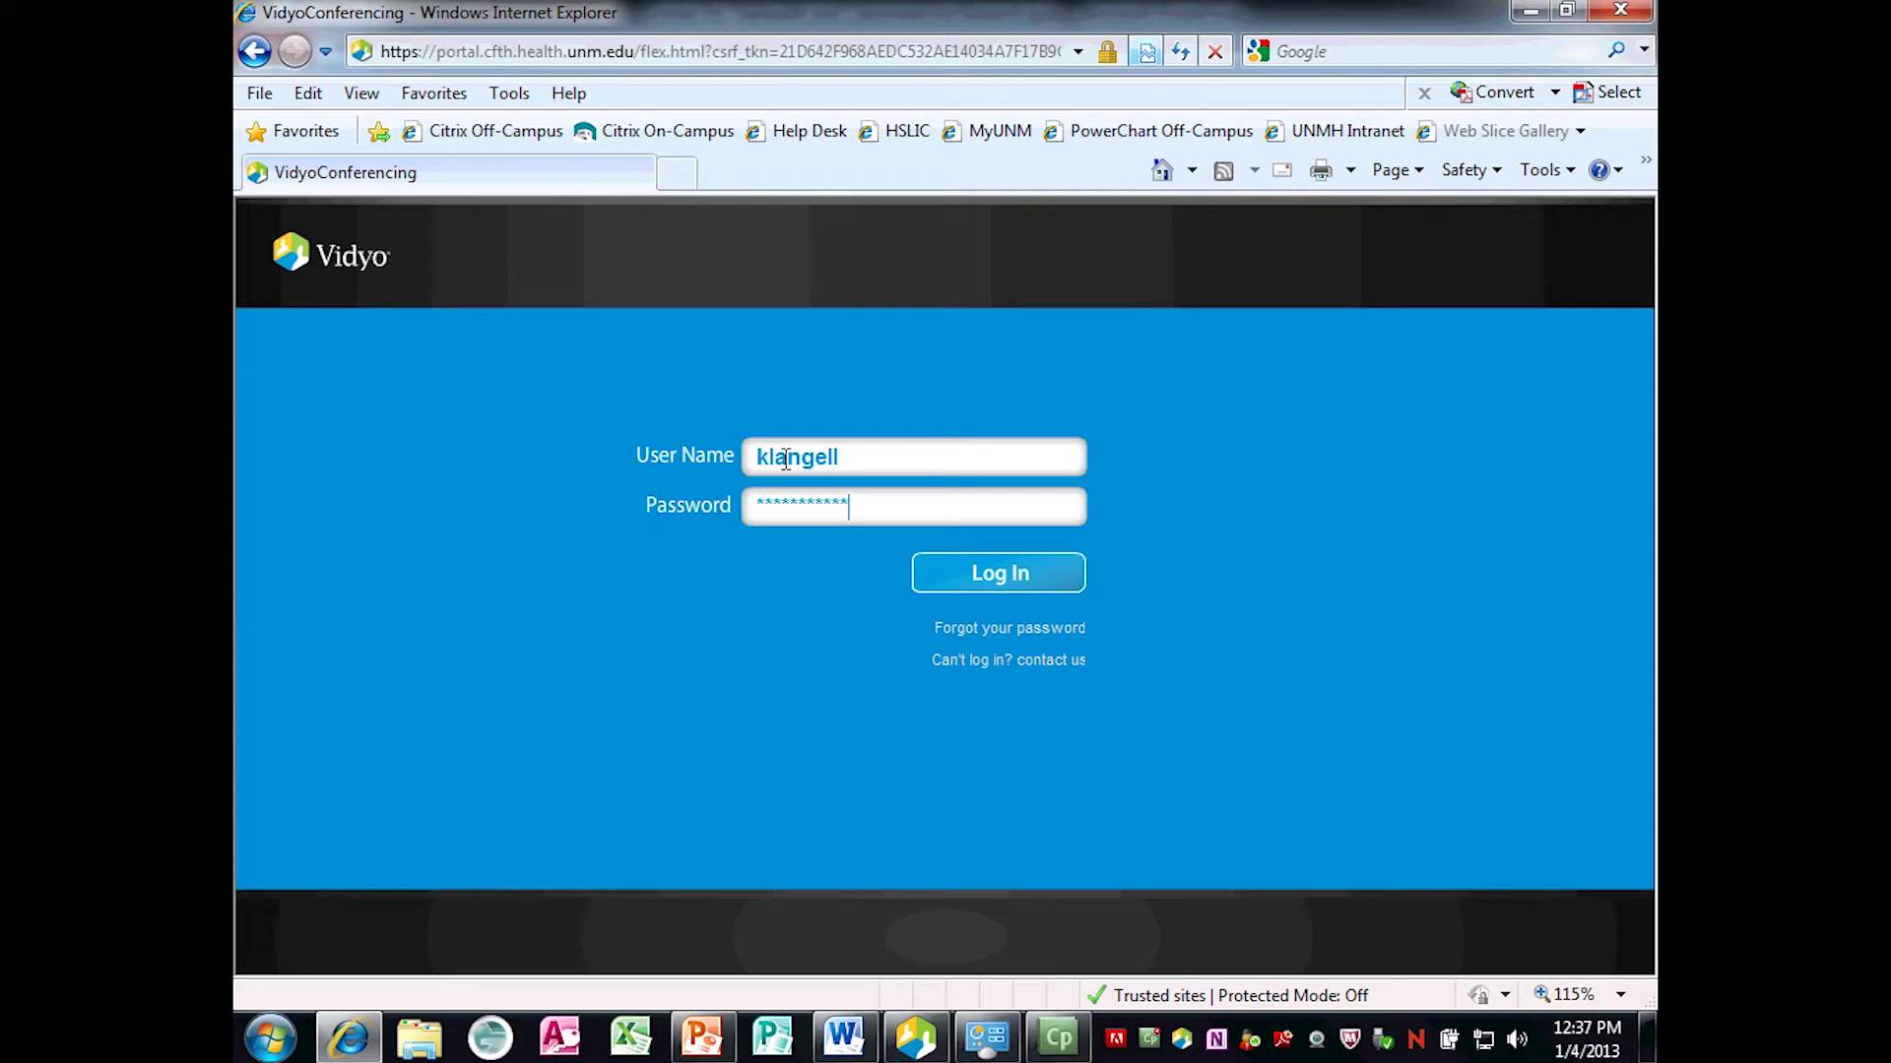
pyautogui.press('Return')
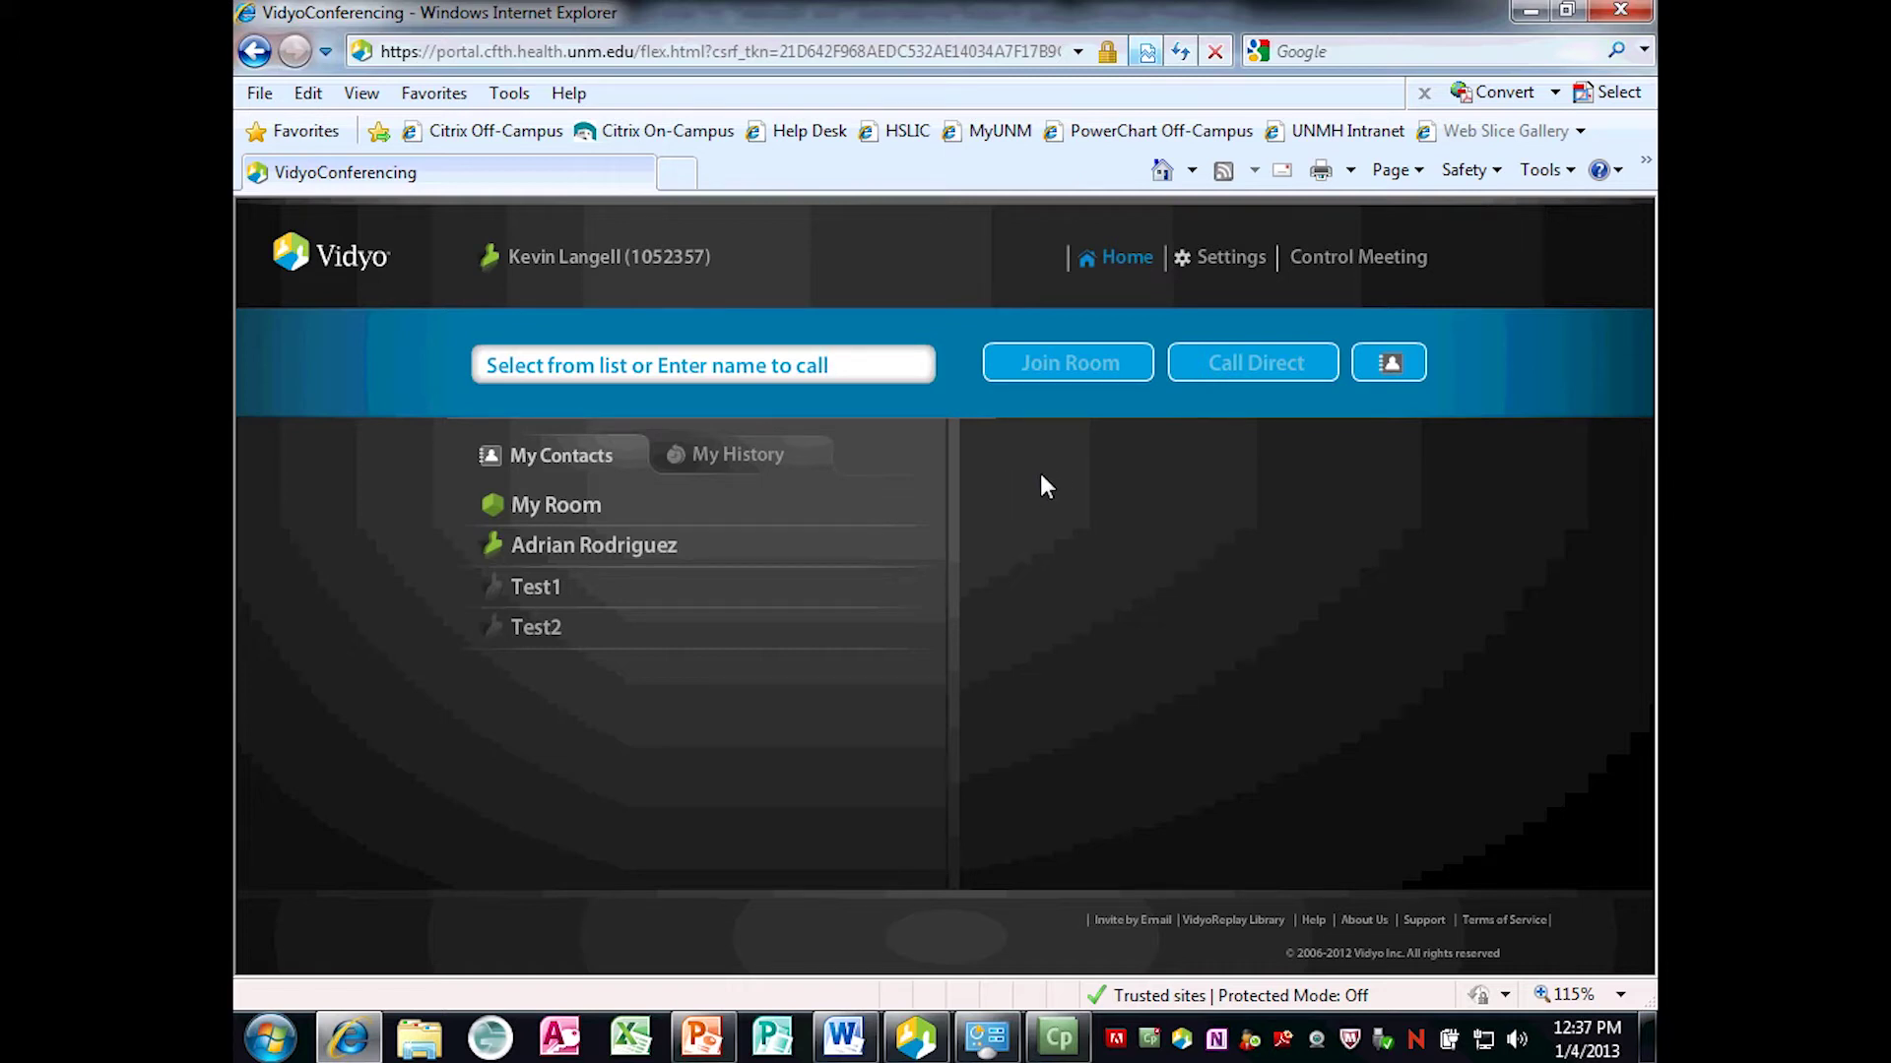
pyautogui.click(1236, 272)
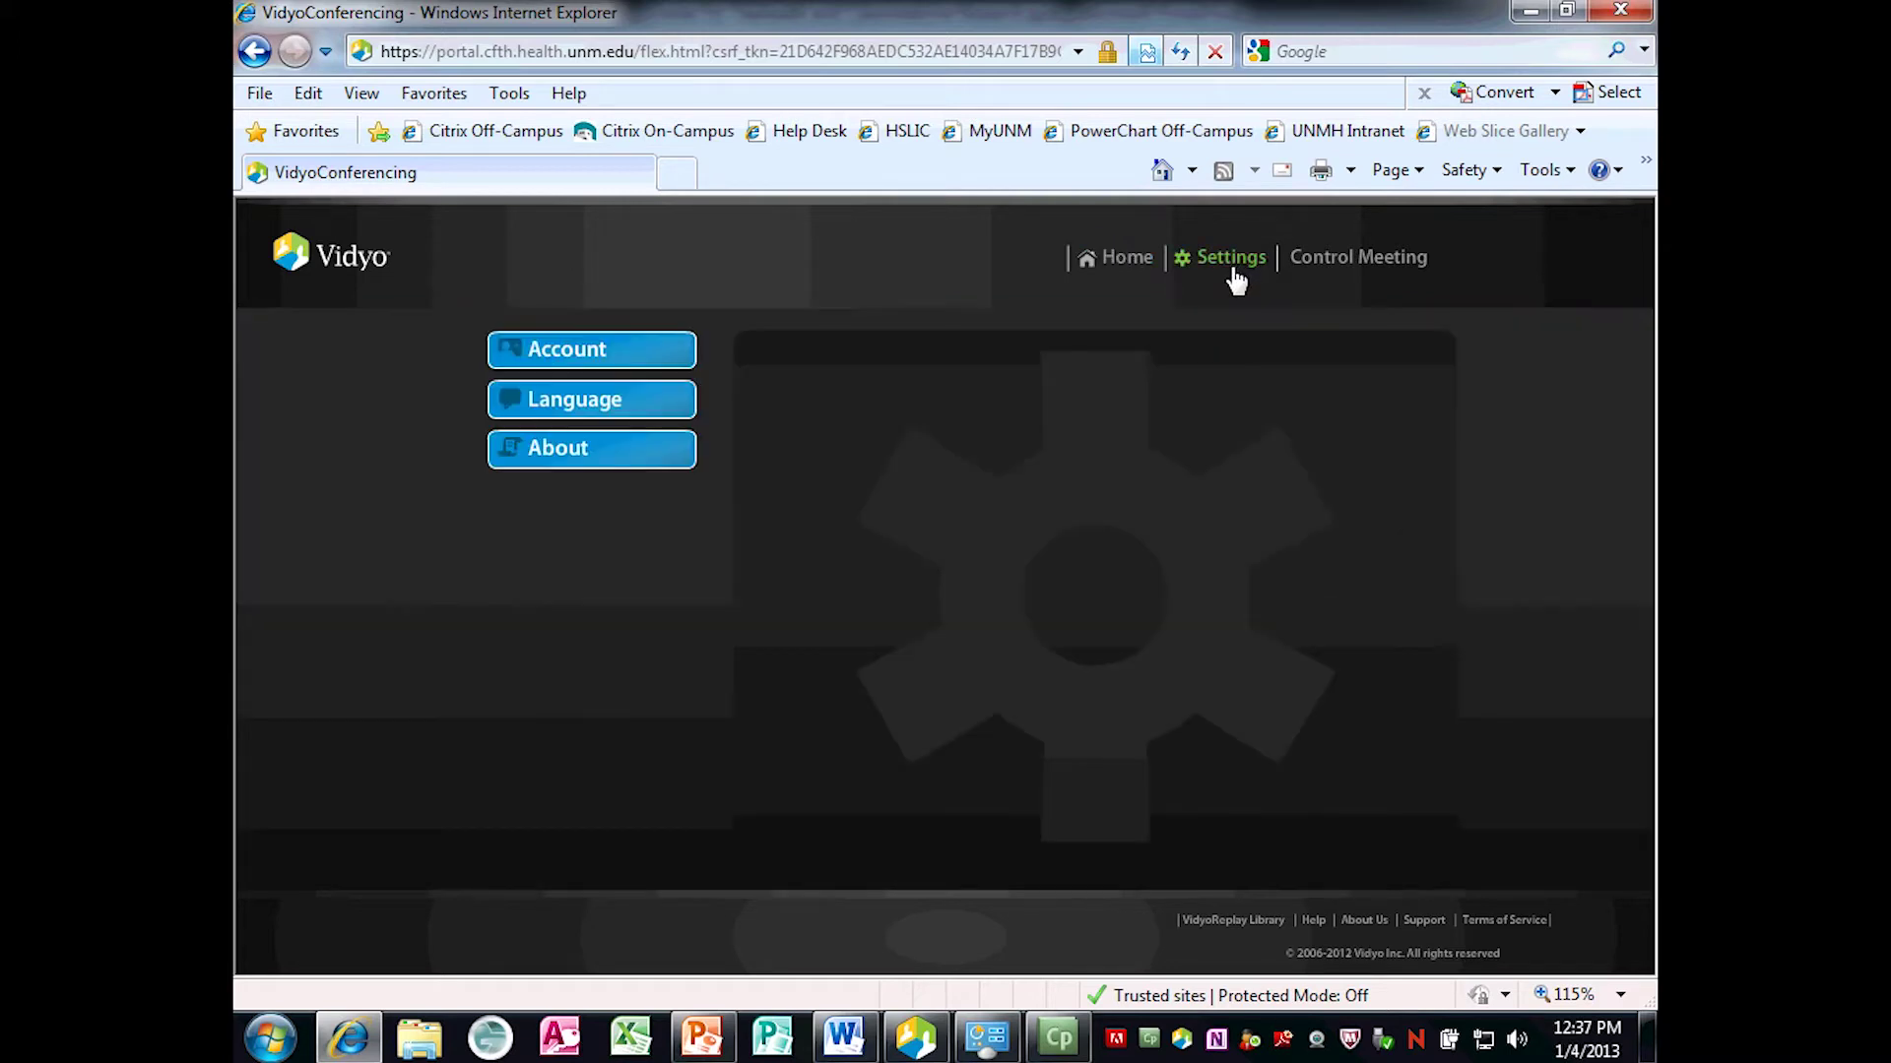
pyautogui.click(529, 356)
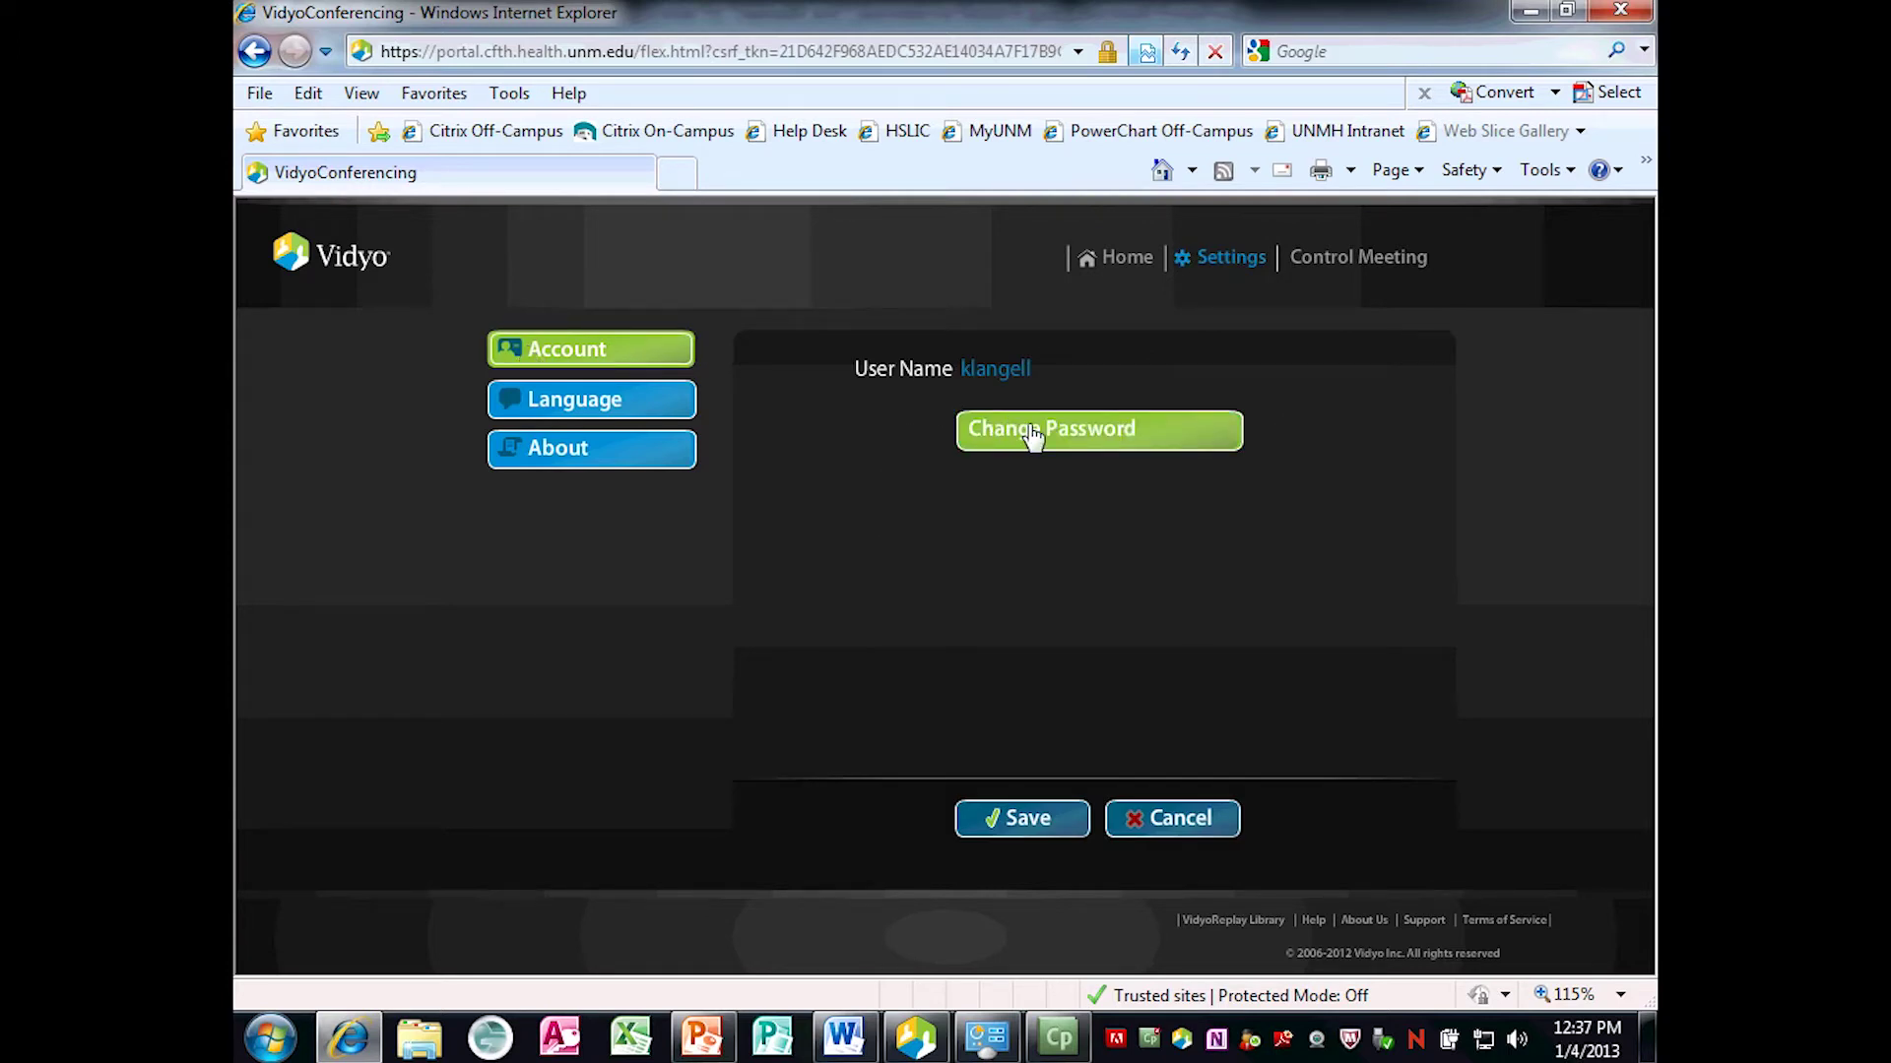
pyautogui.click(1031, 437)
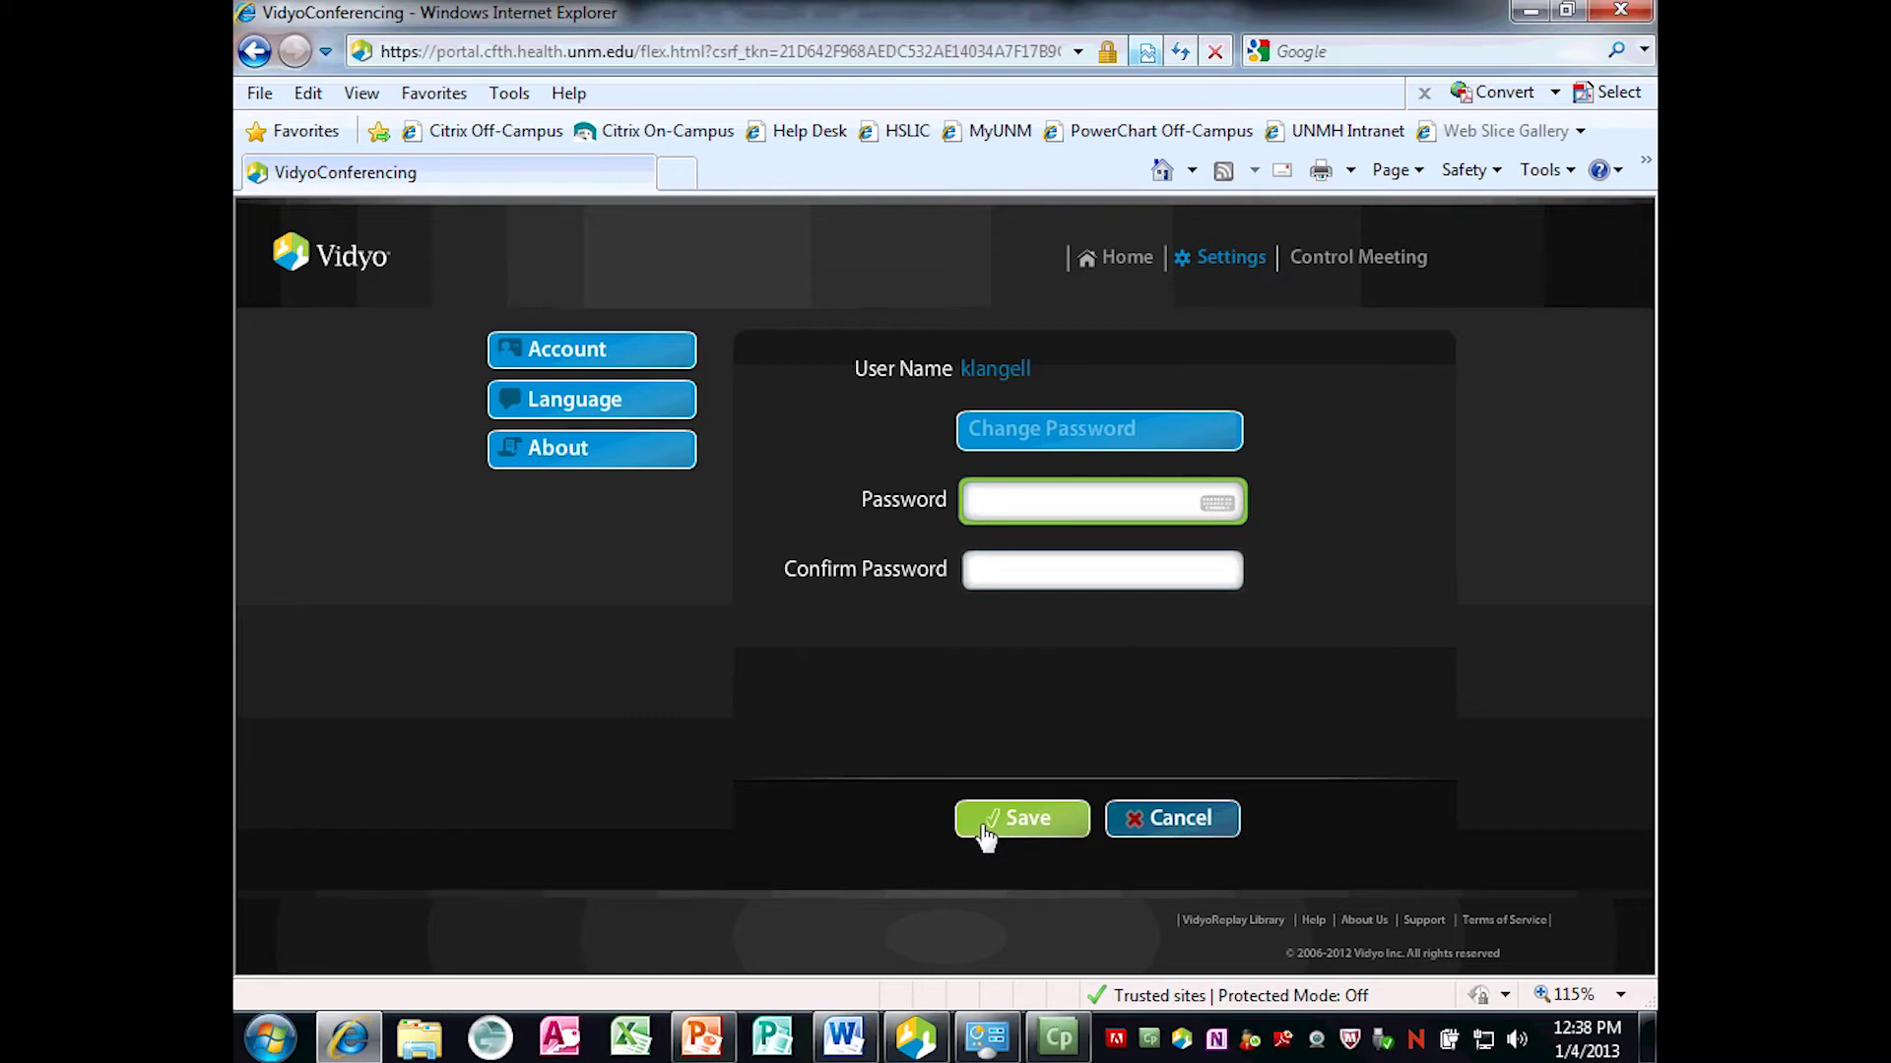
pyautogui.click(1142, 841)
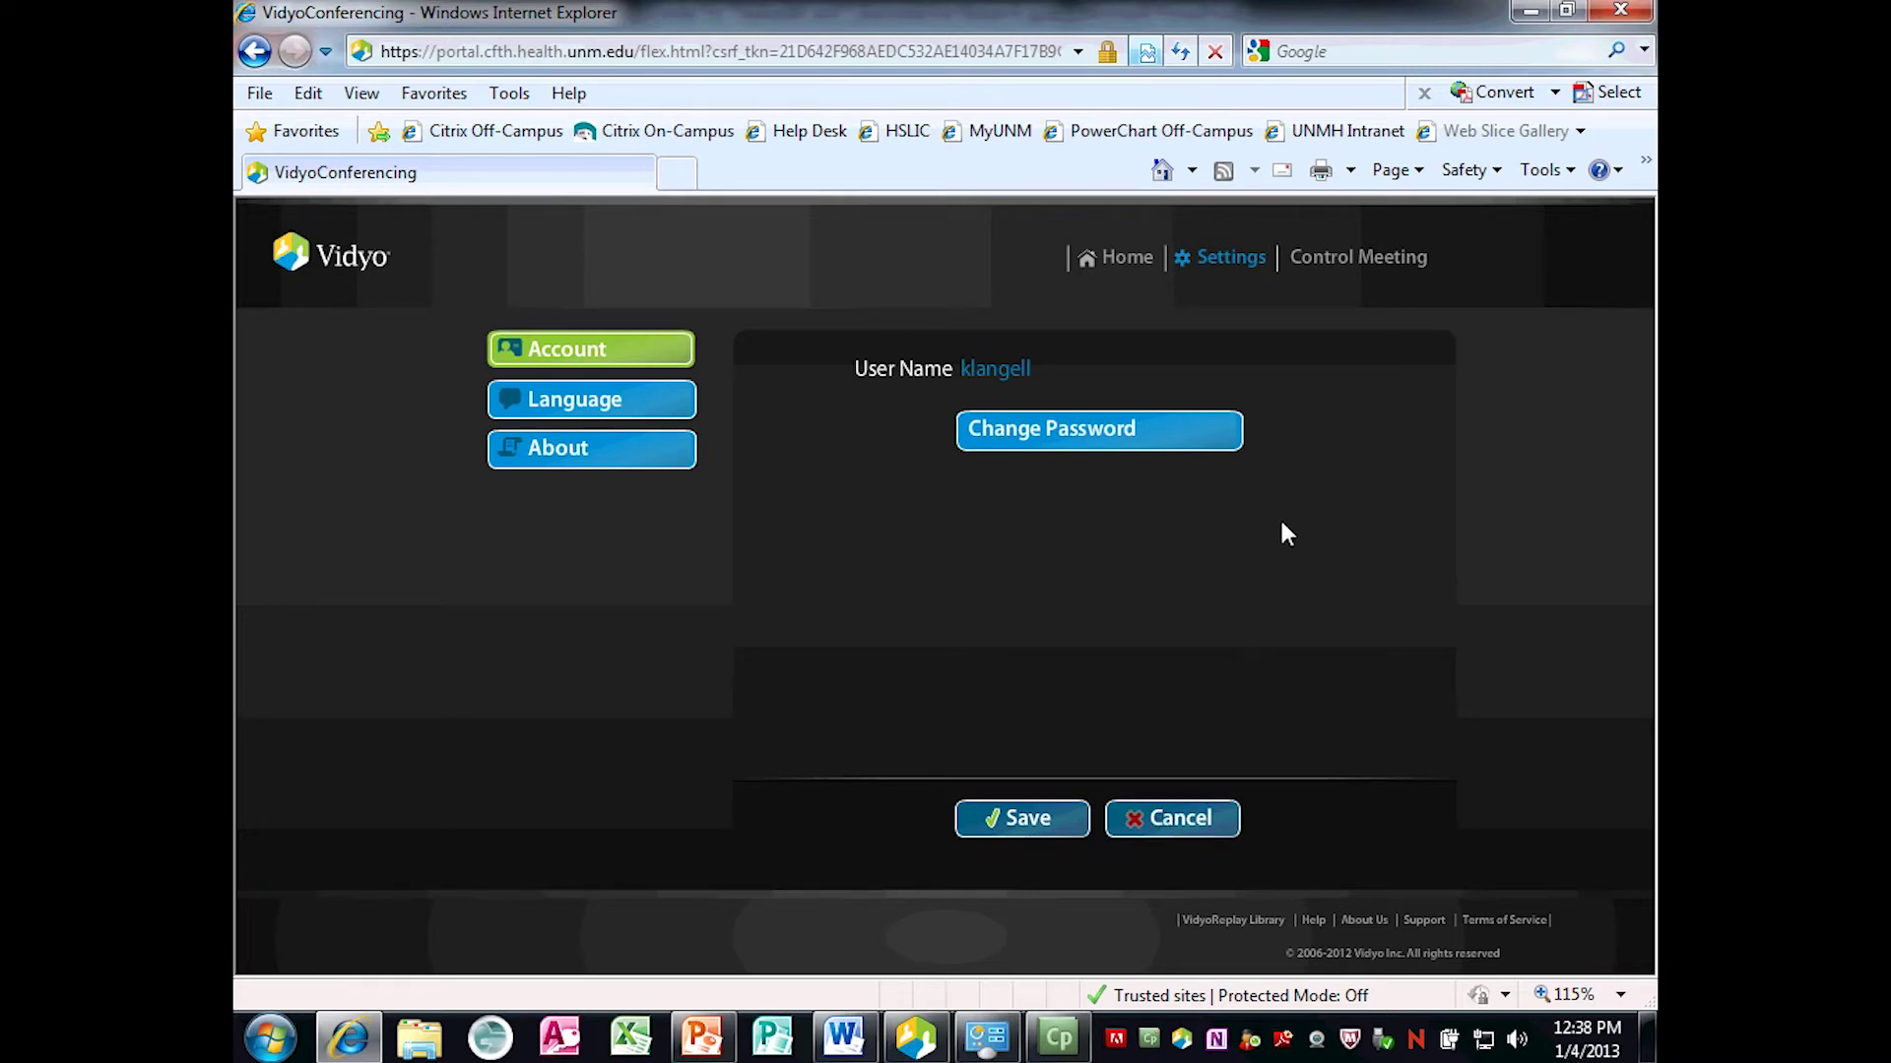
pyautogui.click(1115, 264)
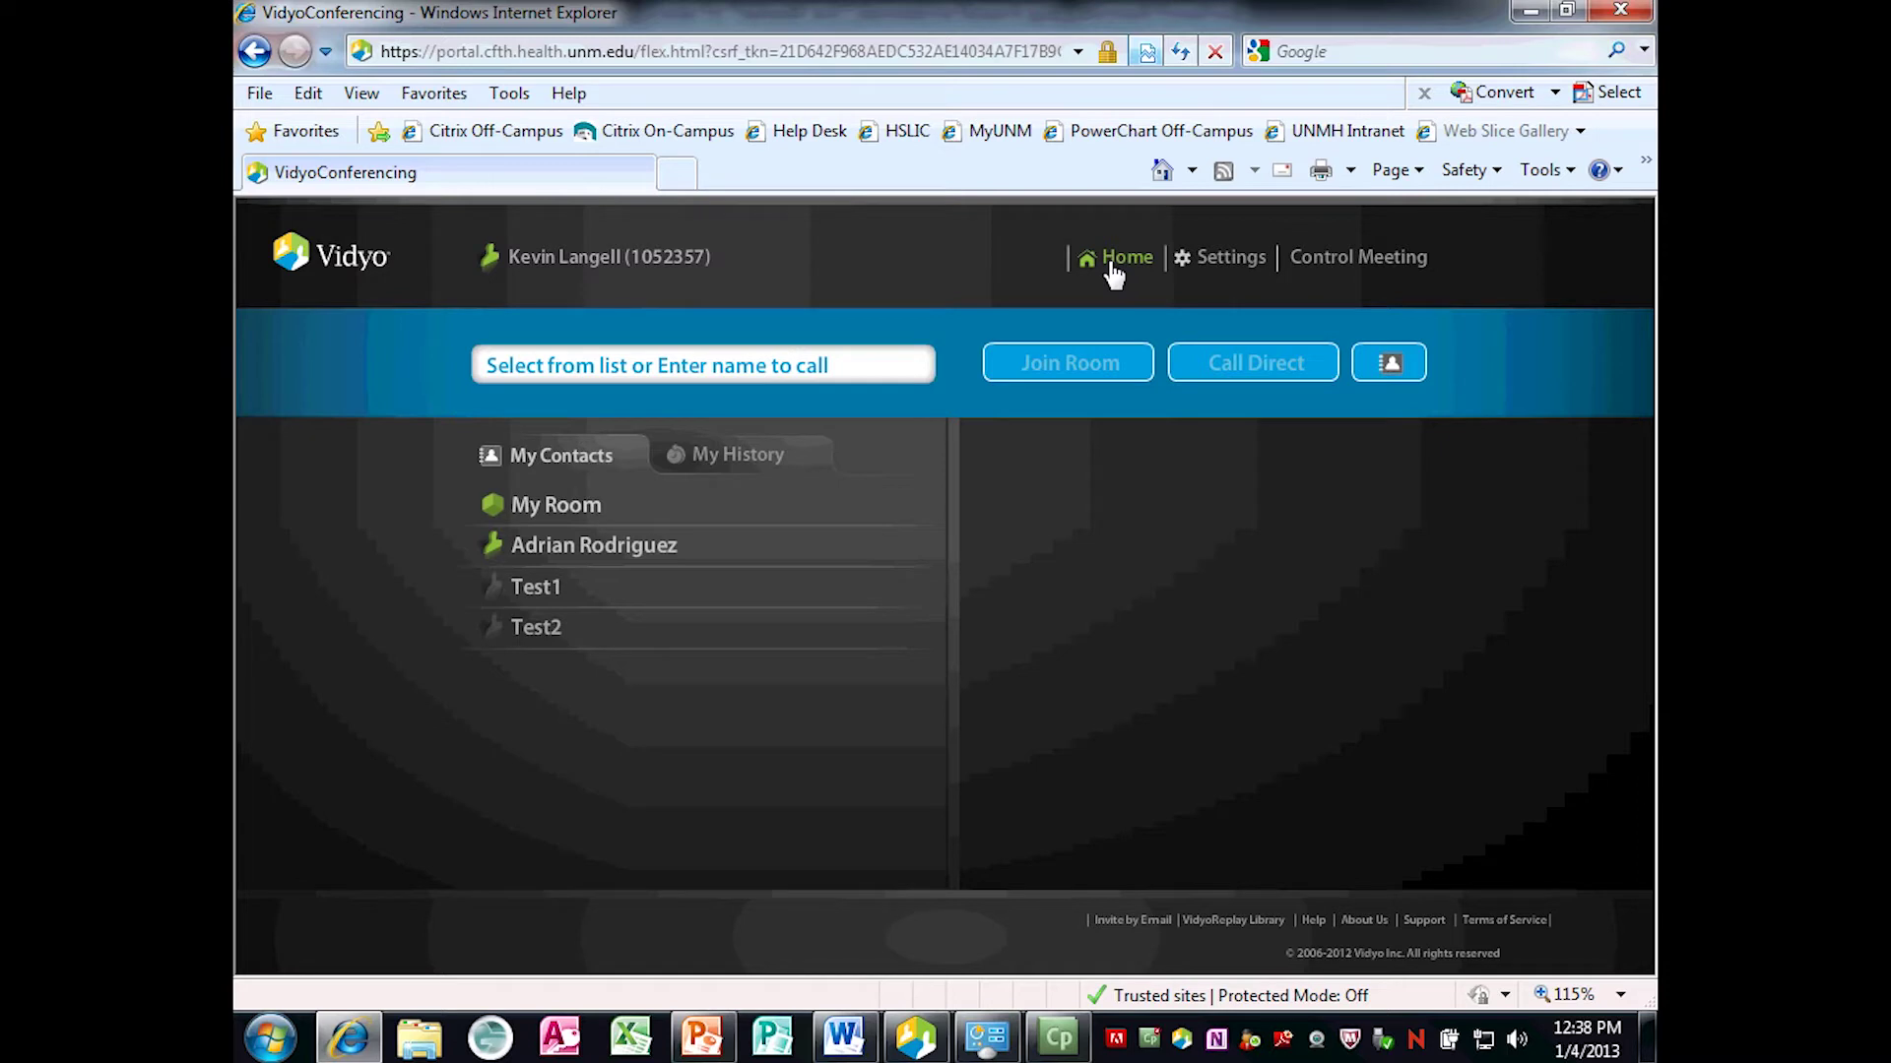
# Enter part of the contact's name in the call box, then open Control Meeting for your room.
pyautogui.click(852, 360)
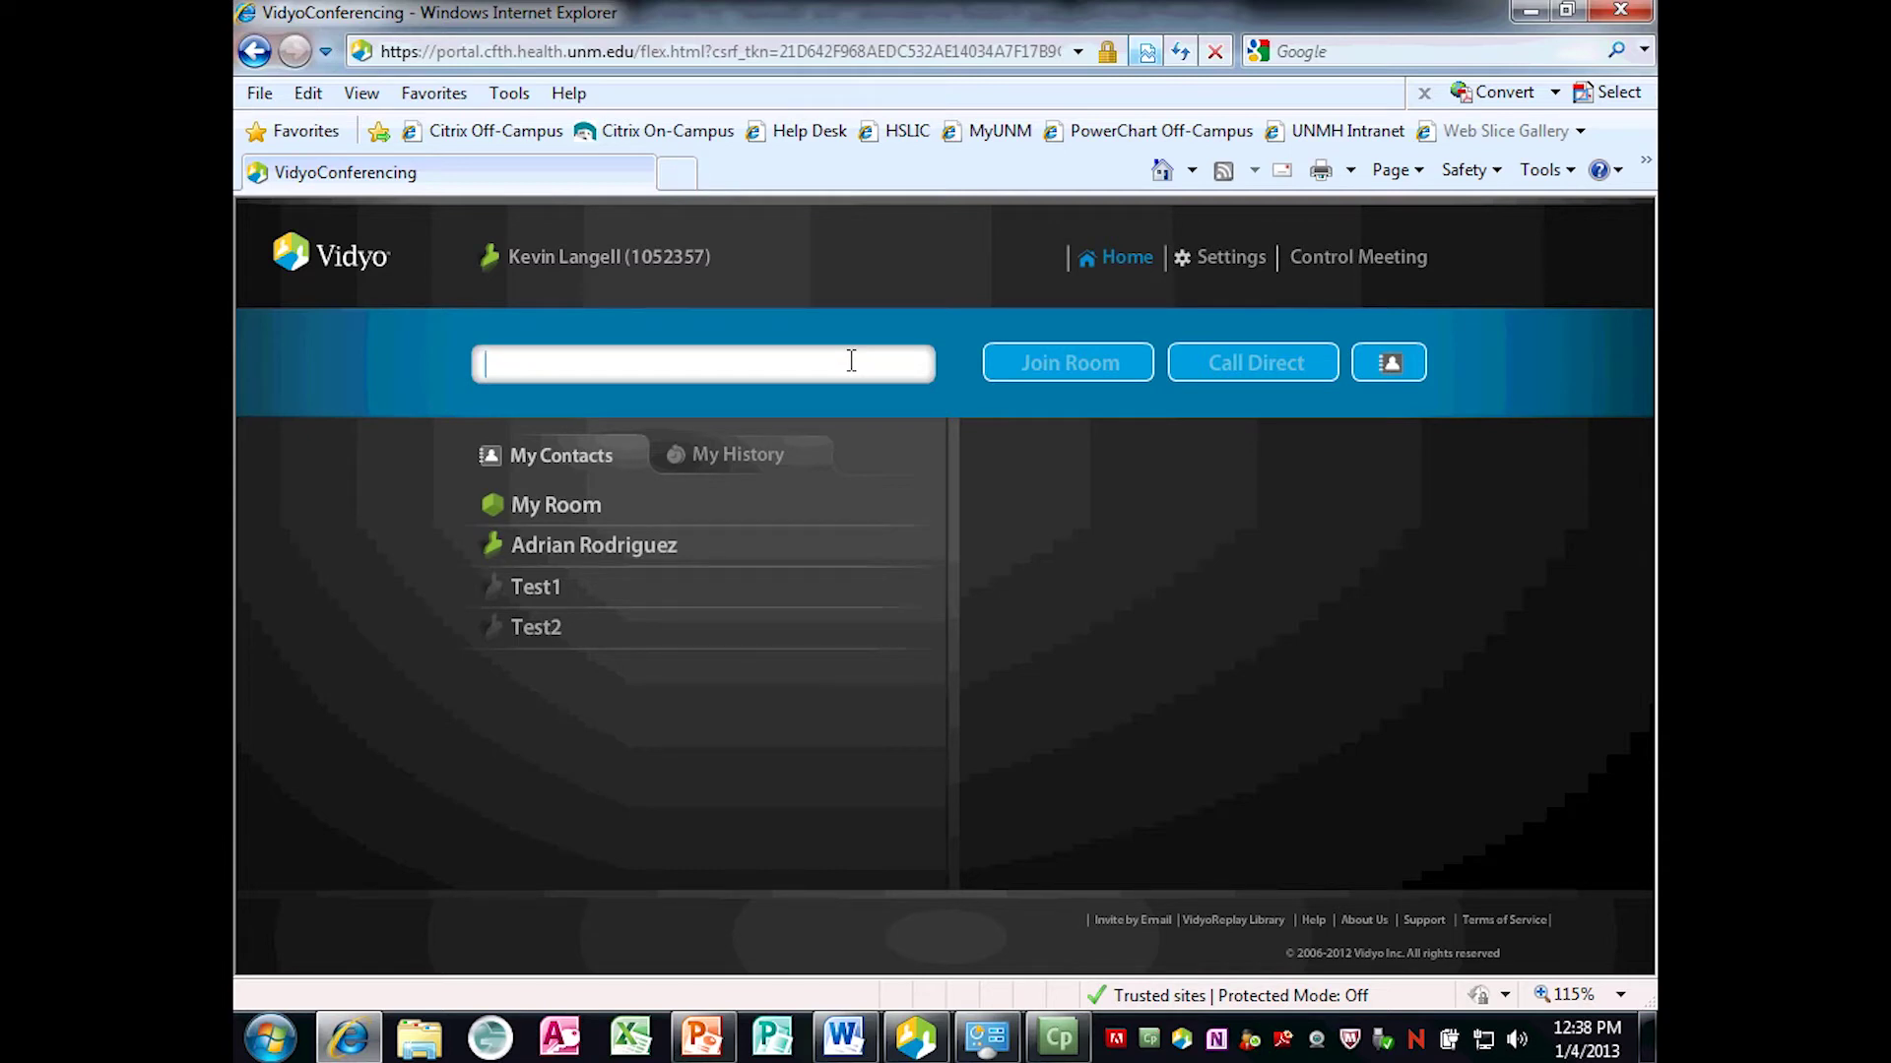
pyautogui.write('adr')
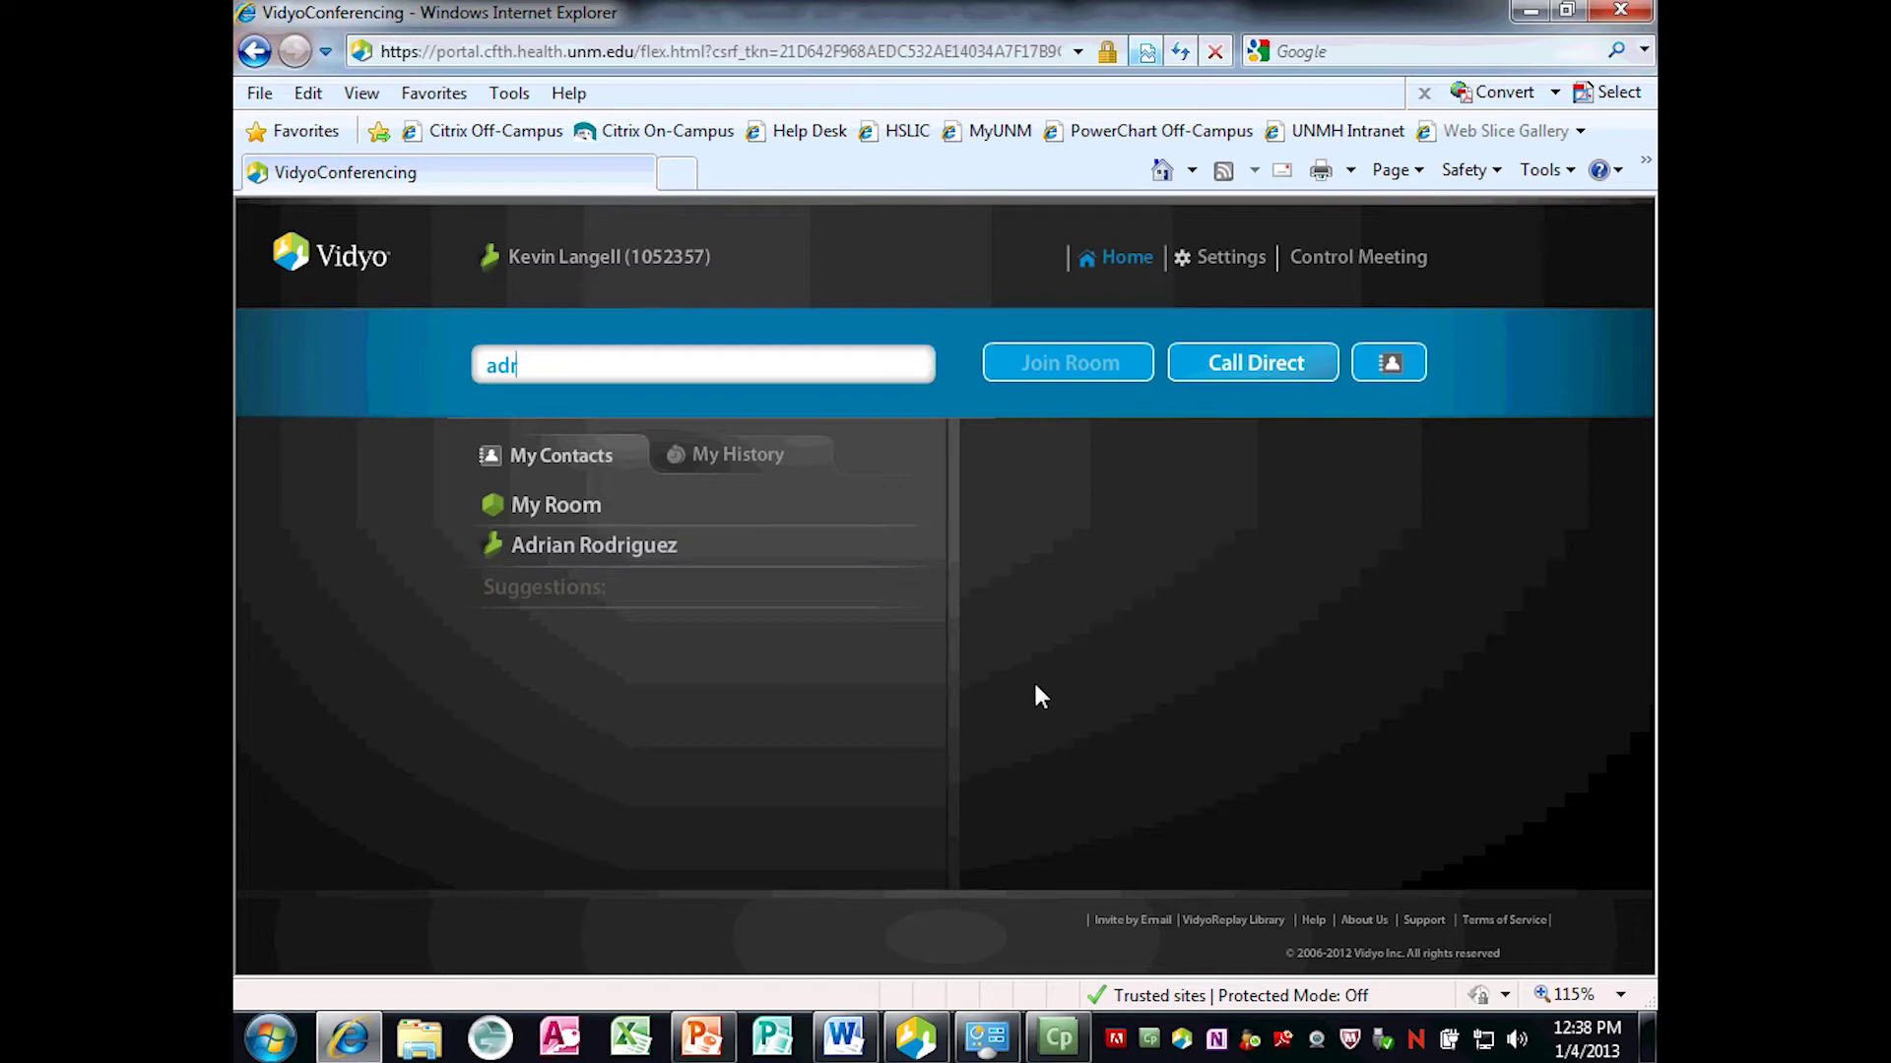
pyautogui.click(1341, 268)
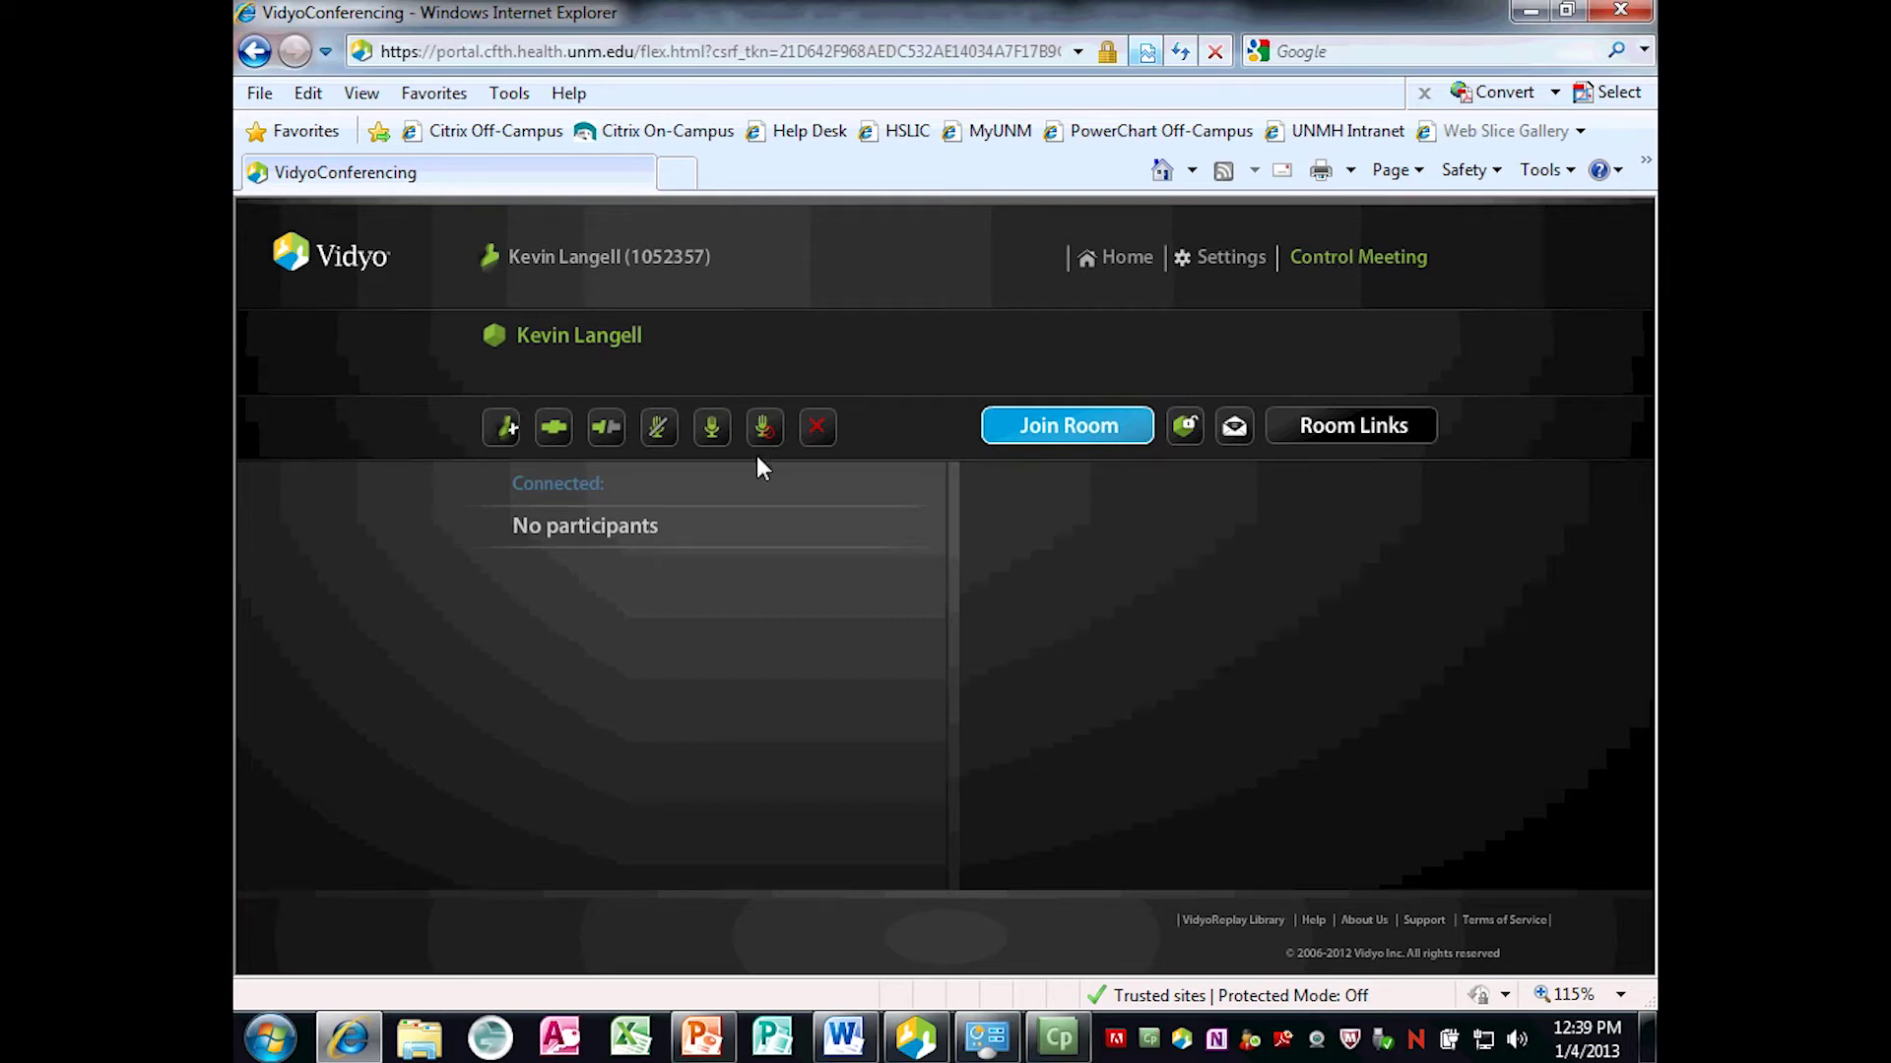
# Add the contact as a meeting participant through Add Participant, so they appear under Not connected.
pyautogui.click(495, 442)
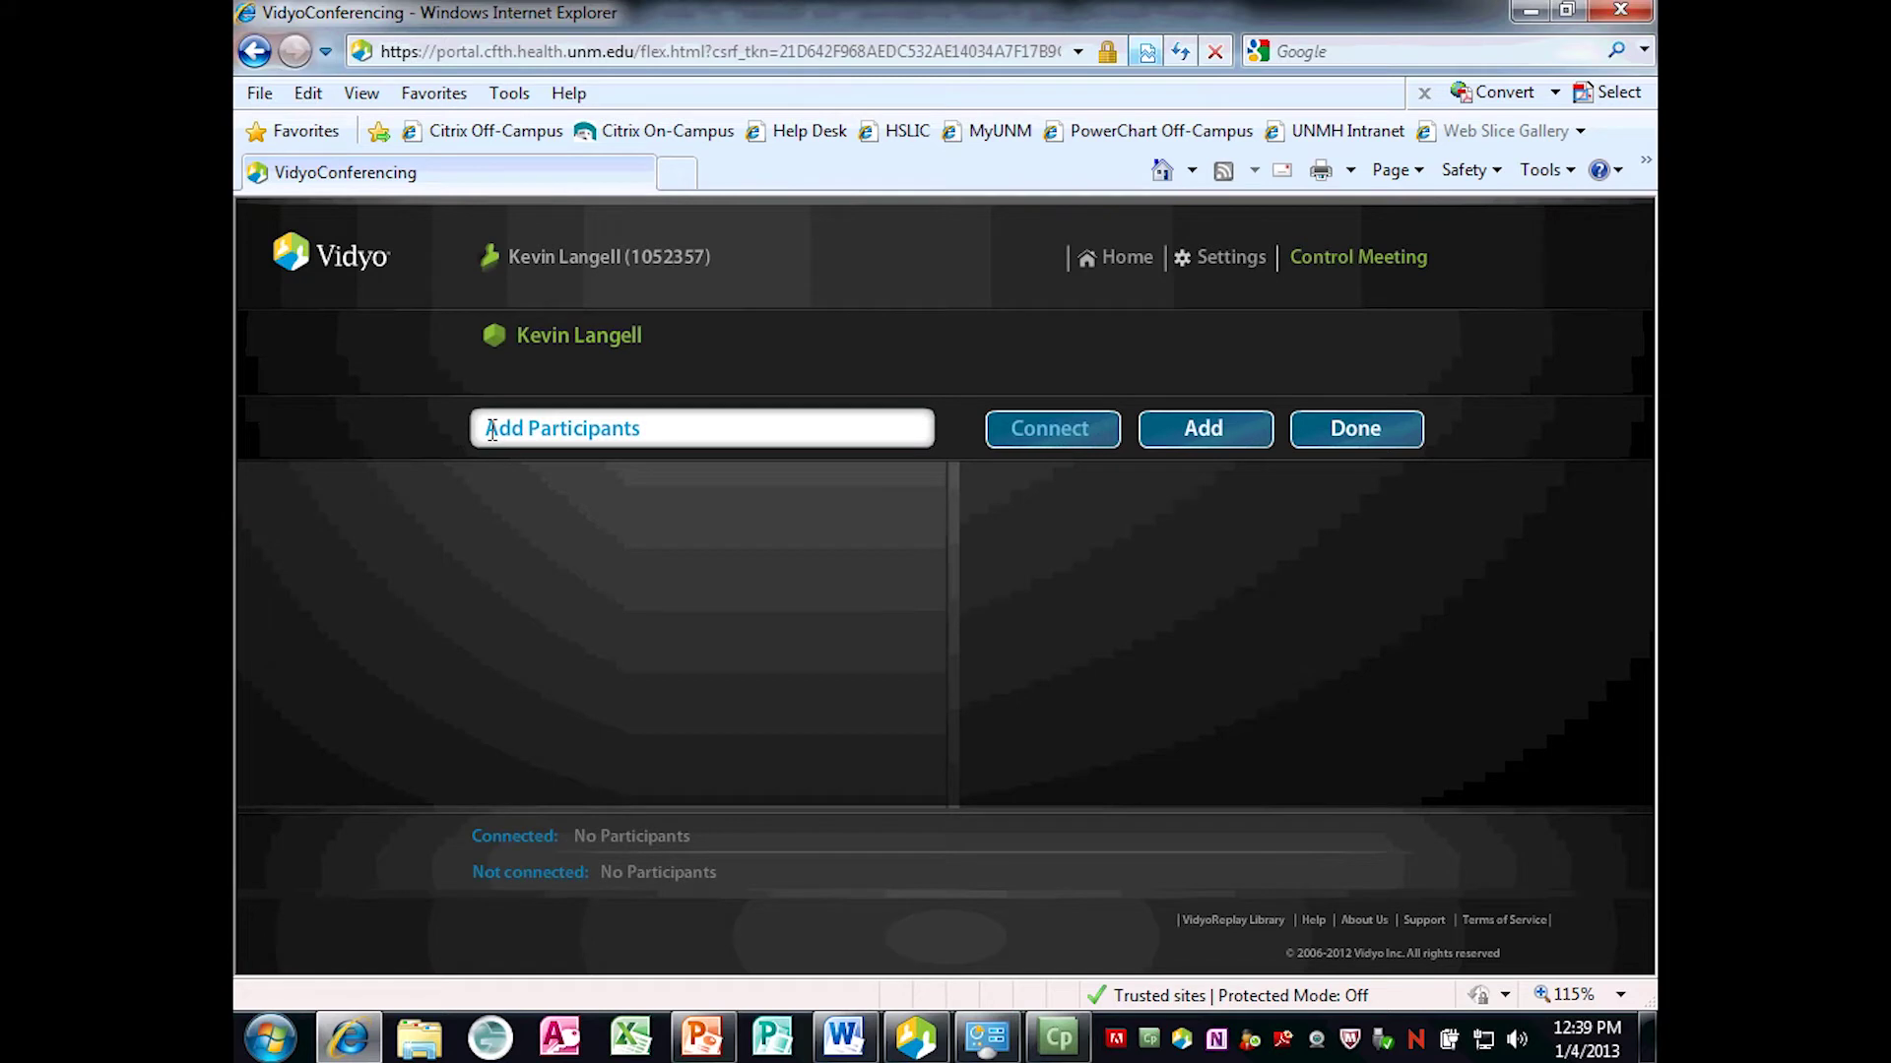
pyautogui.click(551, 430)
pyautogui.write('adri')
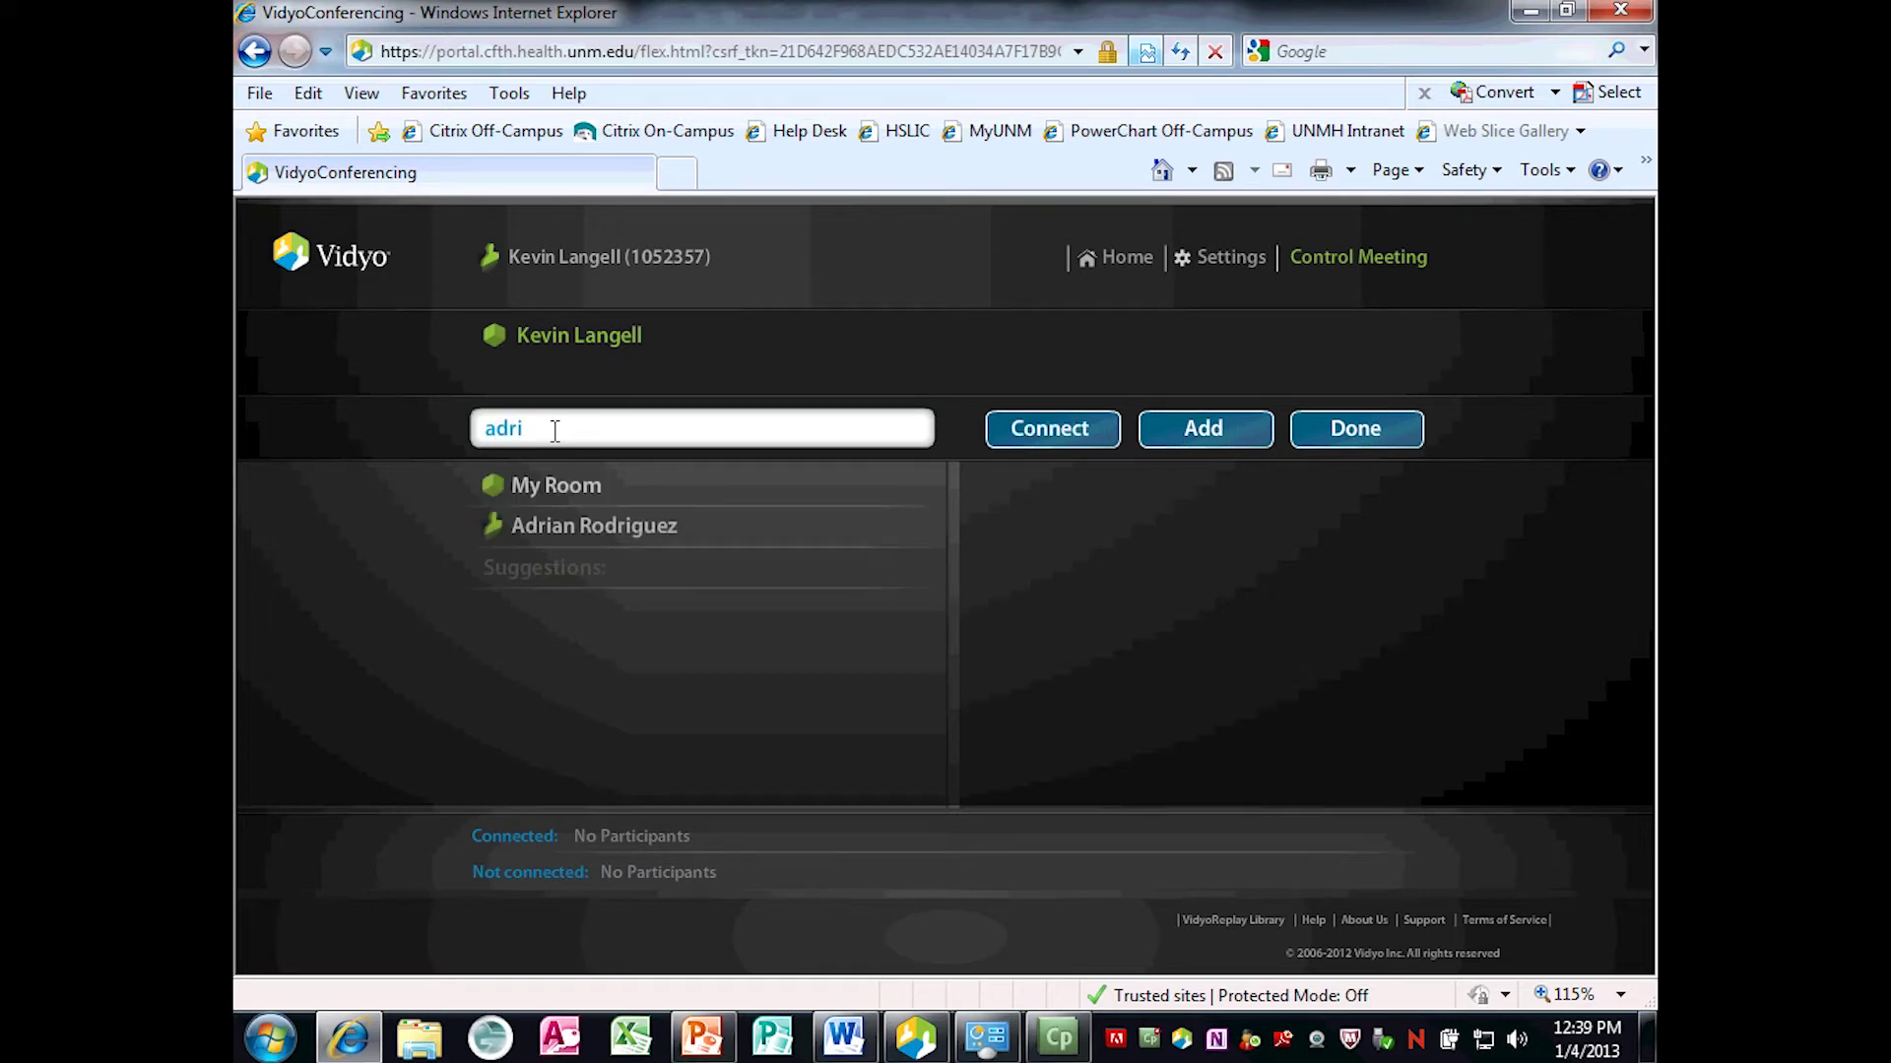
pyautogui.click(610, 530)
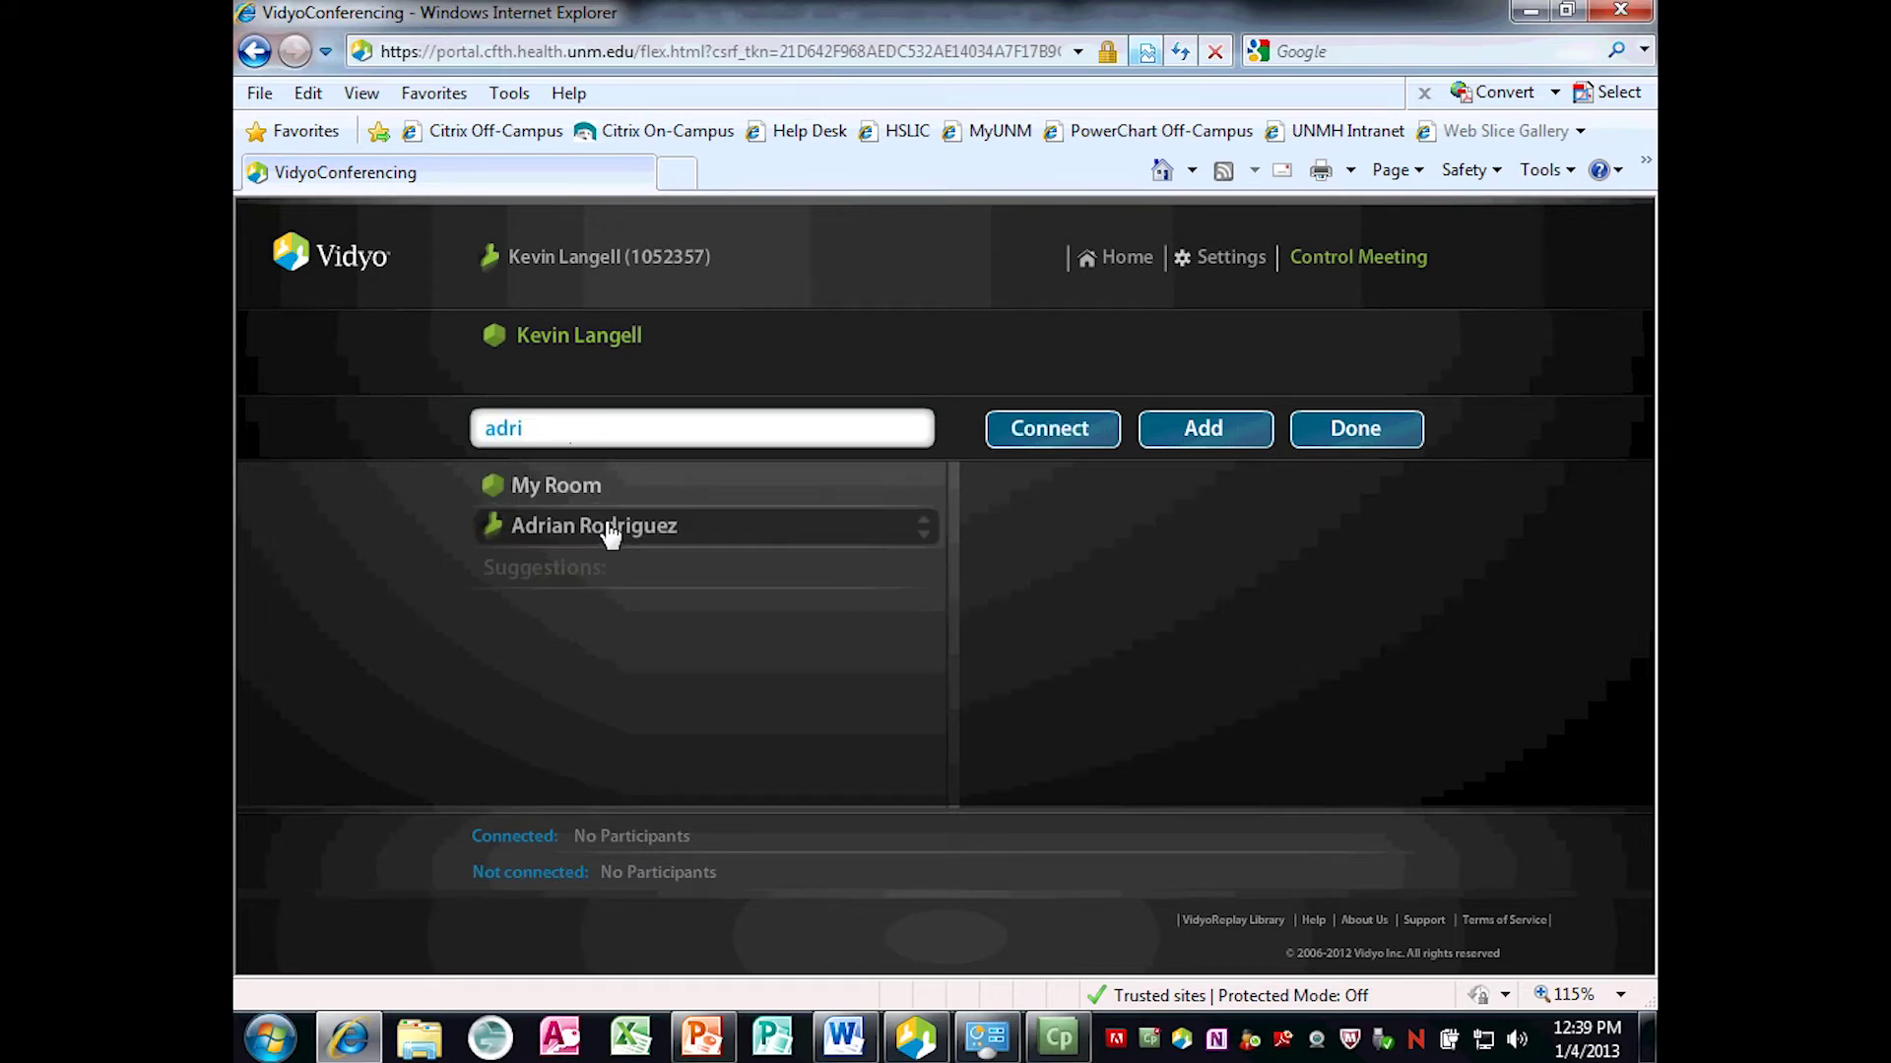
pyautogui.click(1211, 438)
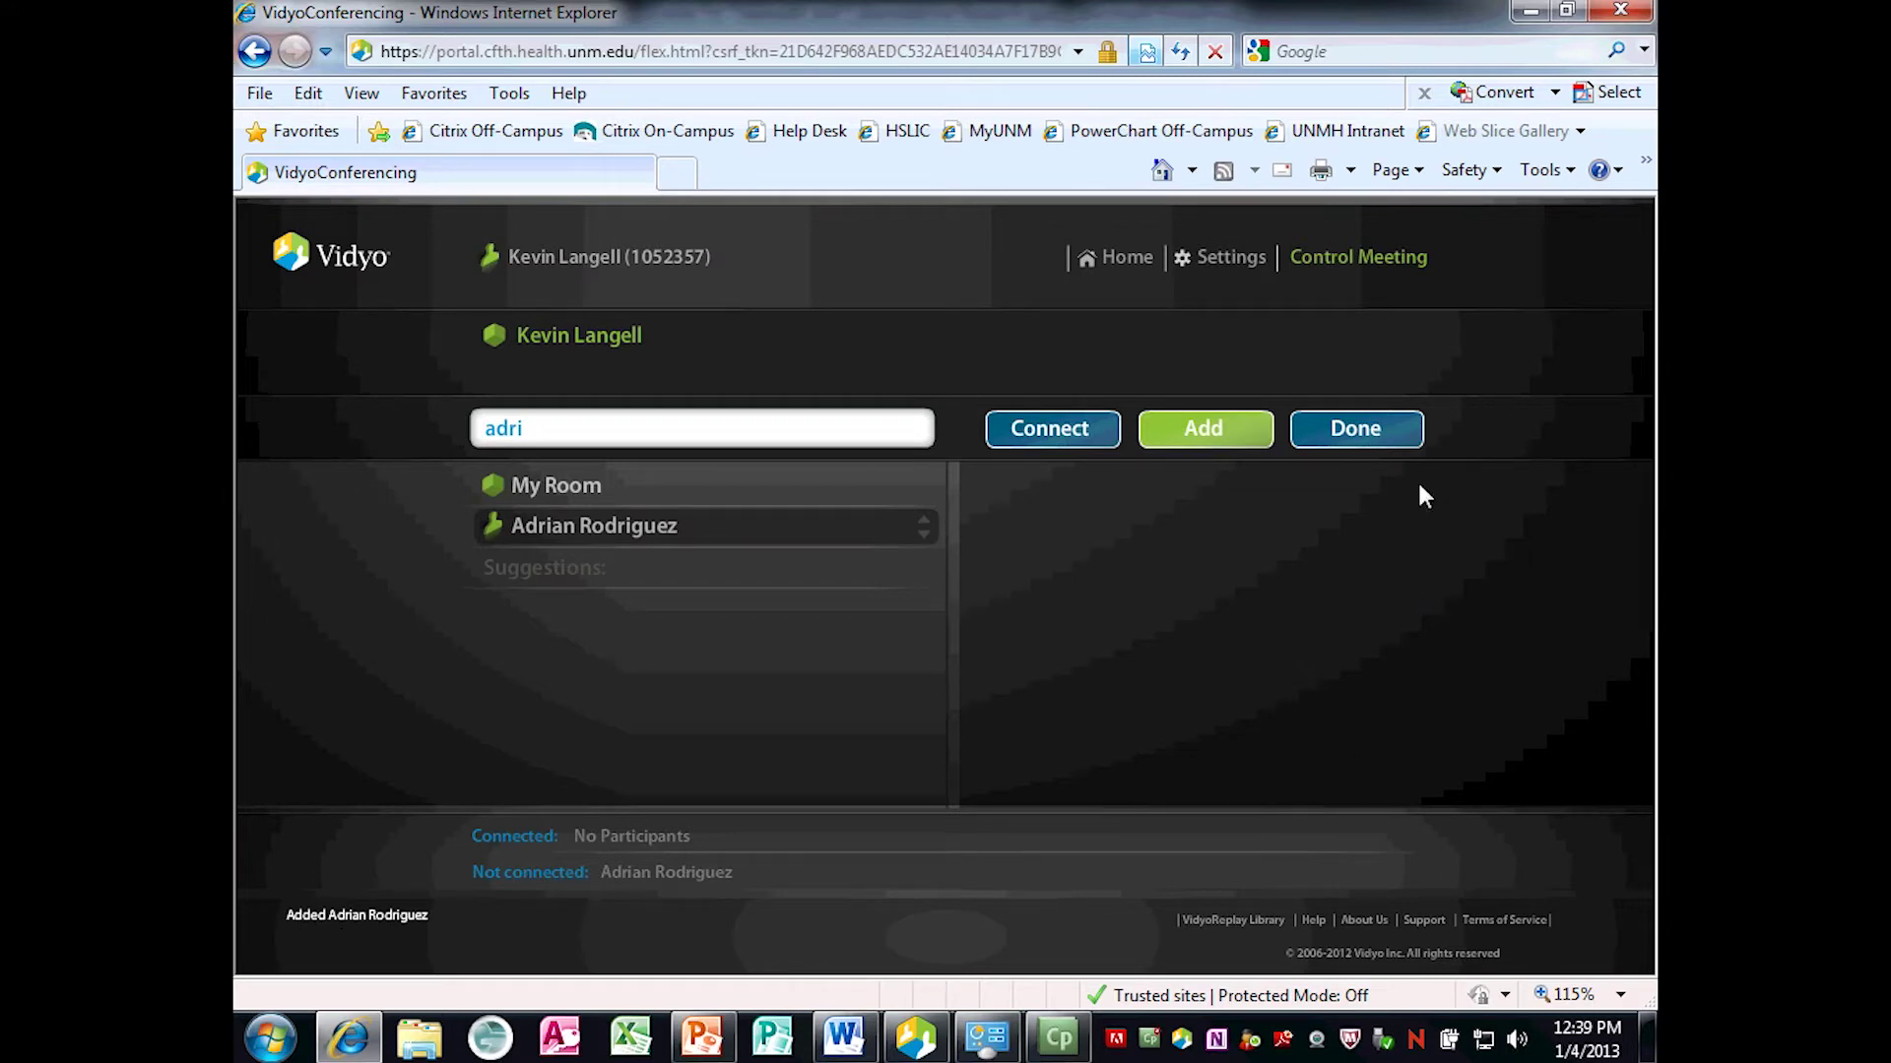
pyautogui.click(1364, 451)
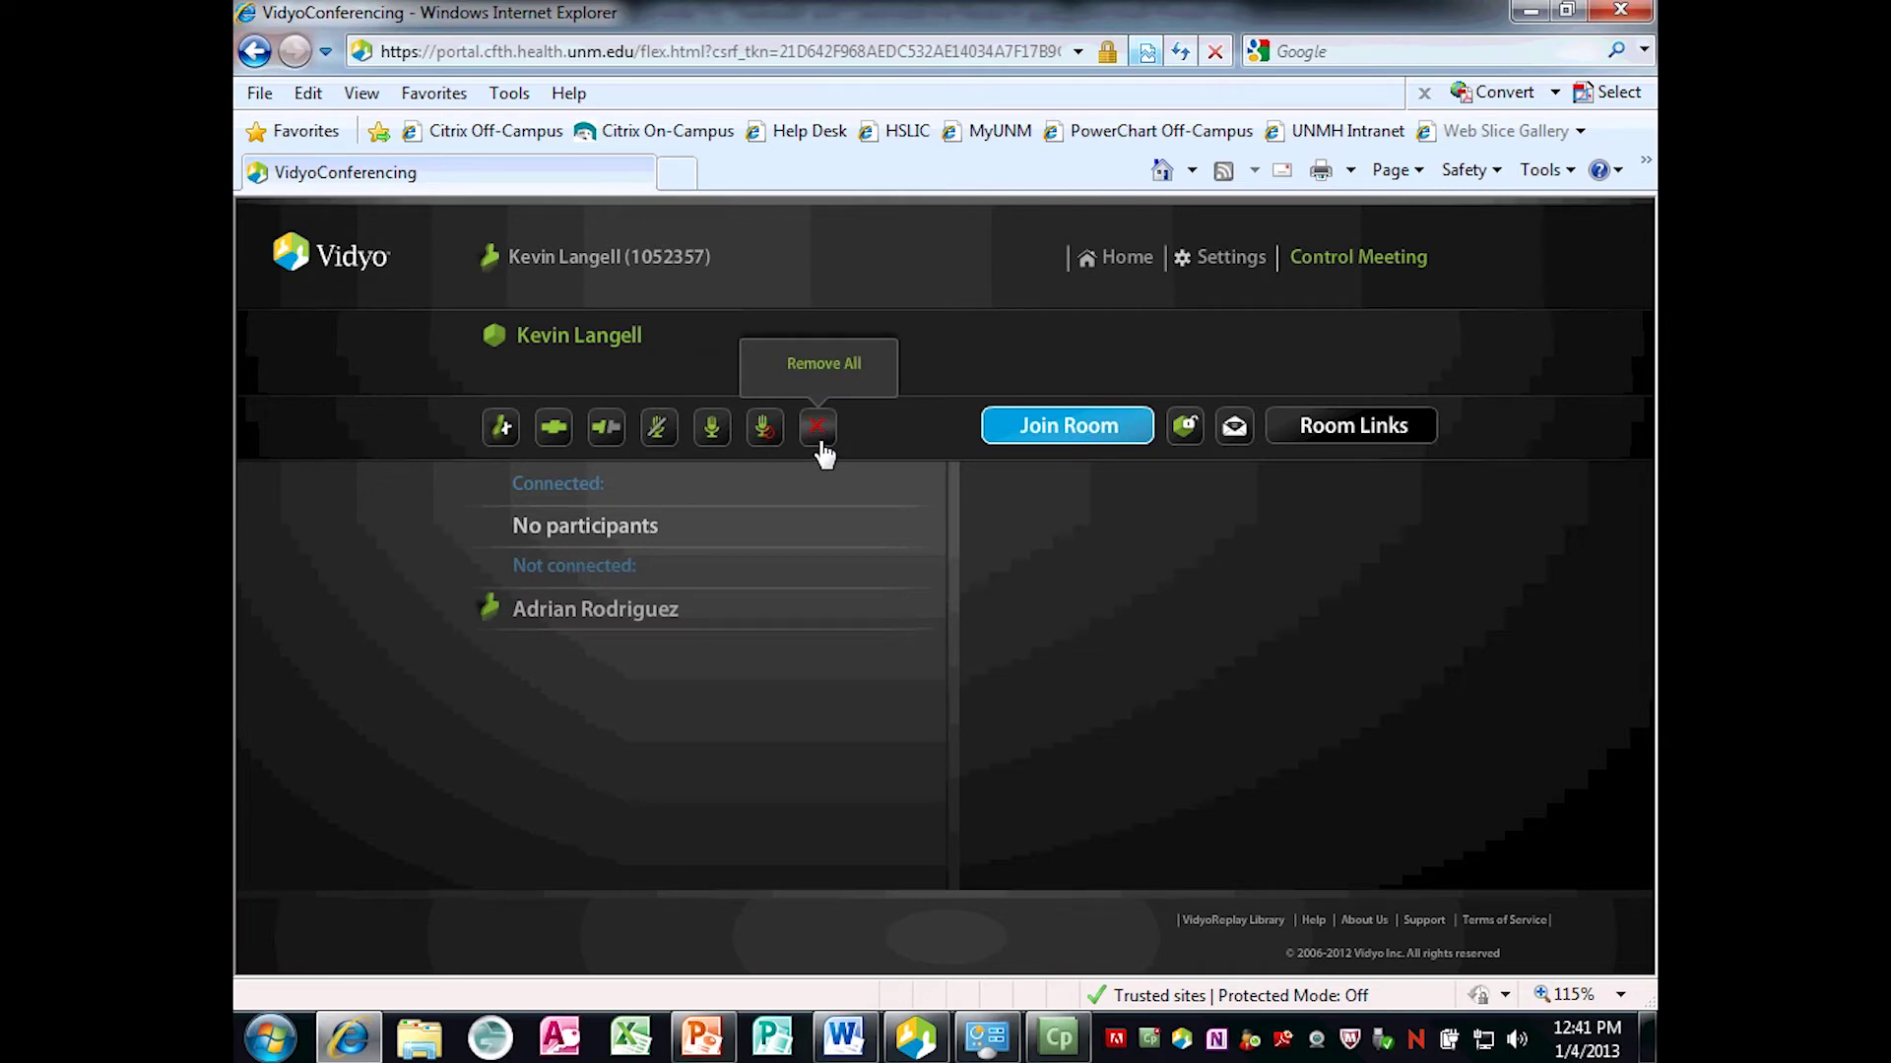
# Remove all participants from the meeting and return to the VidyoPortal Home page.
pyautogui.click(824, 446)
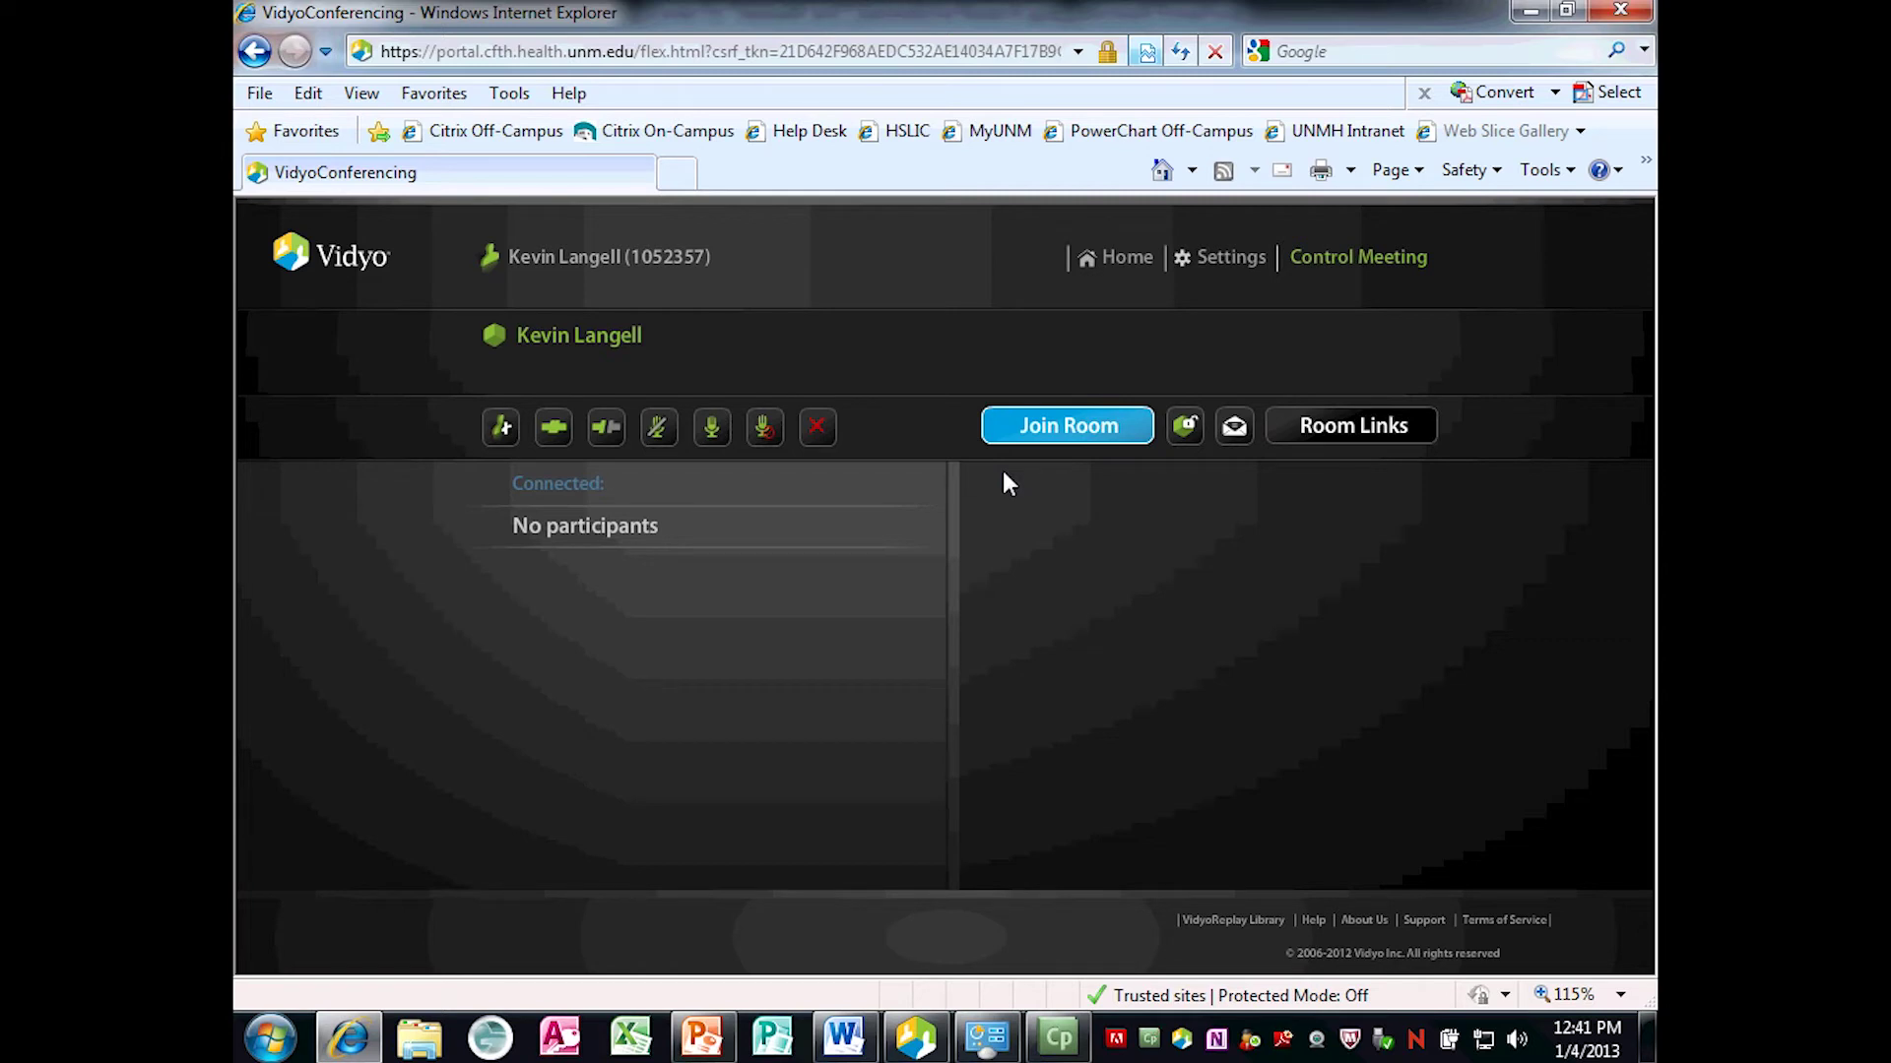
pyautogui.click(1120, 271)
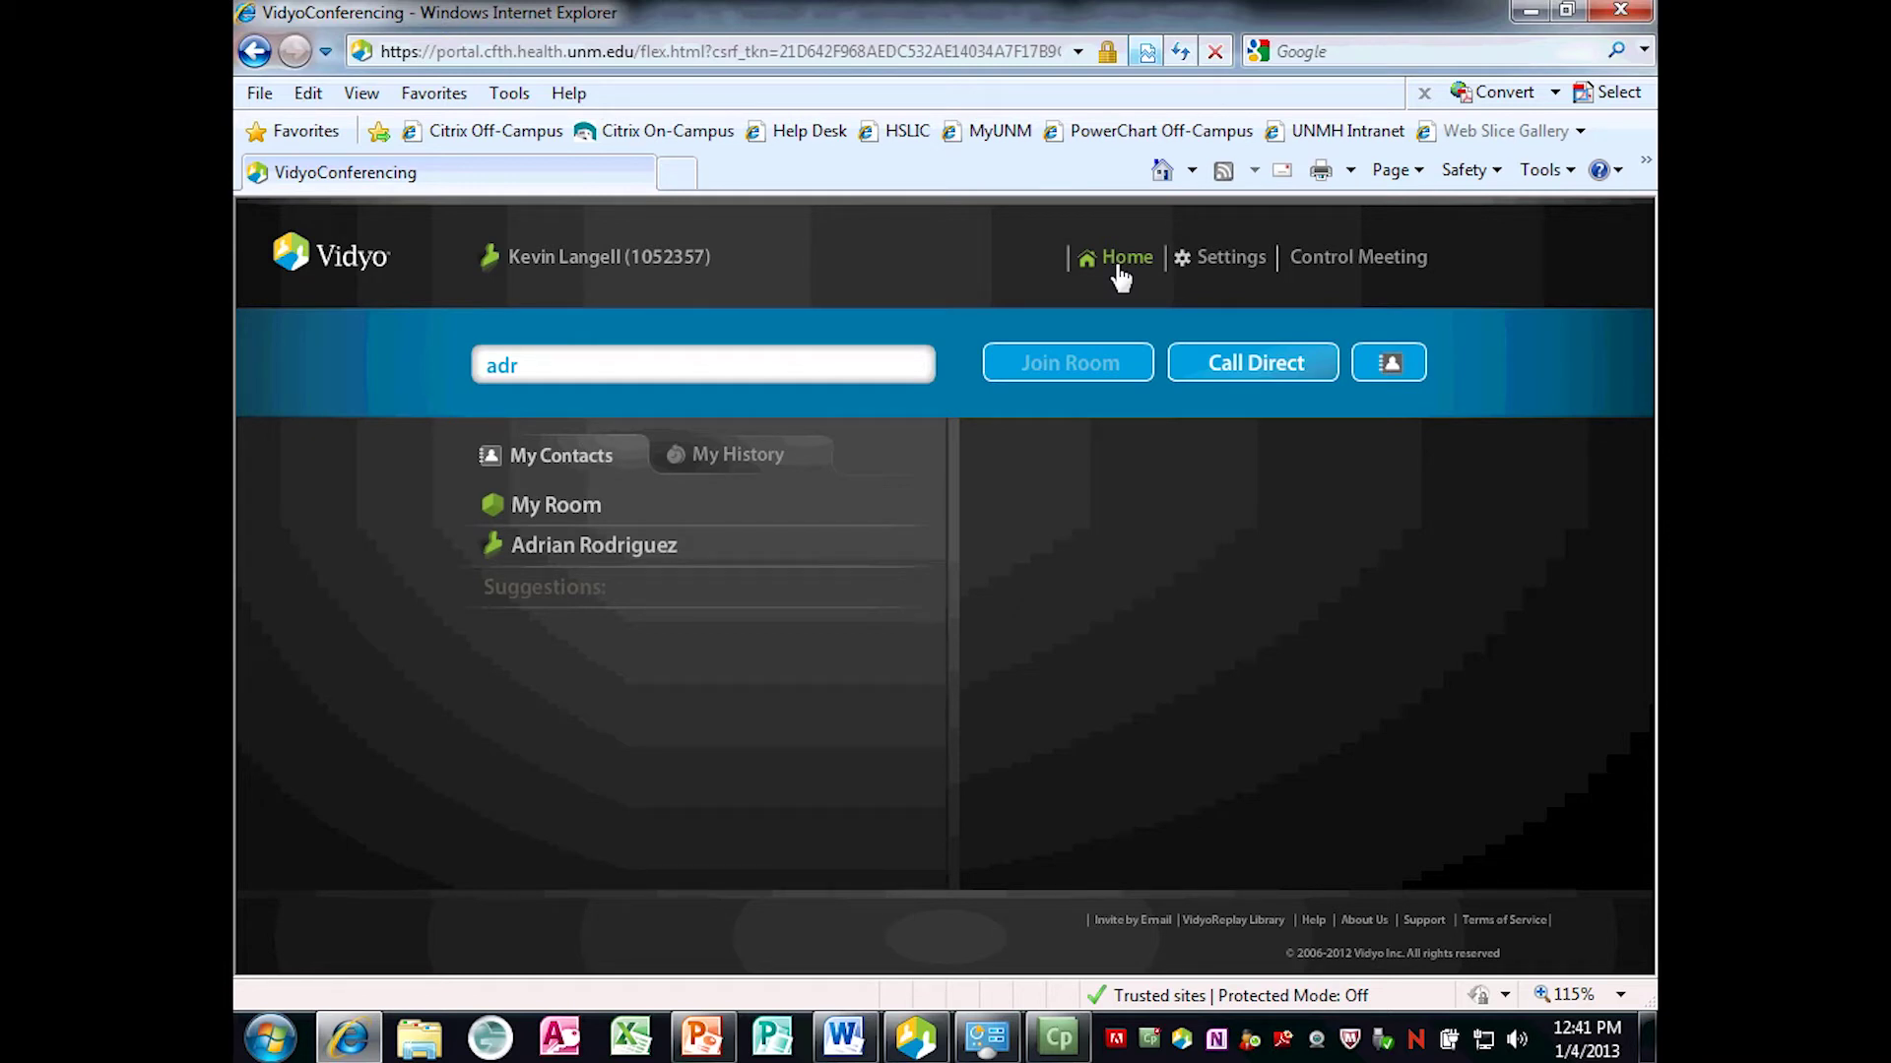
# Select the contact from the suggestions list and place a Call Direct video call to them.
pyautogui.click(558, 557)
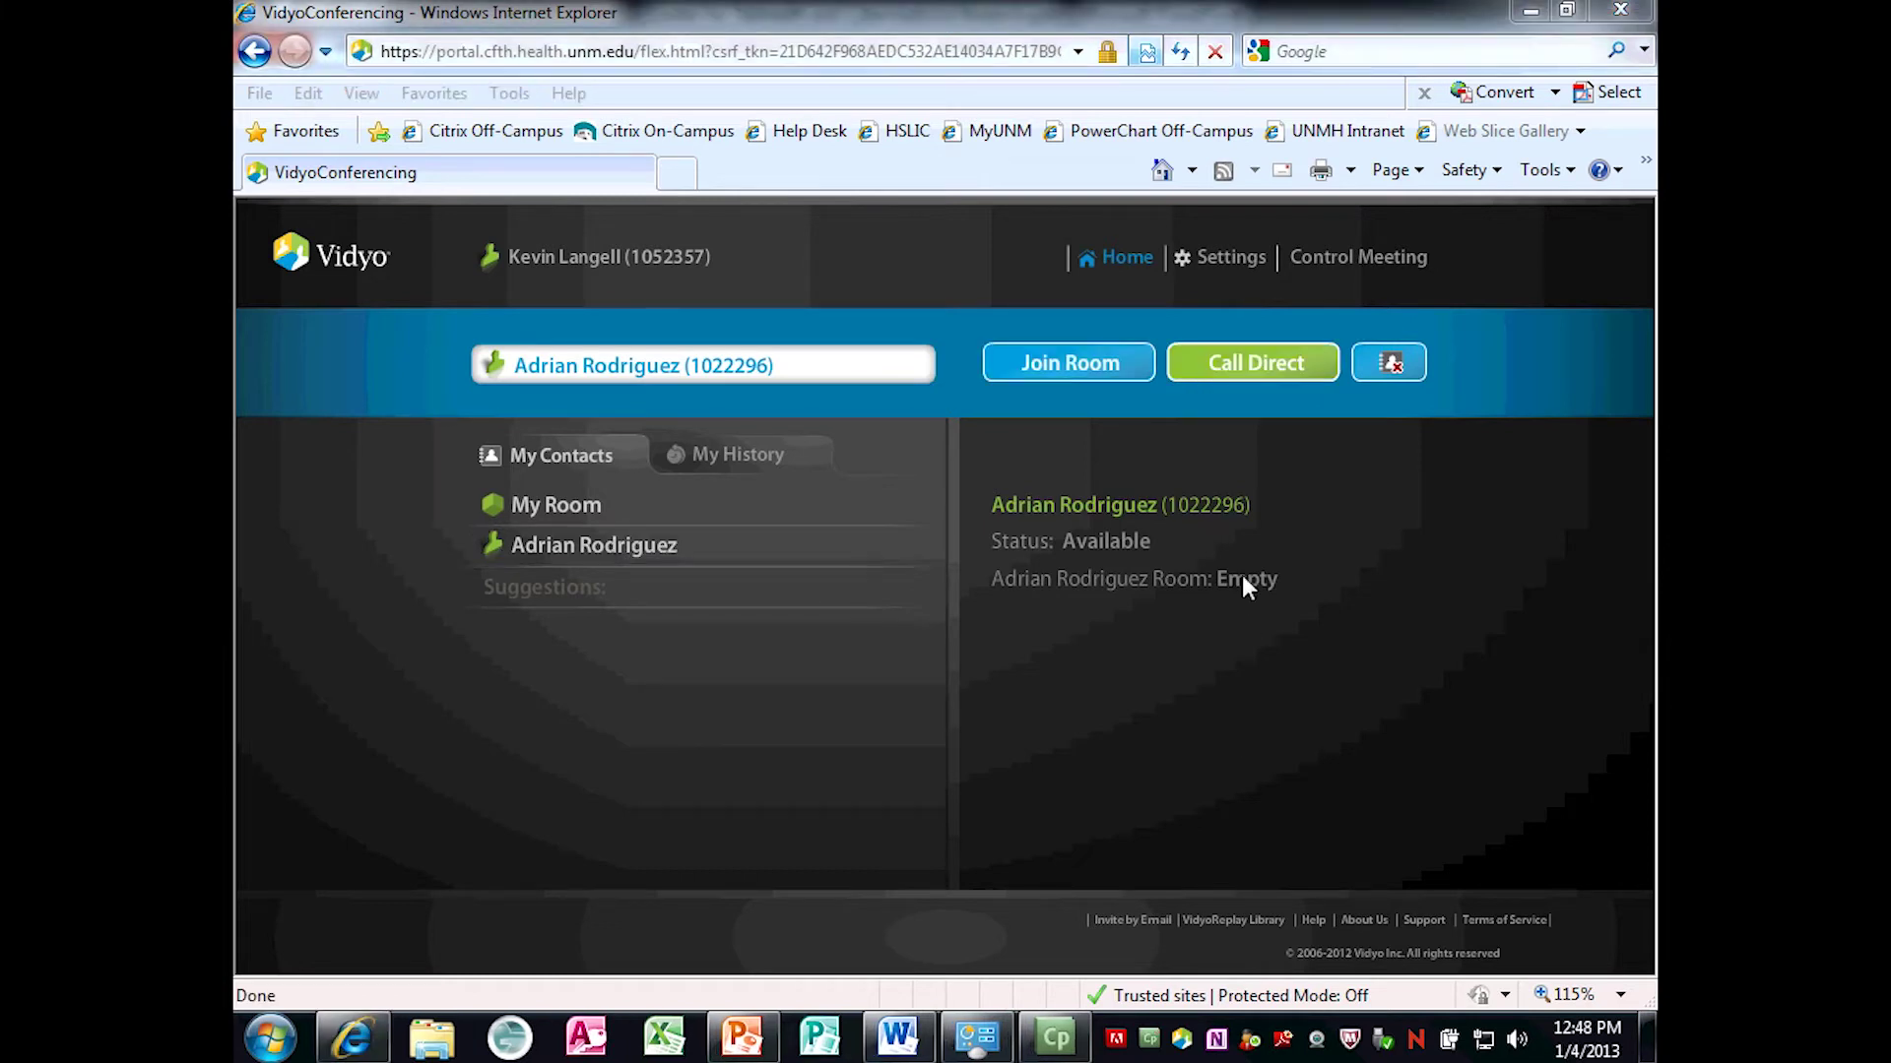
pyautogui.click(617, 548)
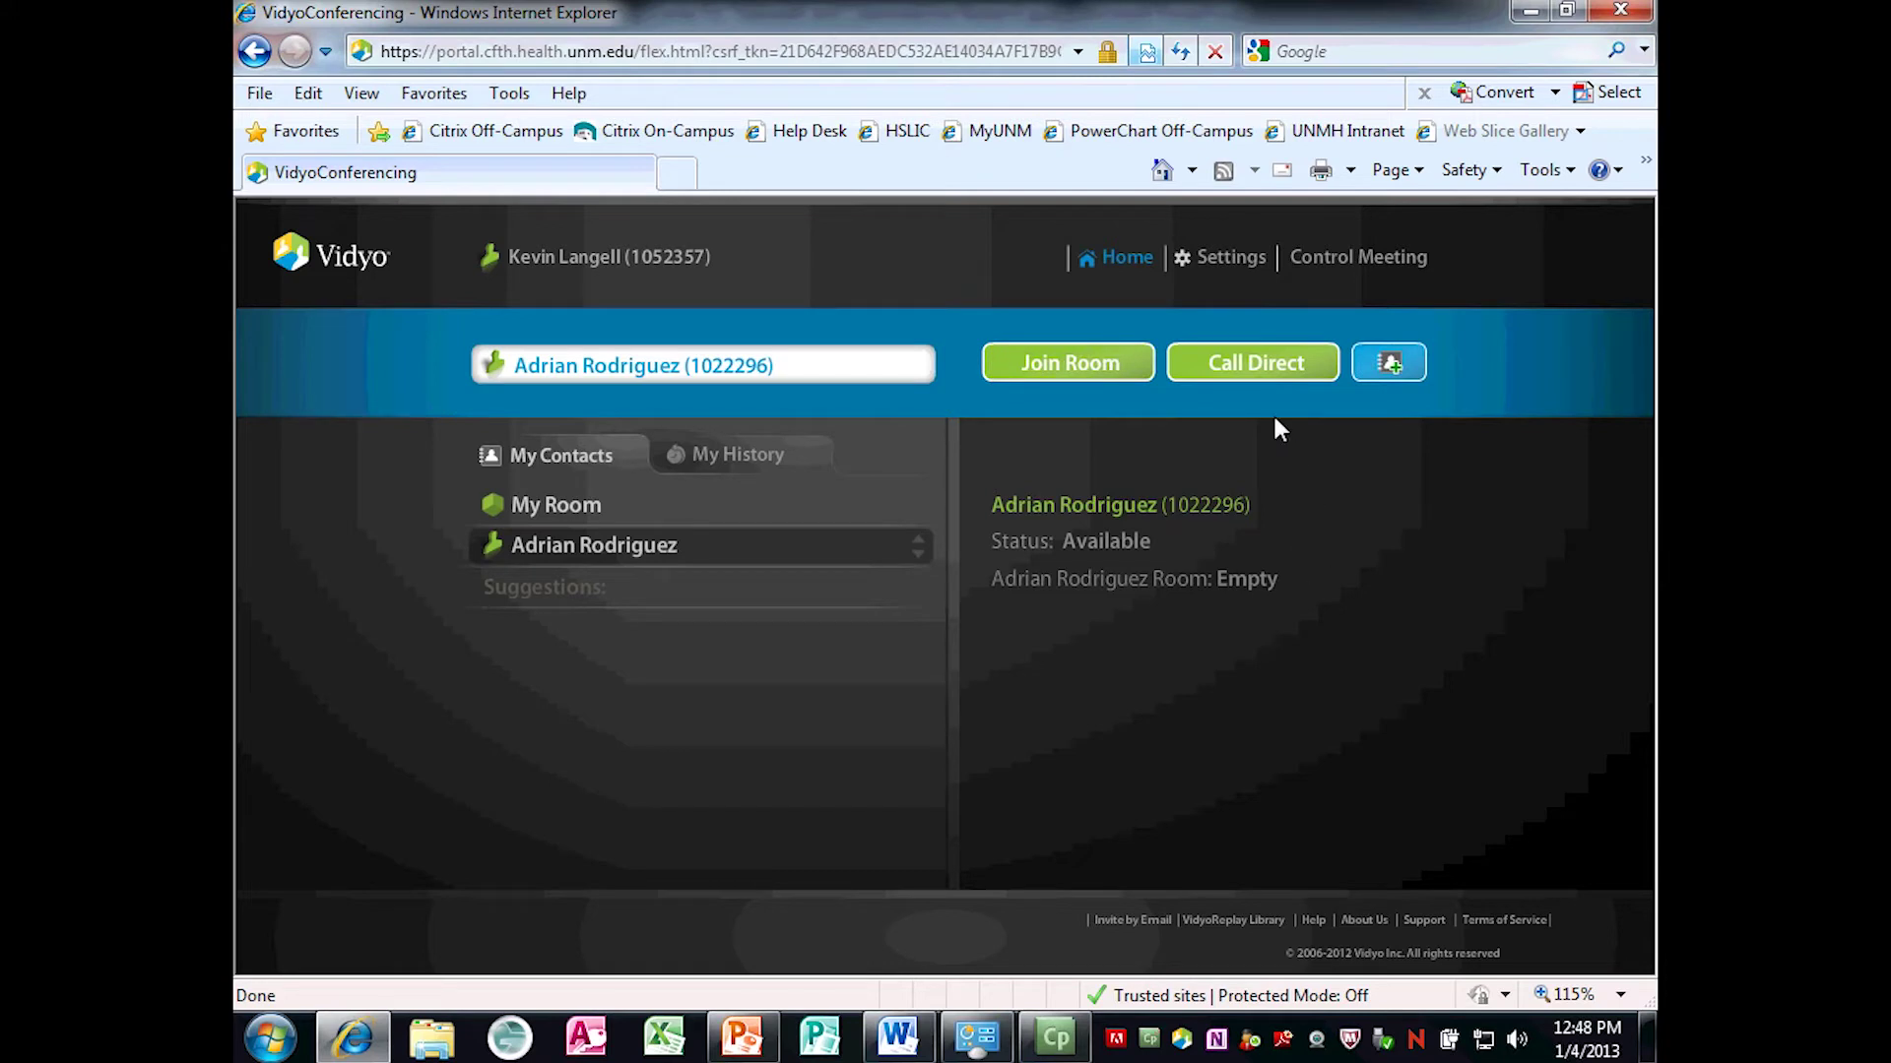
pyautogui.click(1257, 372)
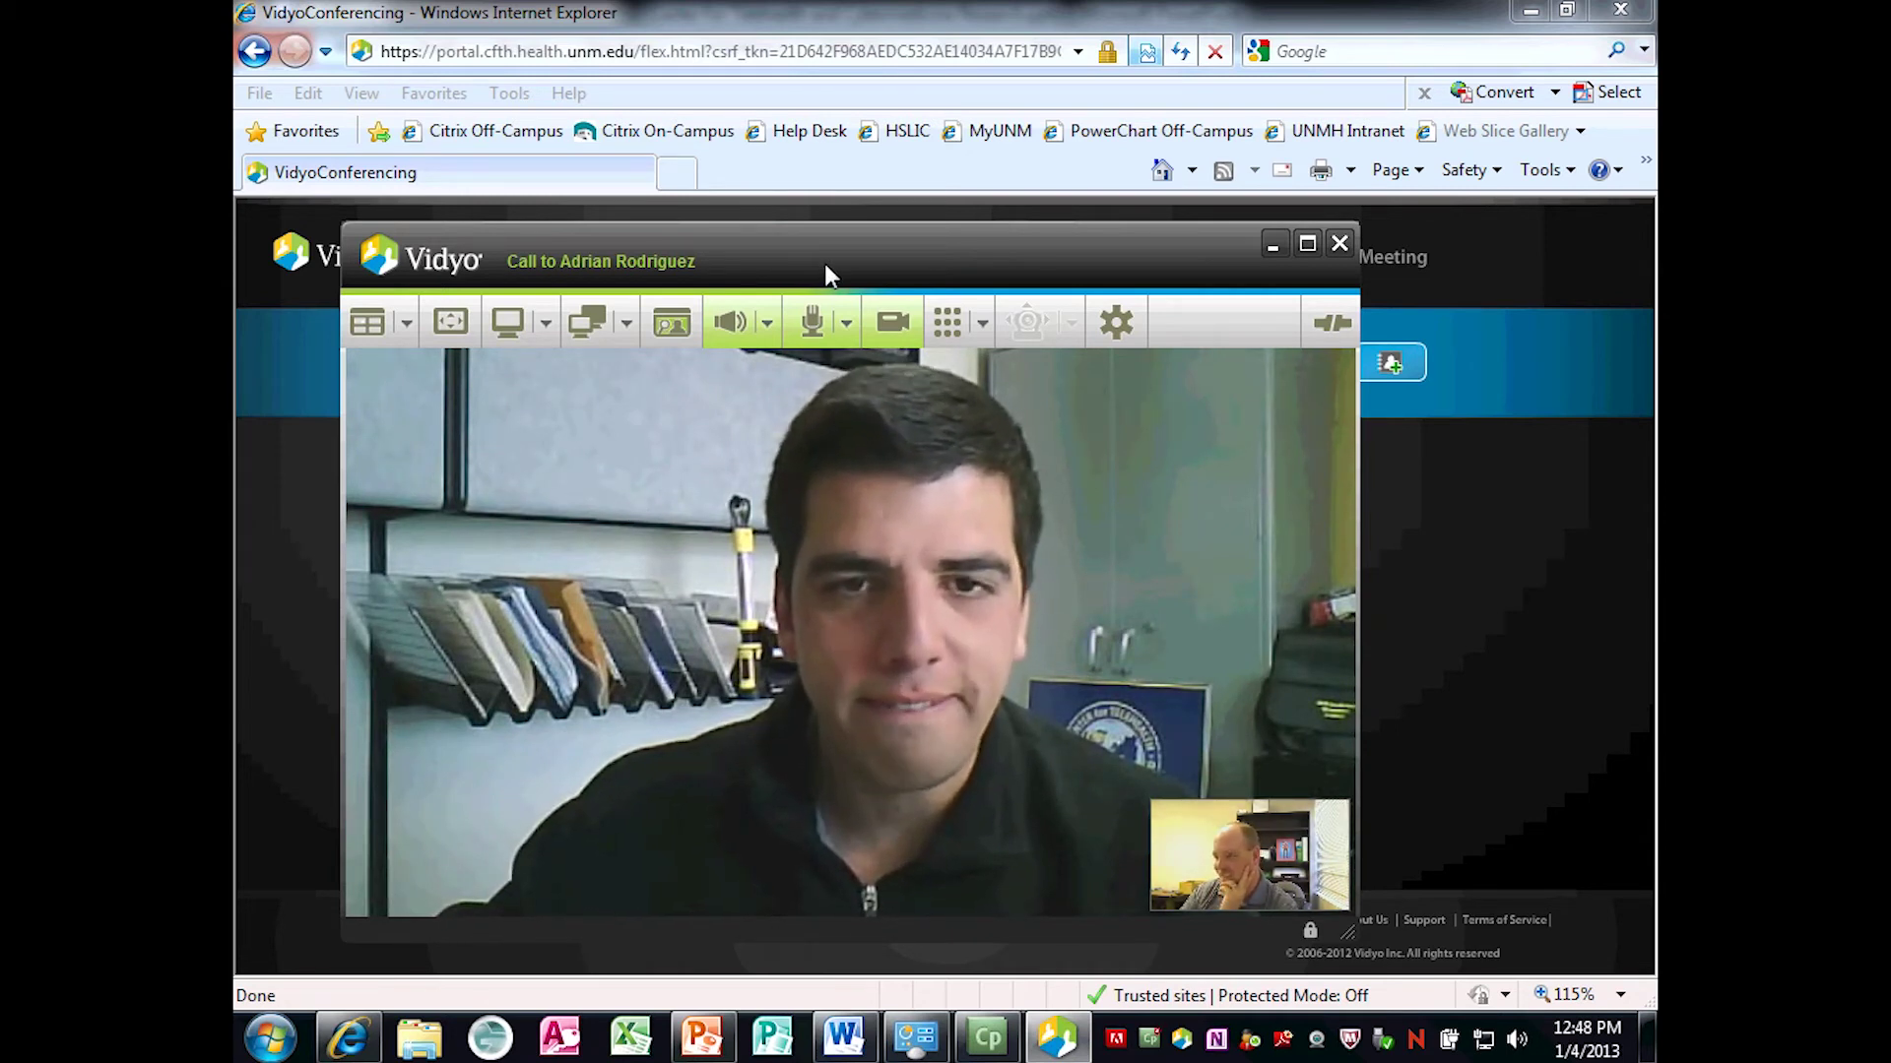
# Move the call window higher and show the layout choices Auto and 0–8.
pyautogui.moveTo(821, 264); pyautogui.dragTo(817, 140)
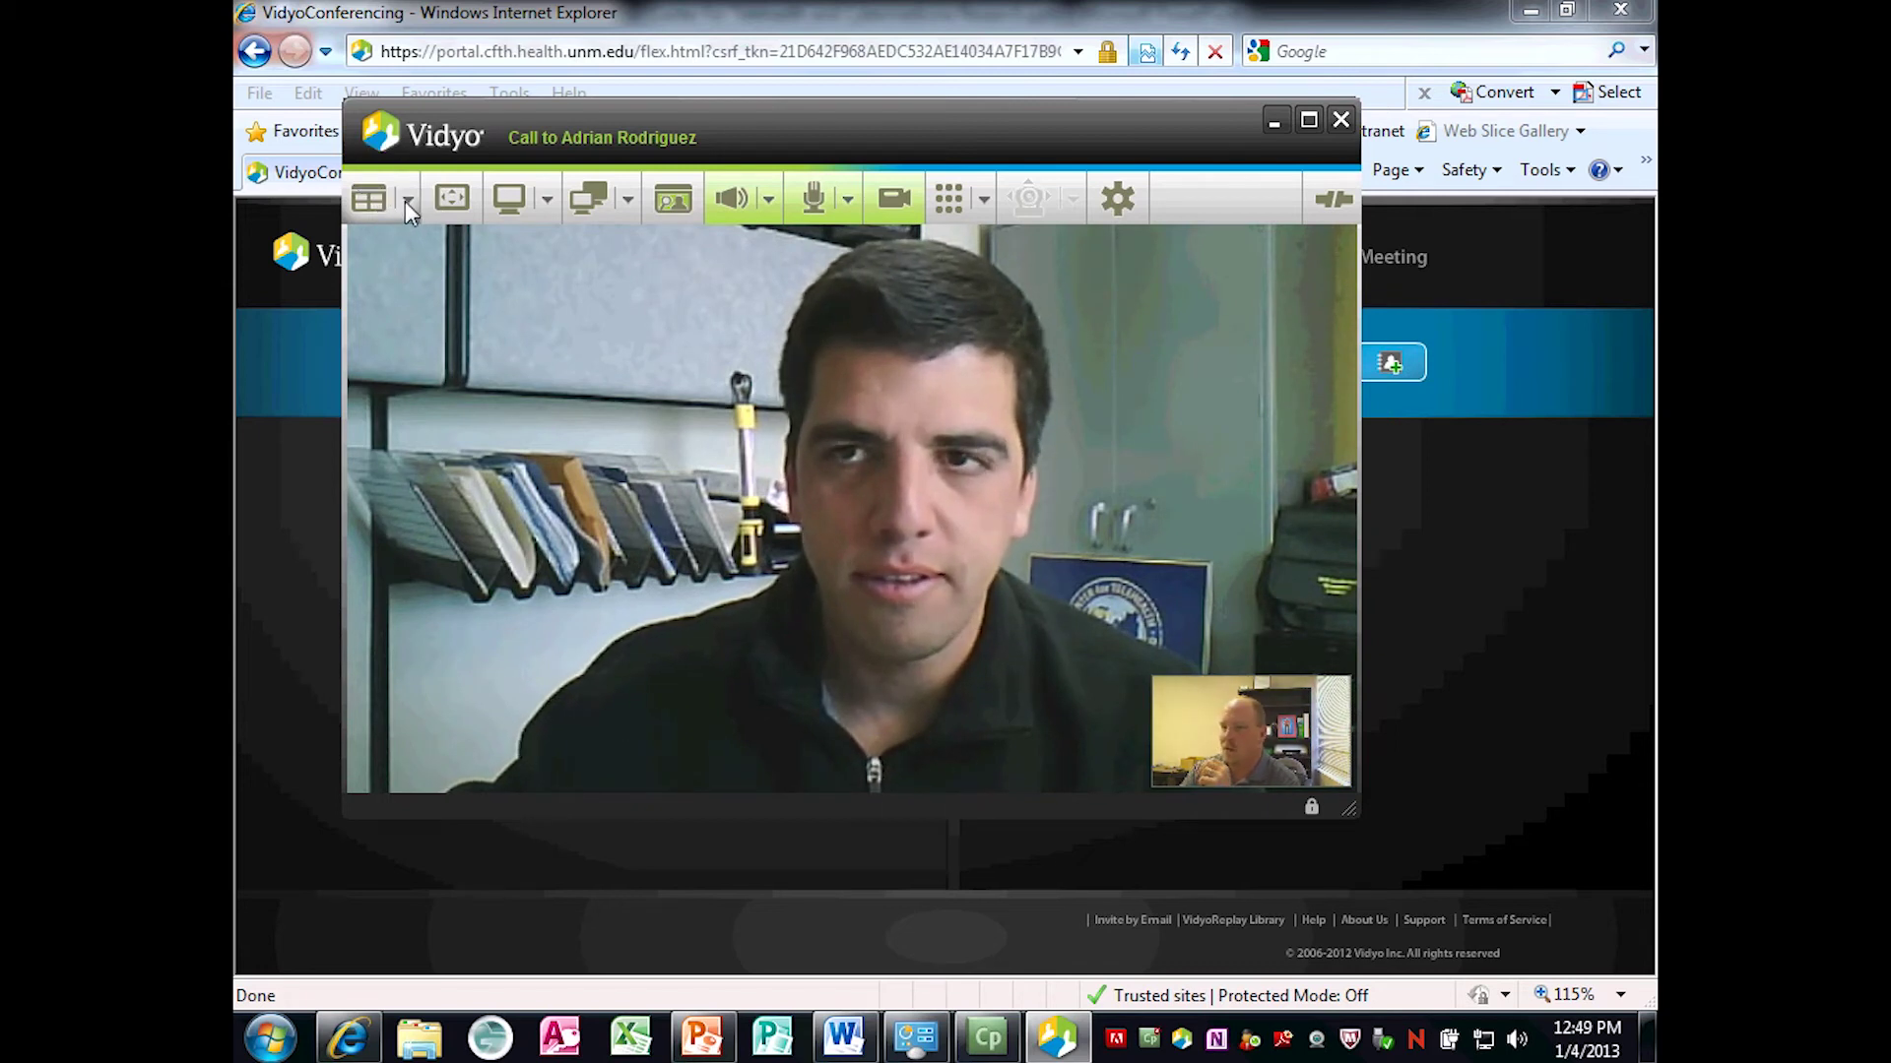
pyautogui.click(405, 201)
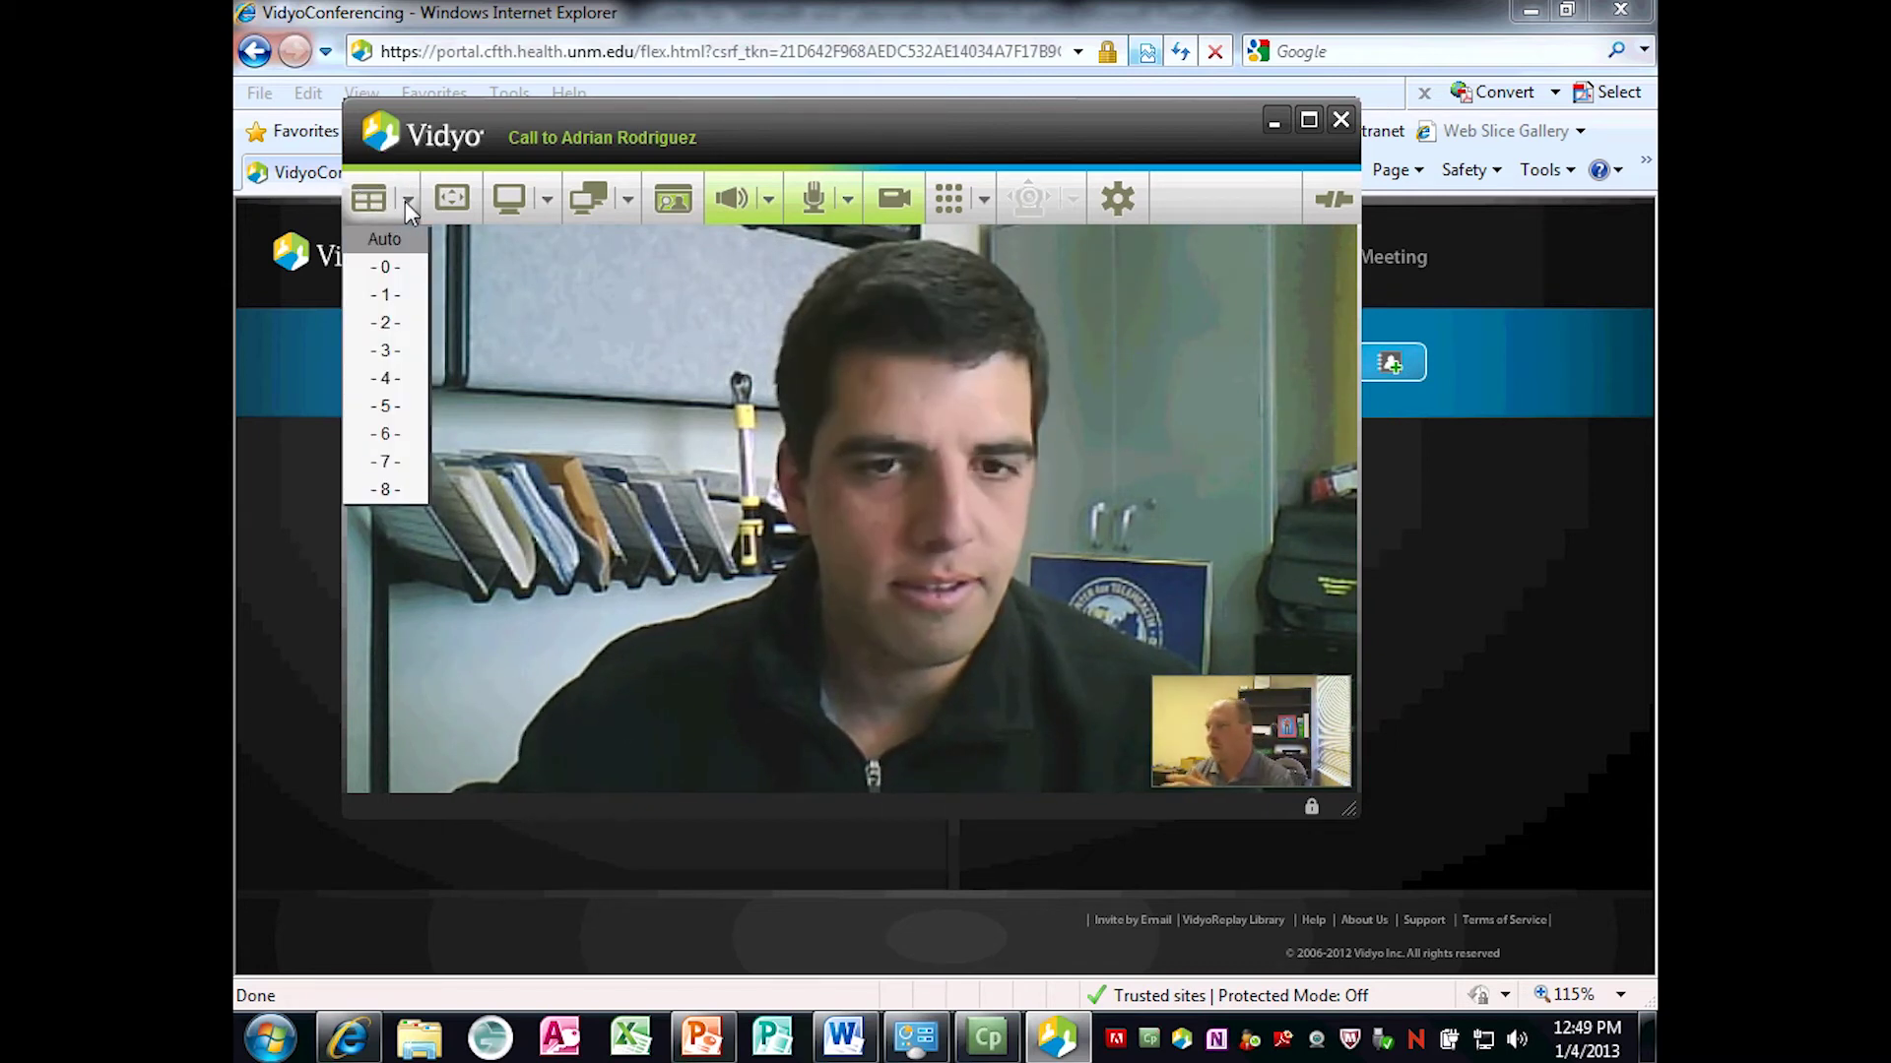
# Review the layout list without changing it, then switch the call video to full screen.
pyautogui.click(405, 201)
pyautogui.click(406, 200)
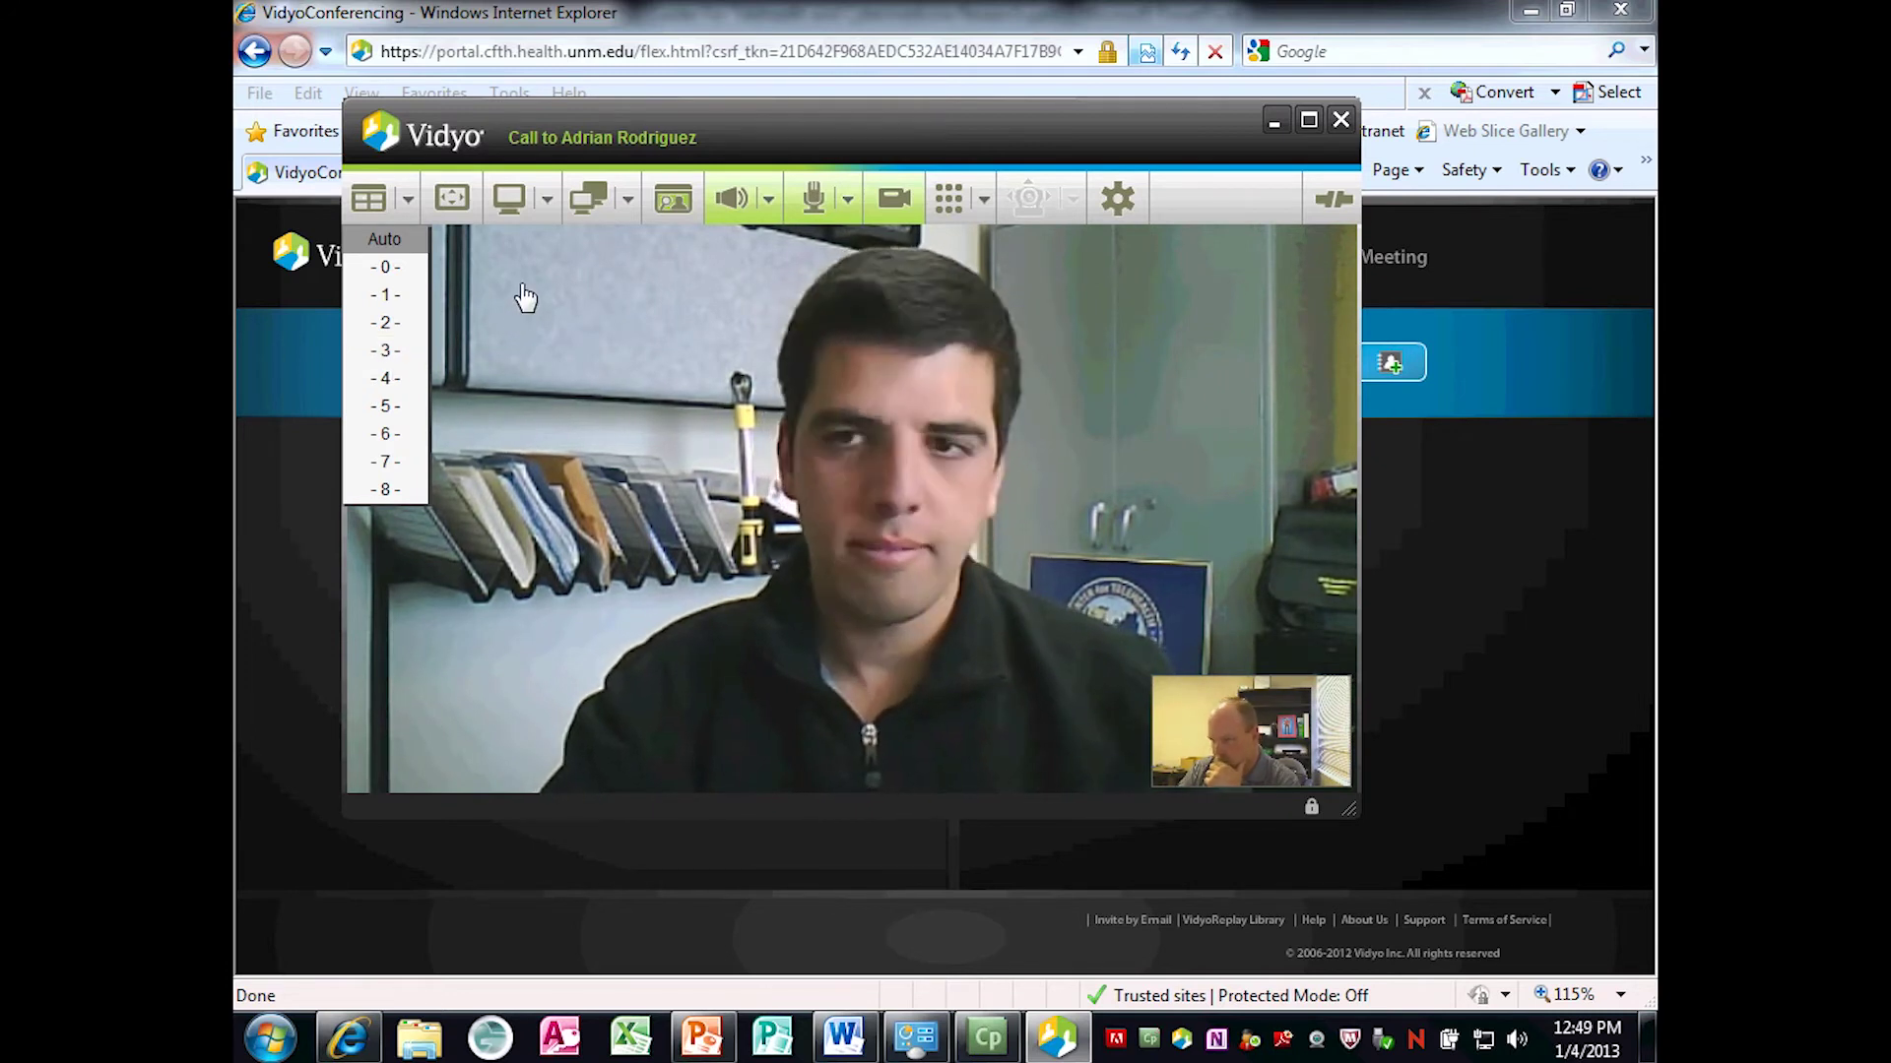
pyautogui.click(441, 205)
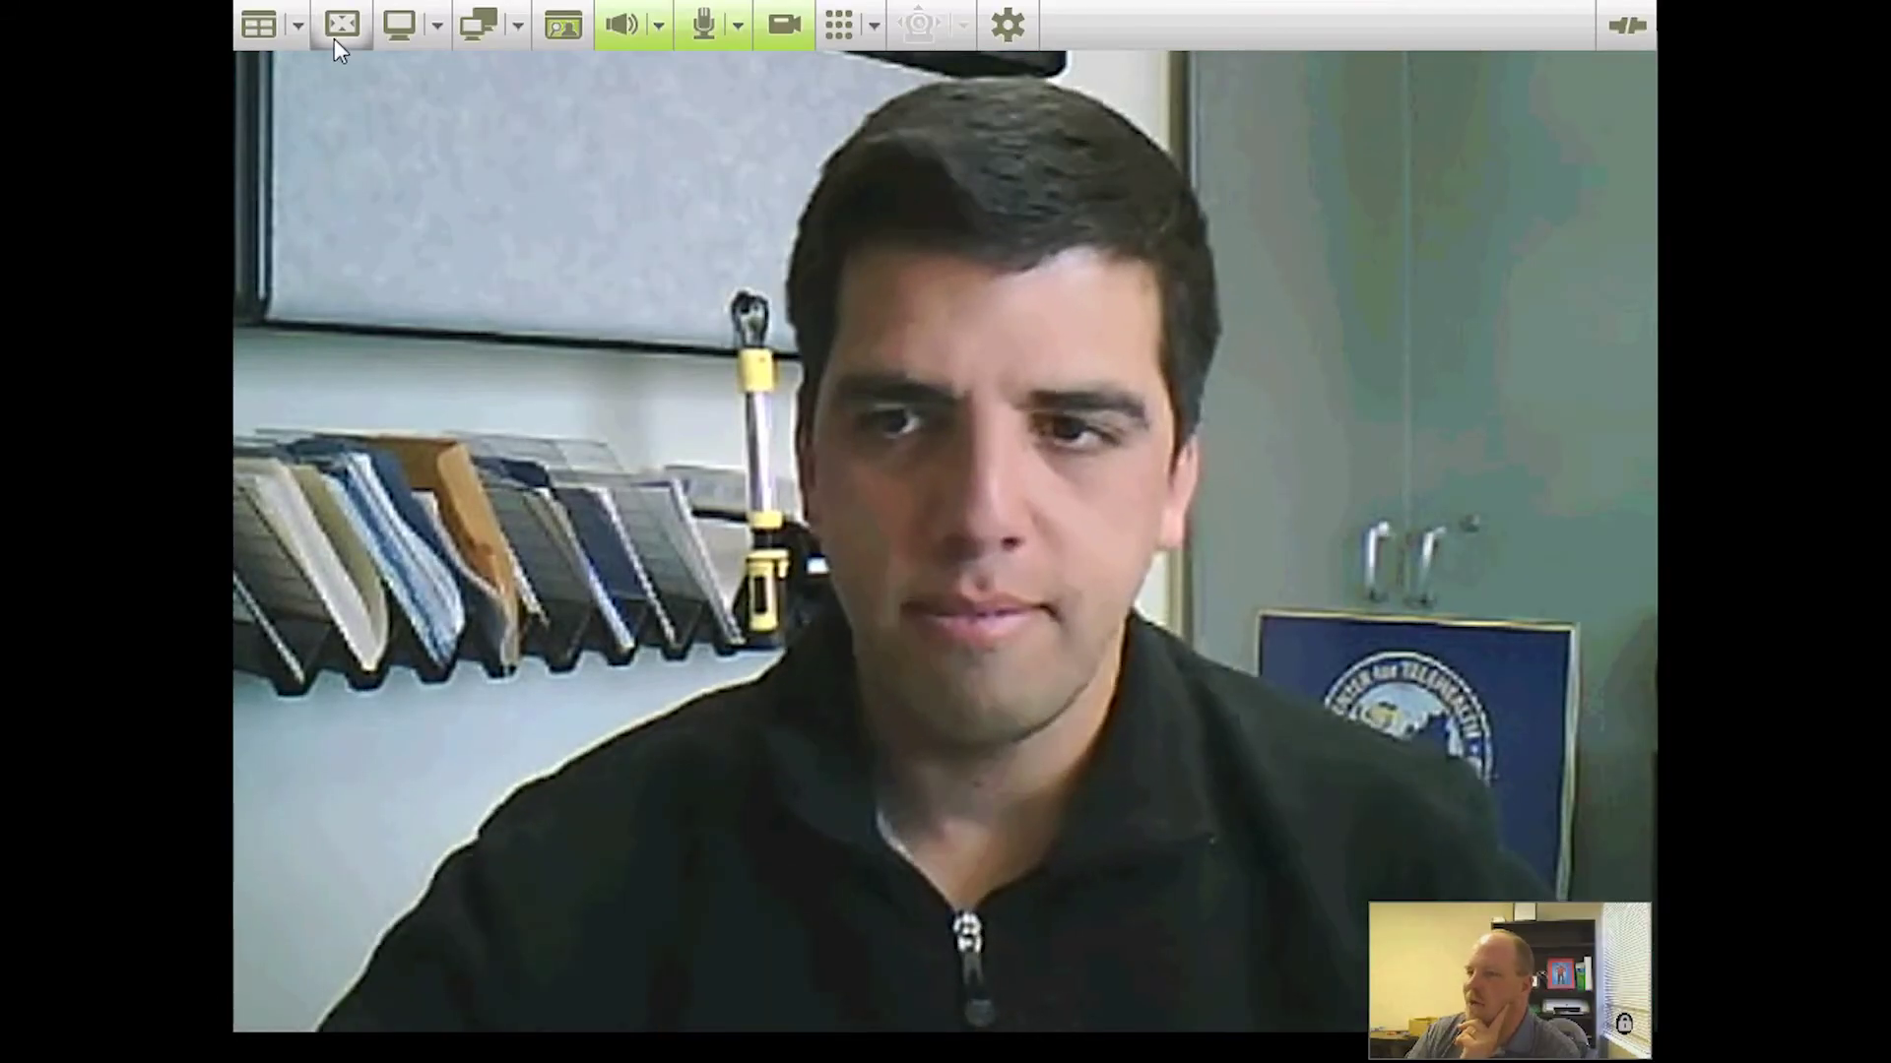
# Restore the call from full screen back to its normal window.
pyautogui.click(339, 28)
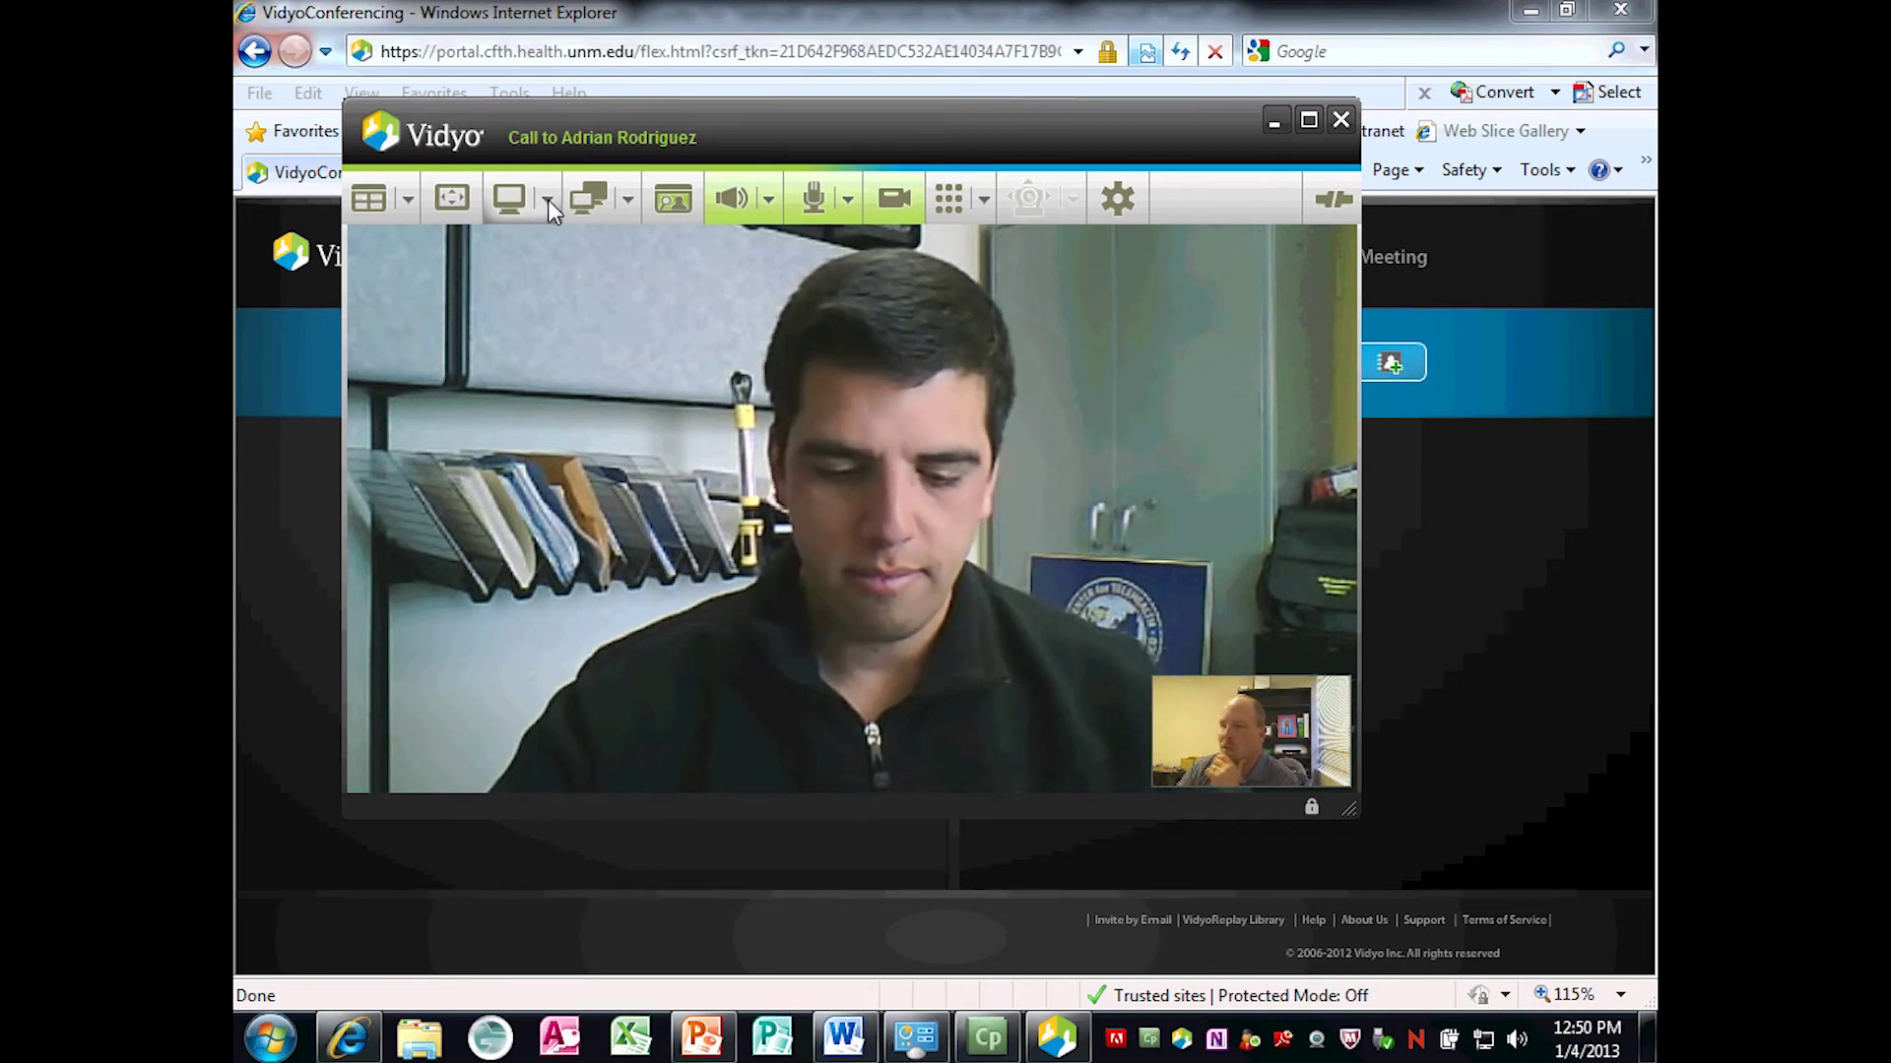
pyautogui.click(547, 199)
pyautogui.click(543, 201)
pyautogui.click(547, 201)
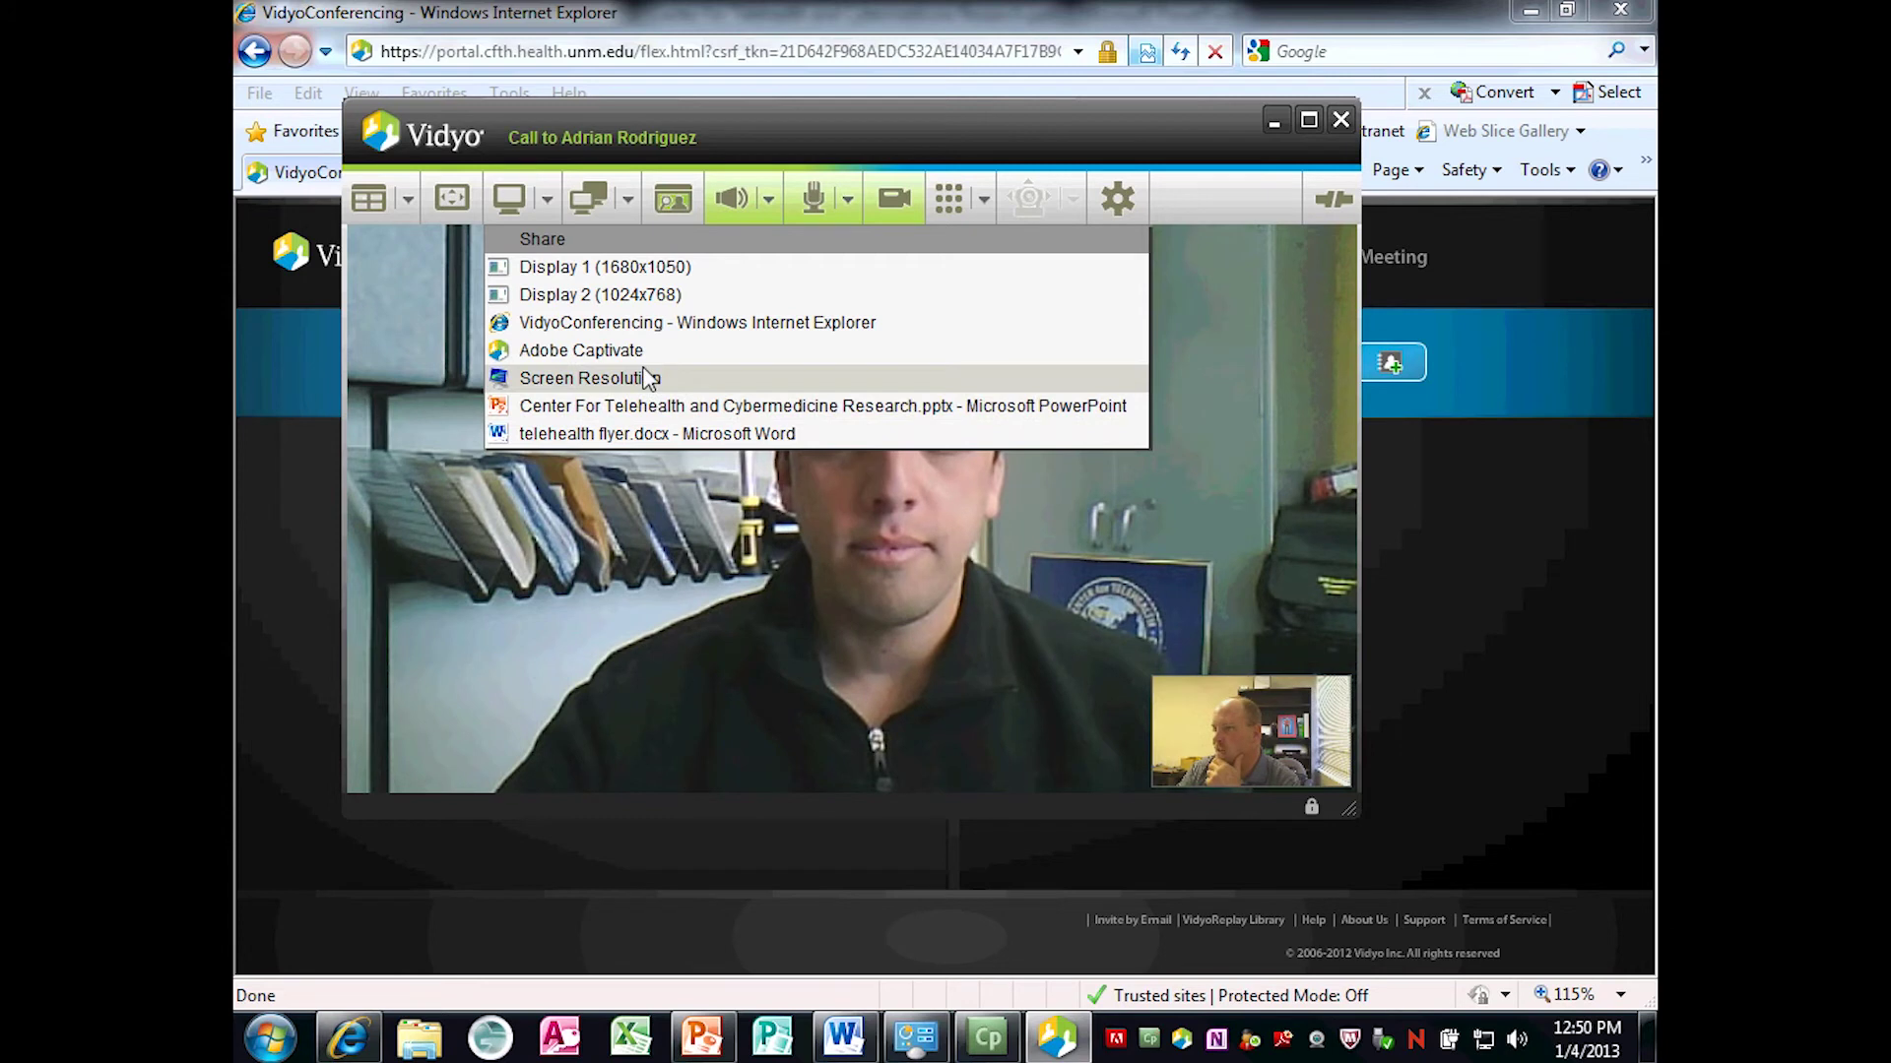
pyautogui.click(545, 198)
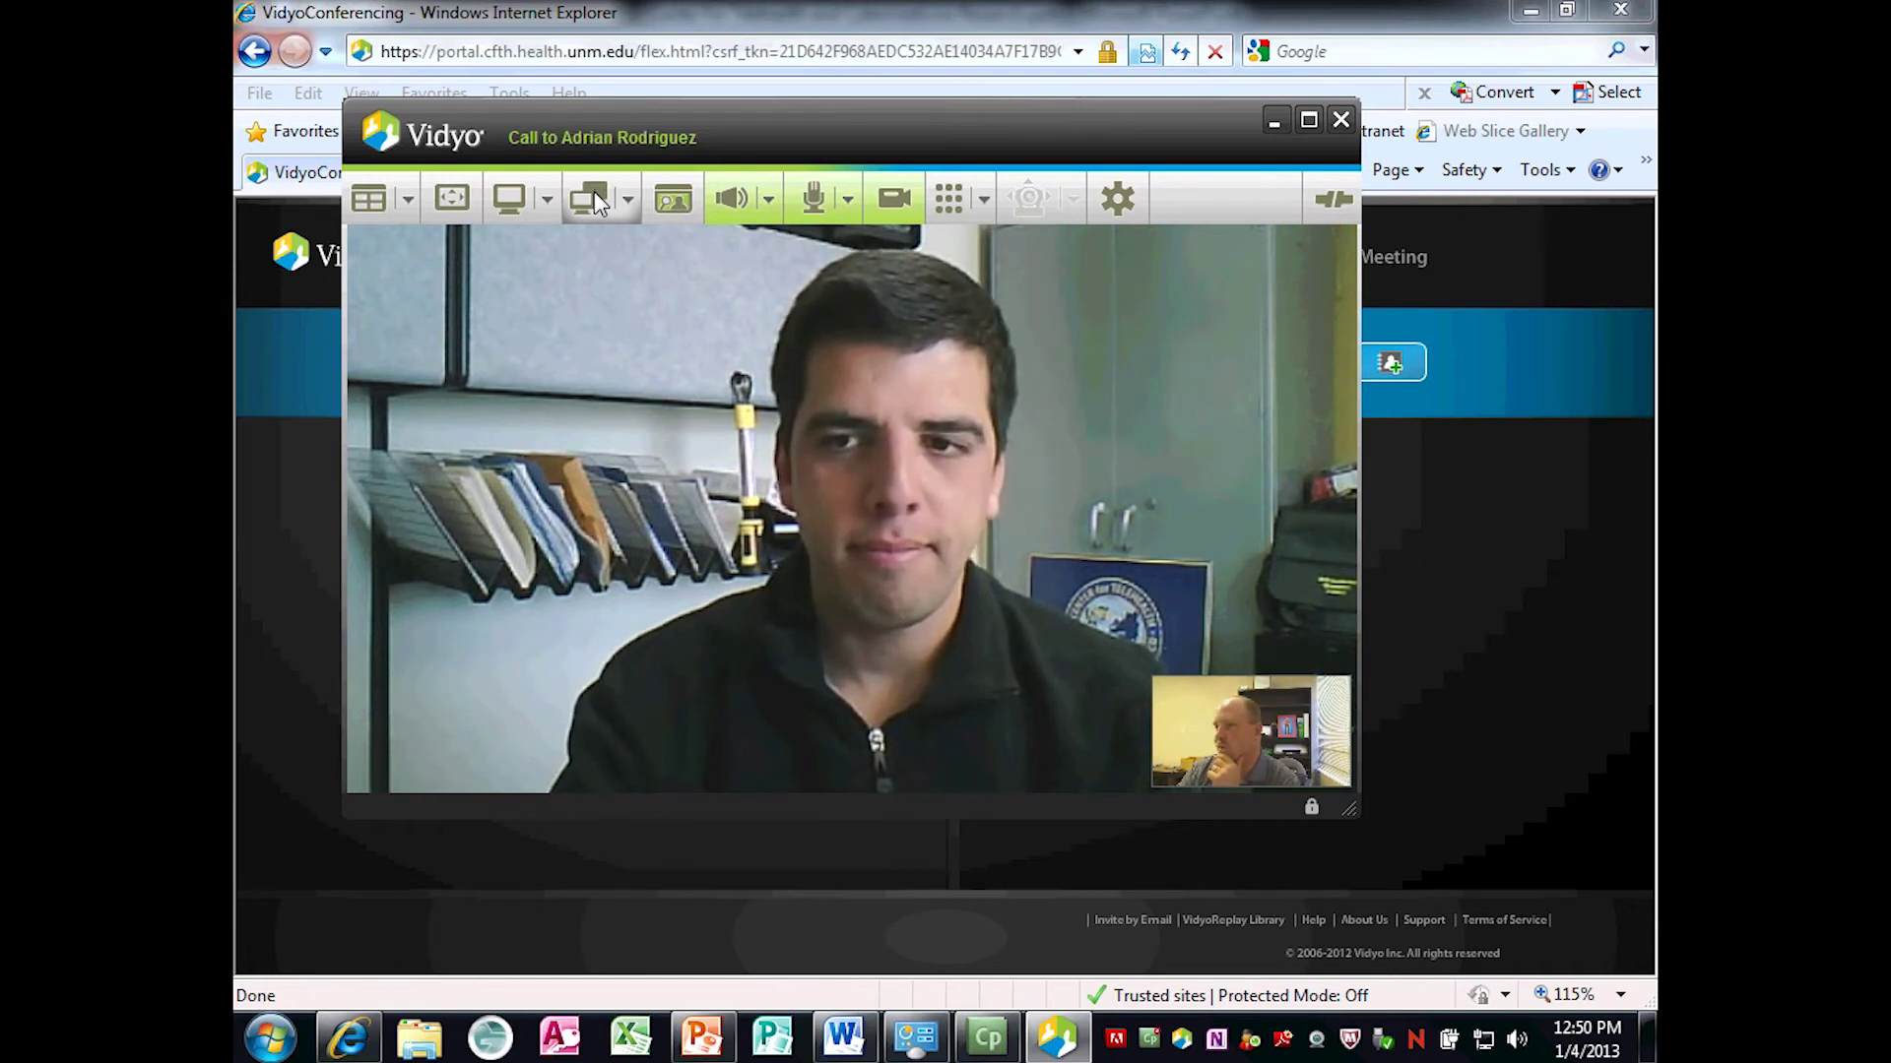
pyautogui.click(629, 199)
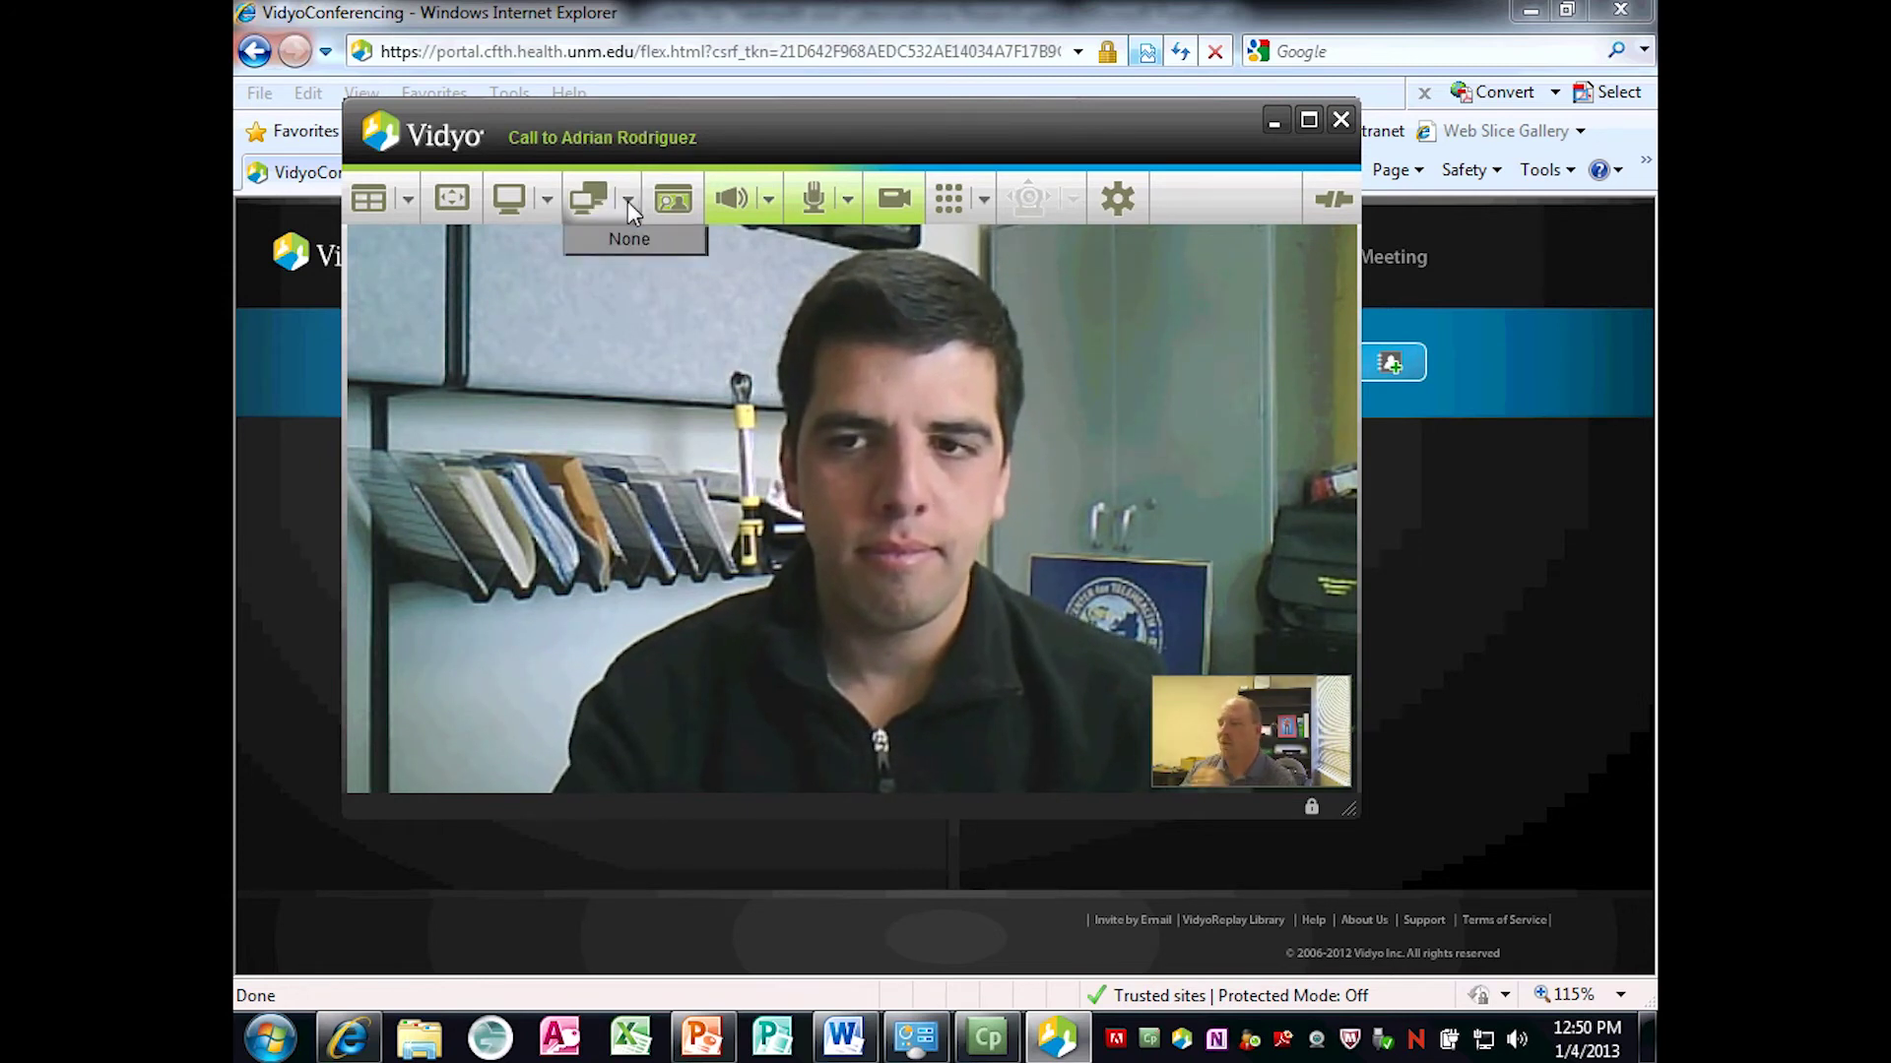
pyautogui.click(628, 201)
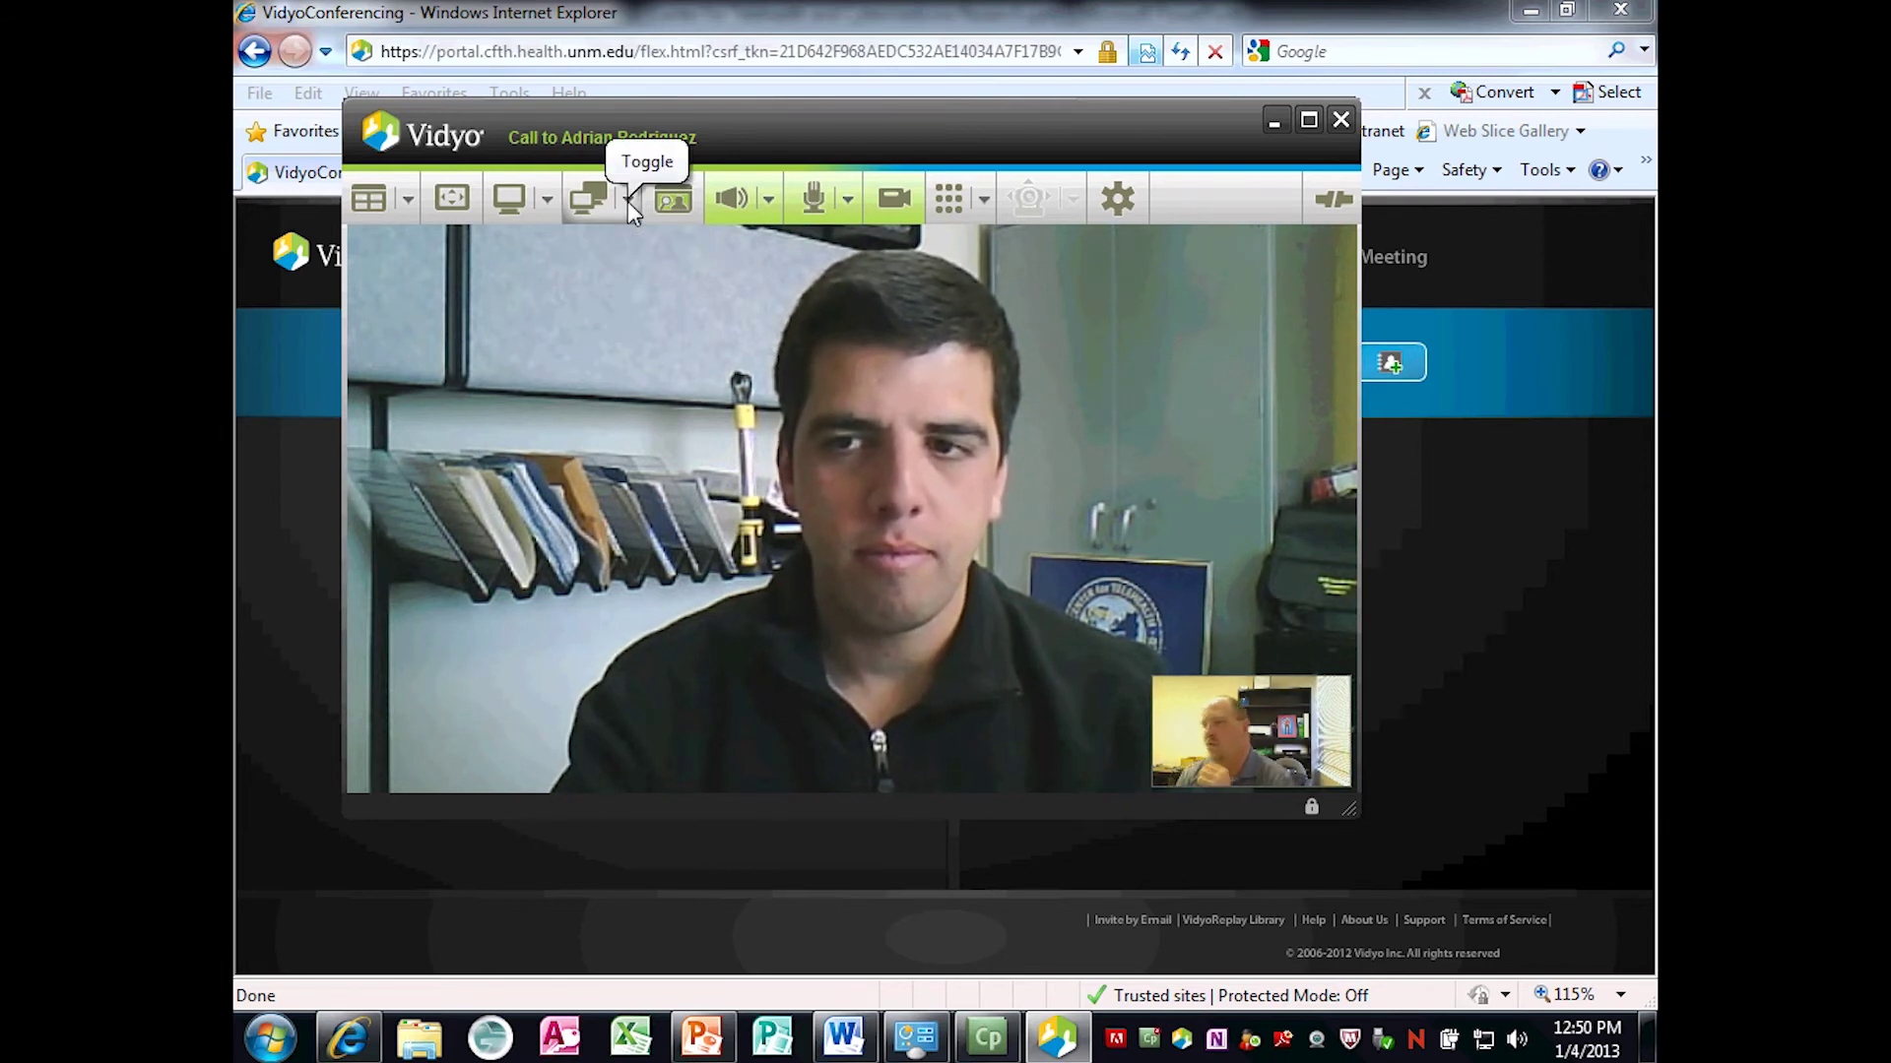
pyautogui.click(628, 201)
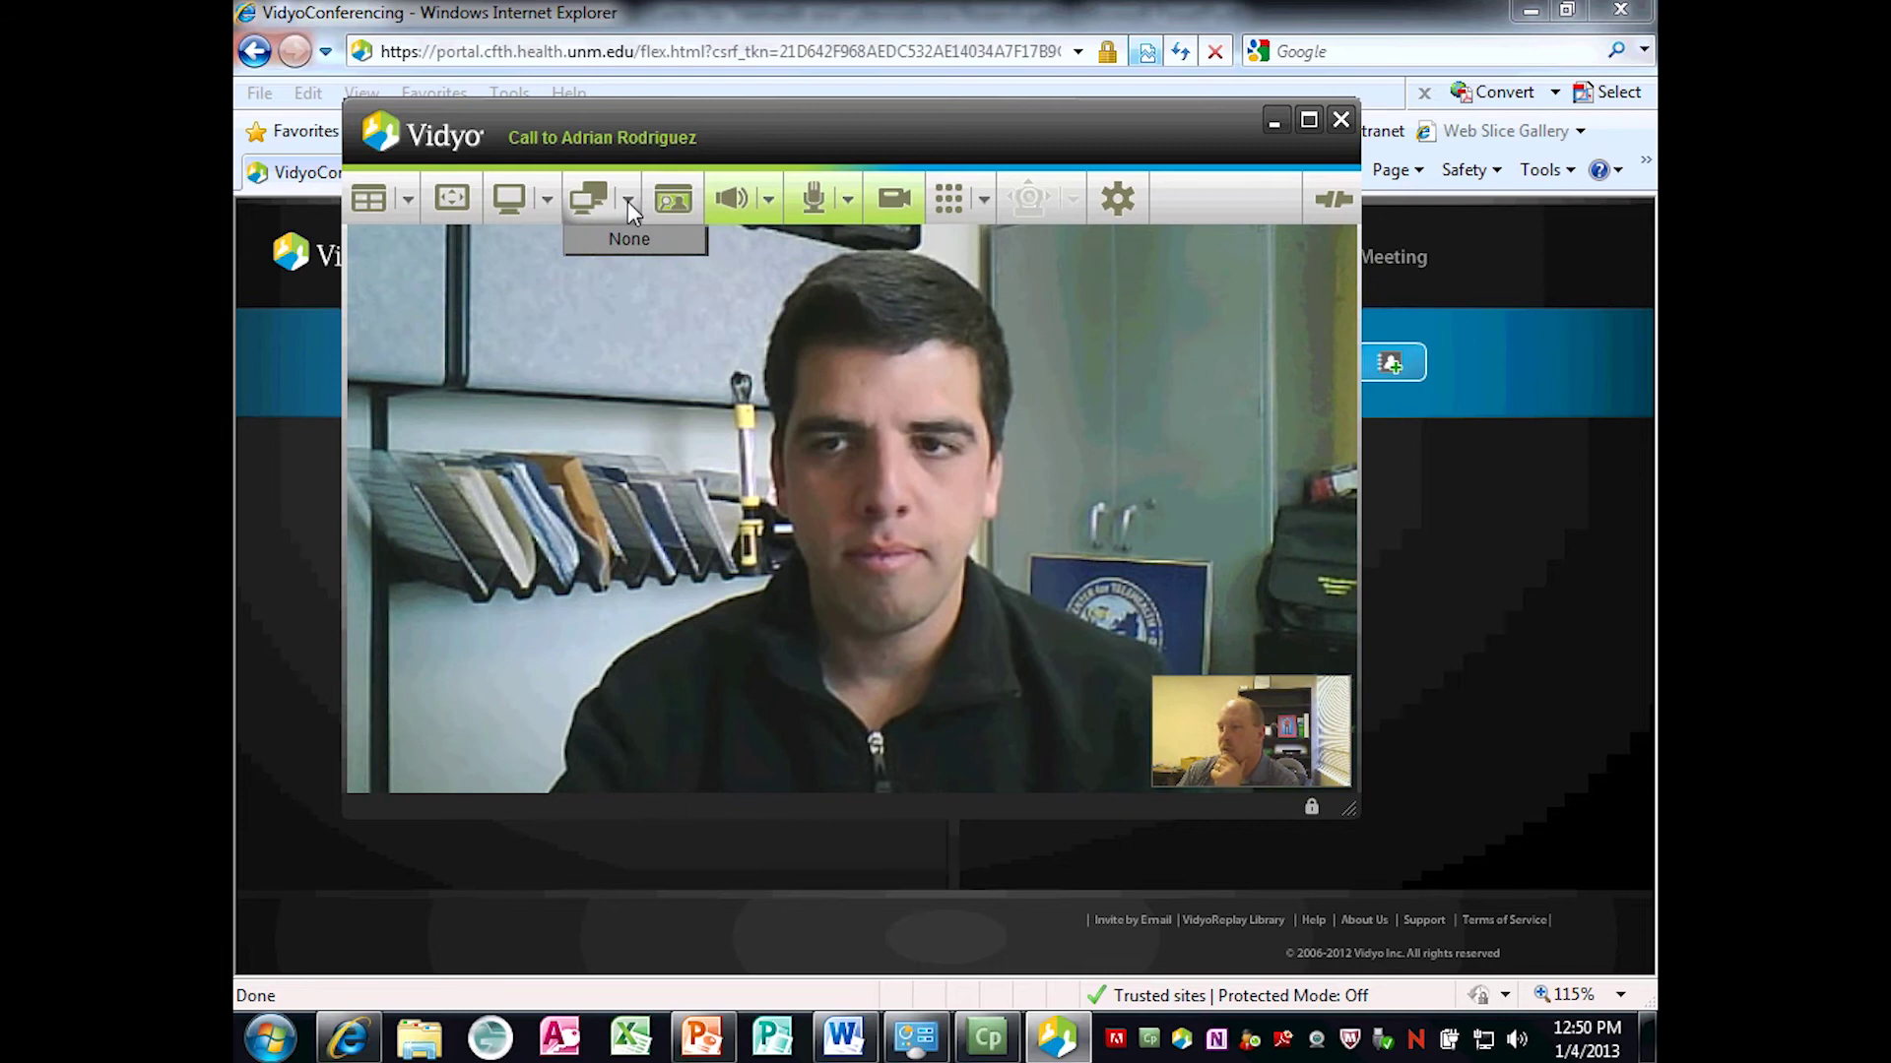
pyautogui.click(629, 201)
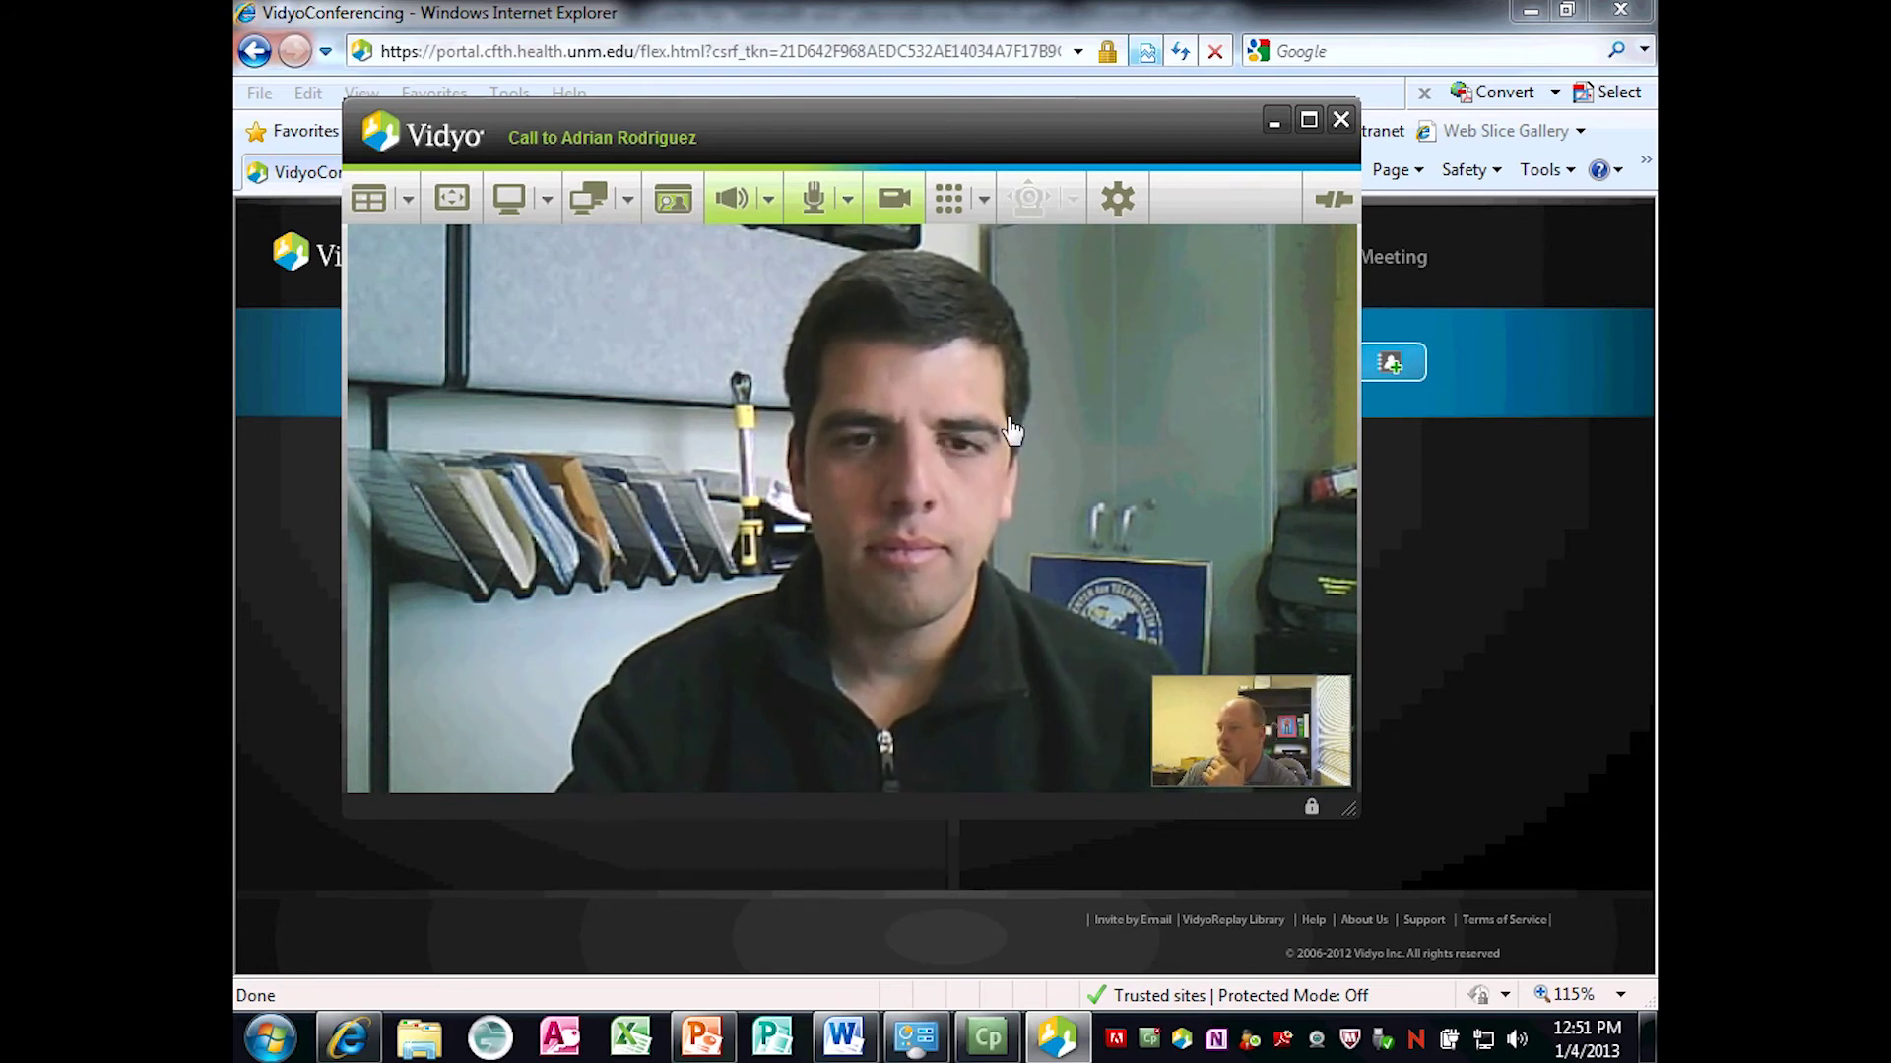
pyautogui.click(666, 209)
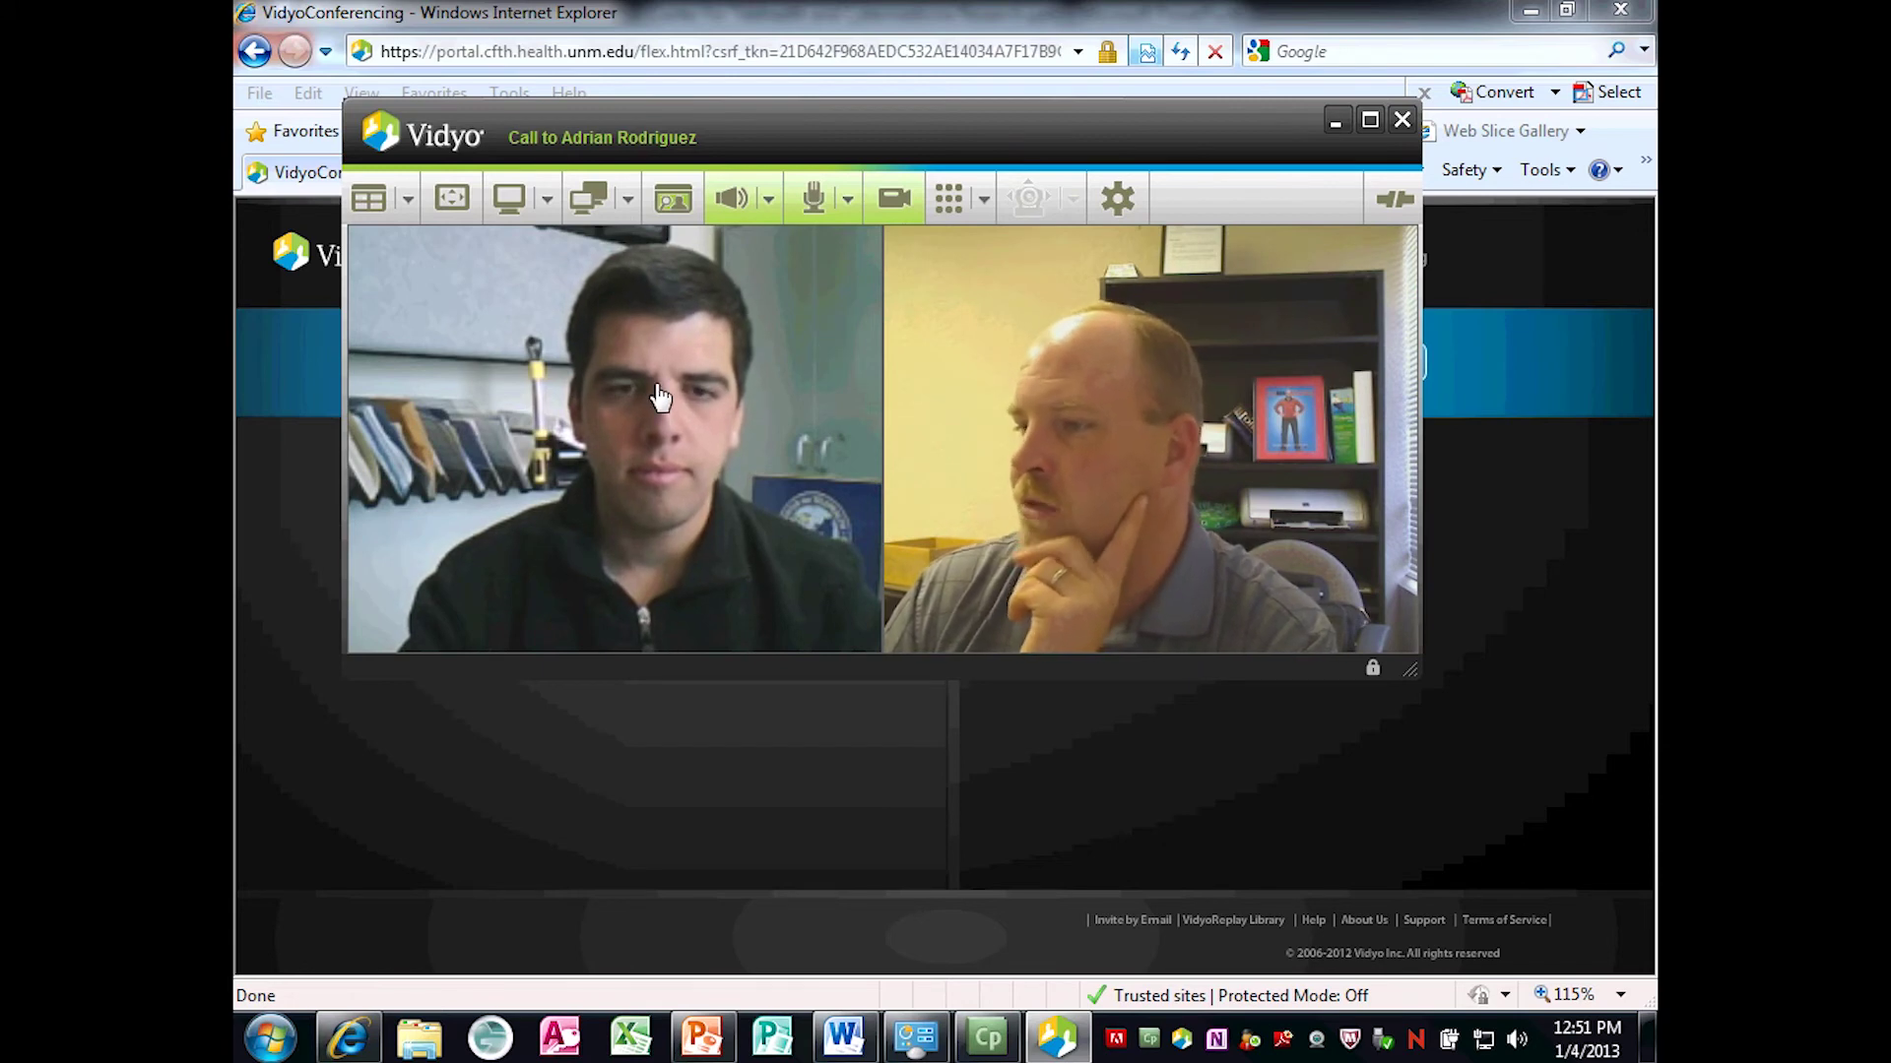
pyautogui.click(676, 205)
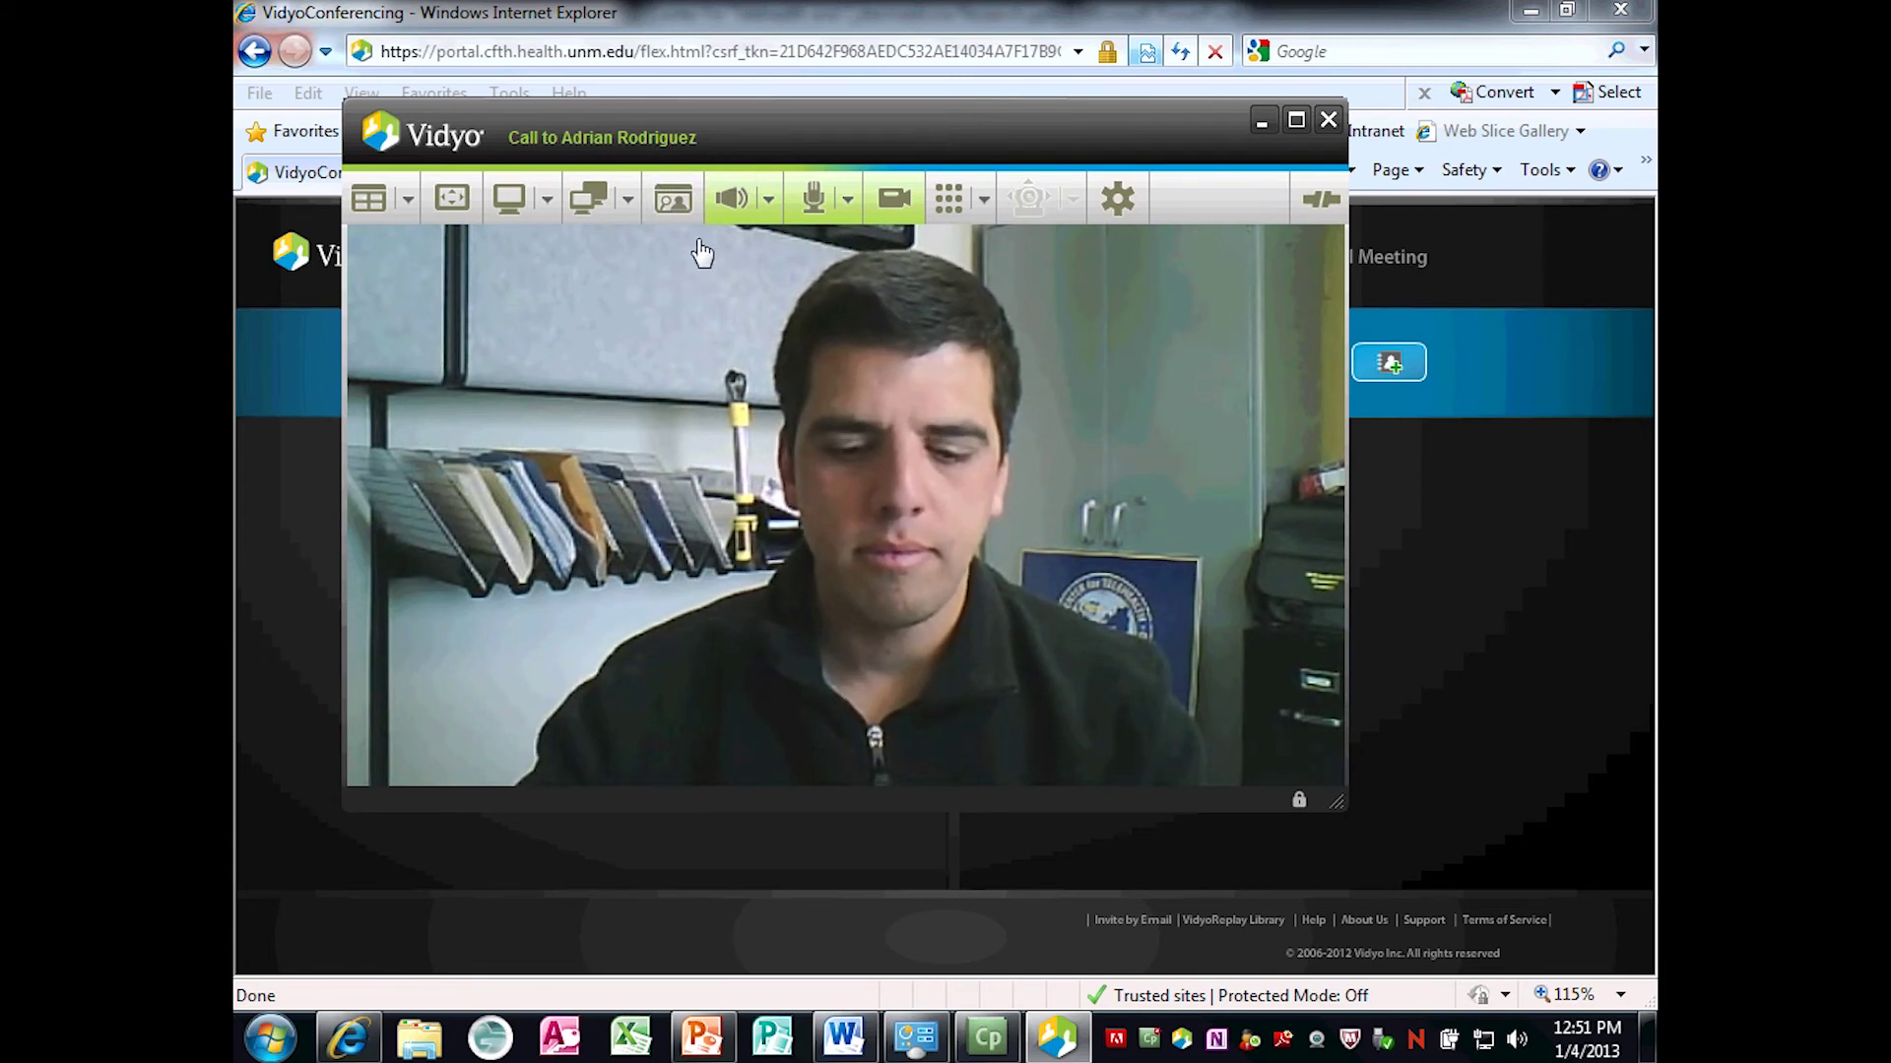
pyautogui.click(679, 197)
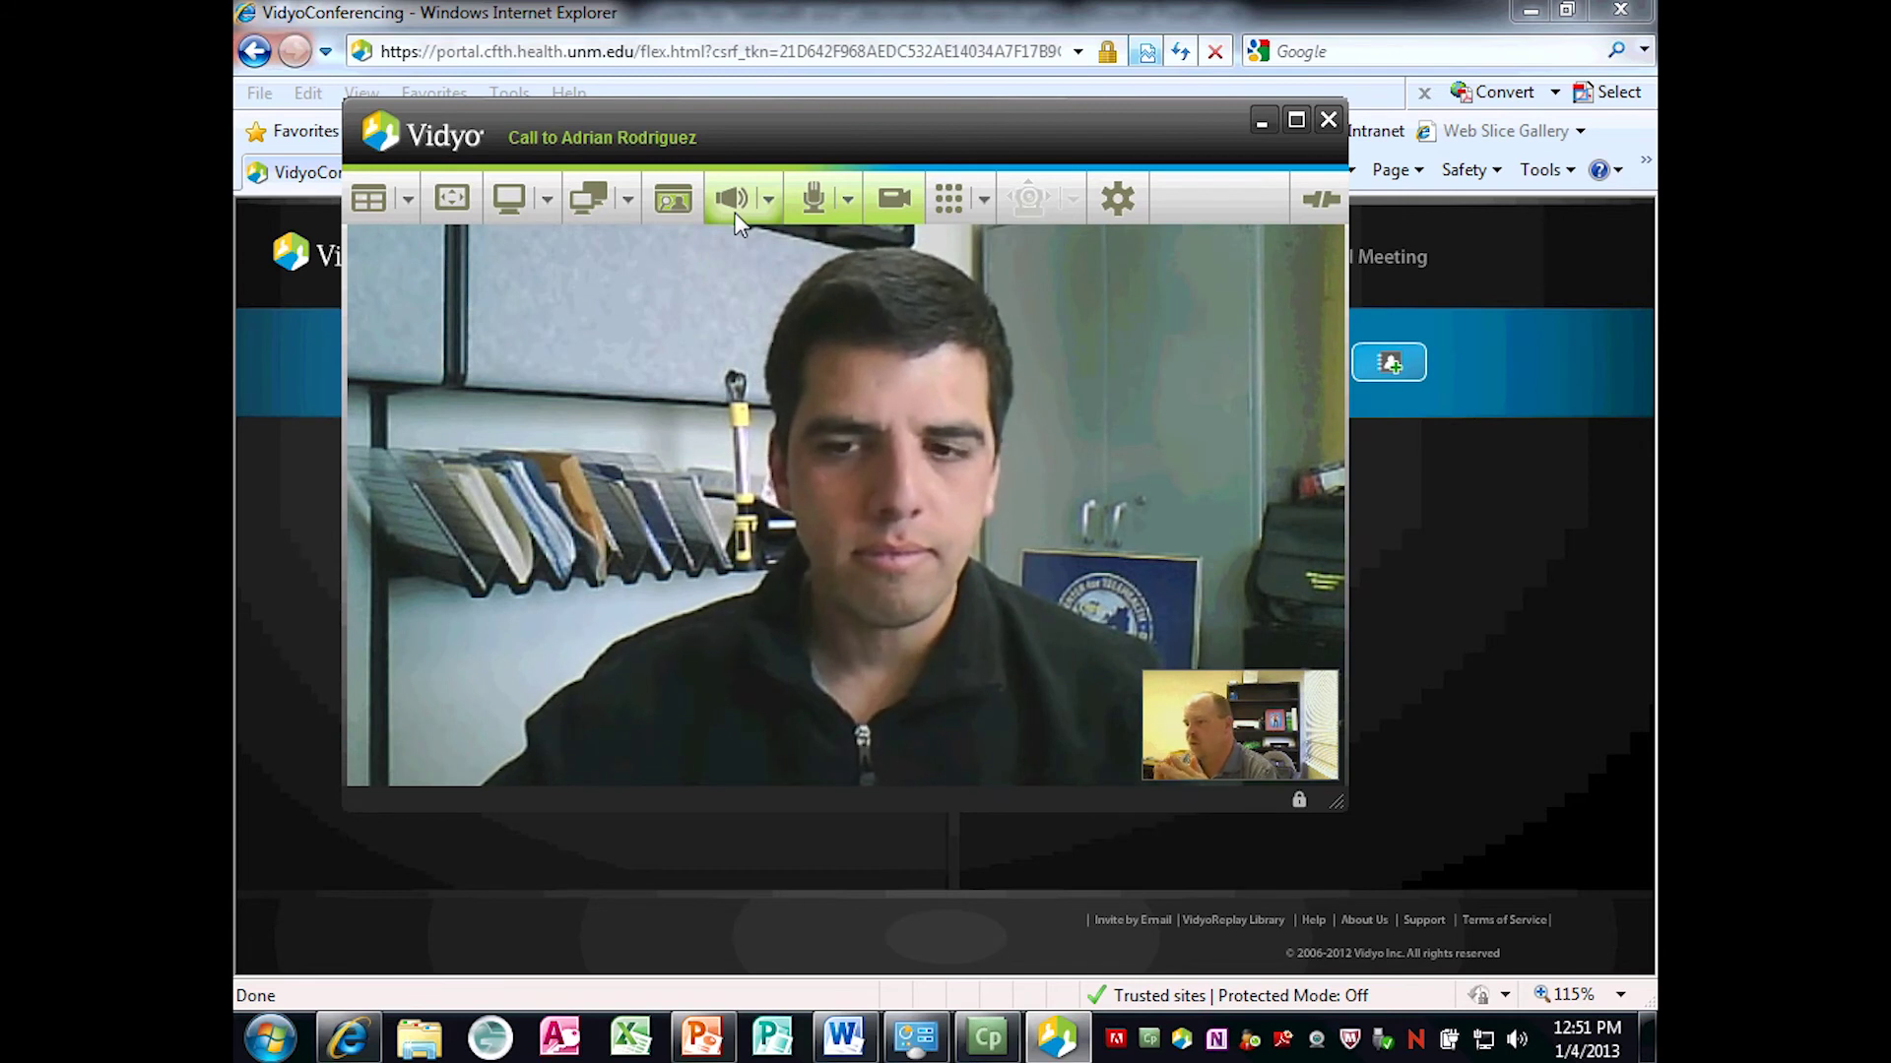
# Mute and unmute the speaker, then raise the speaker volume with its slider.
pyautogui.click(730, 209)
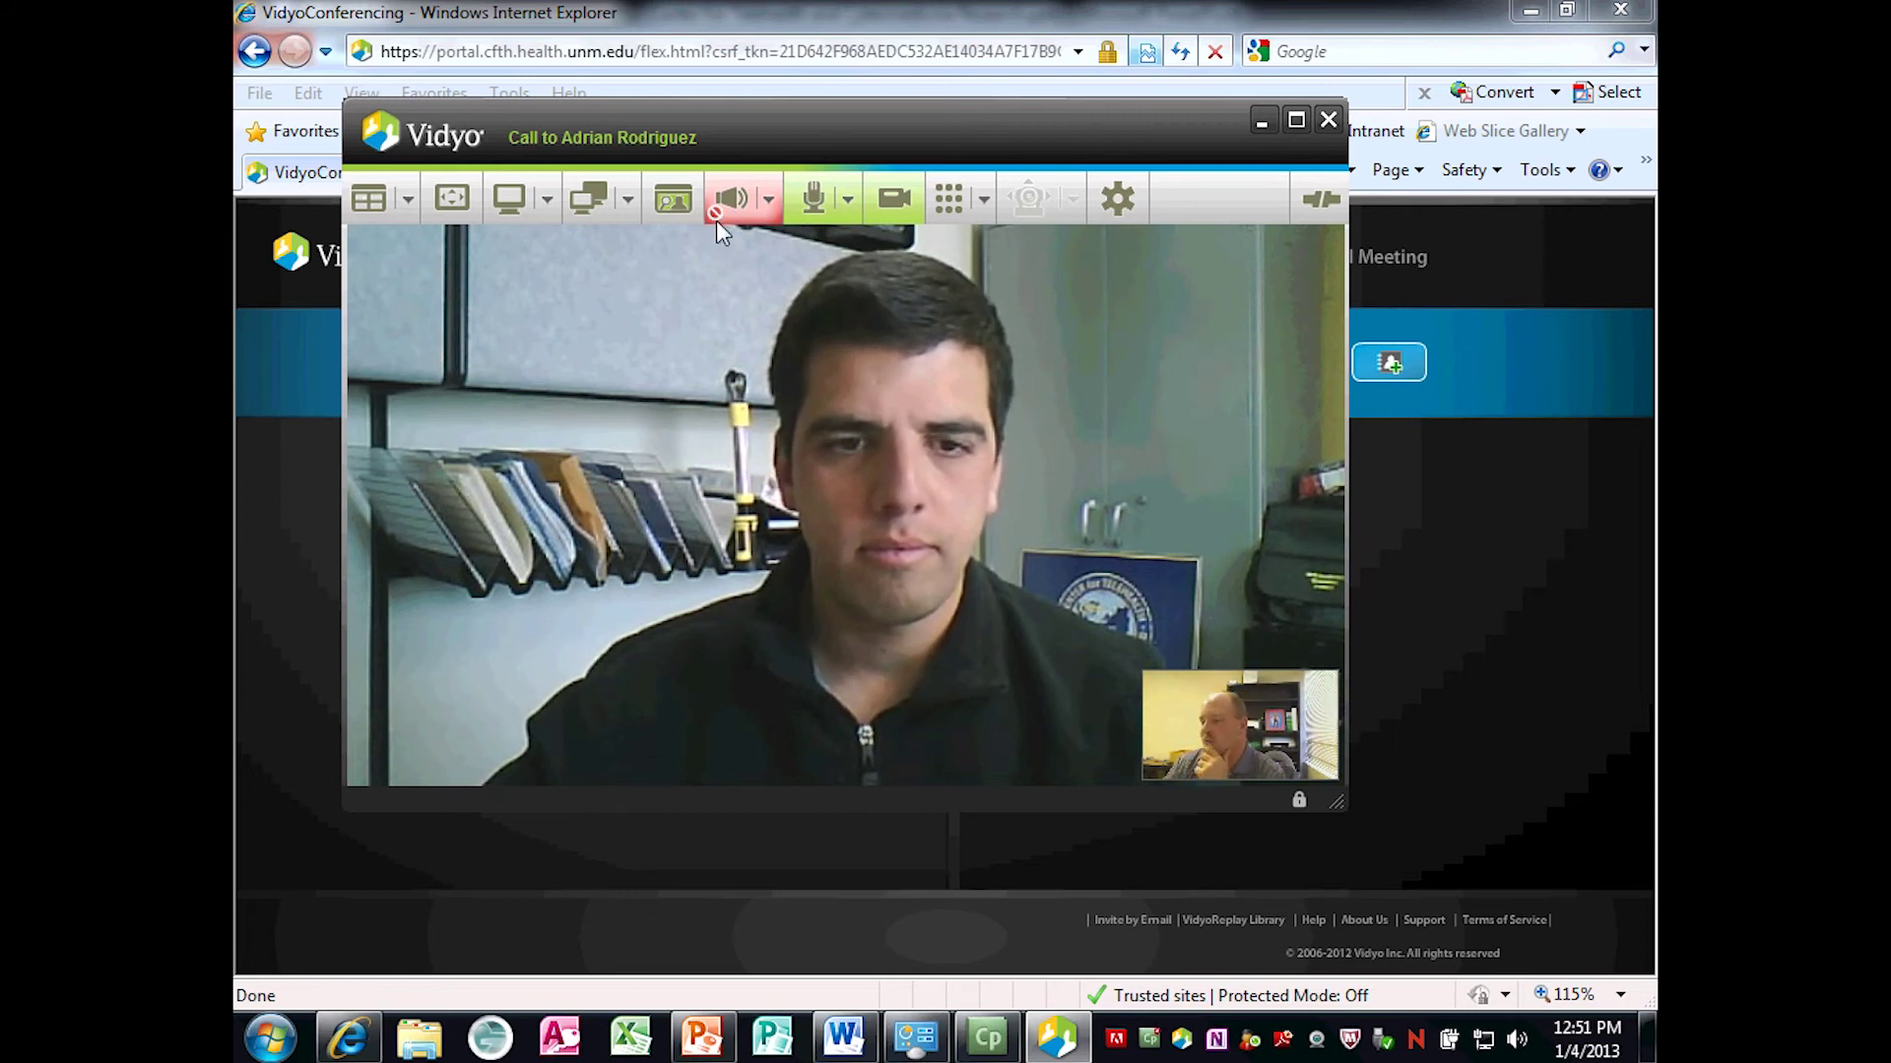
pyautogui.click(734, 205)
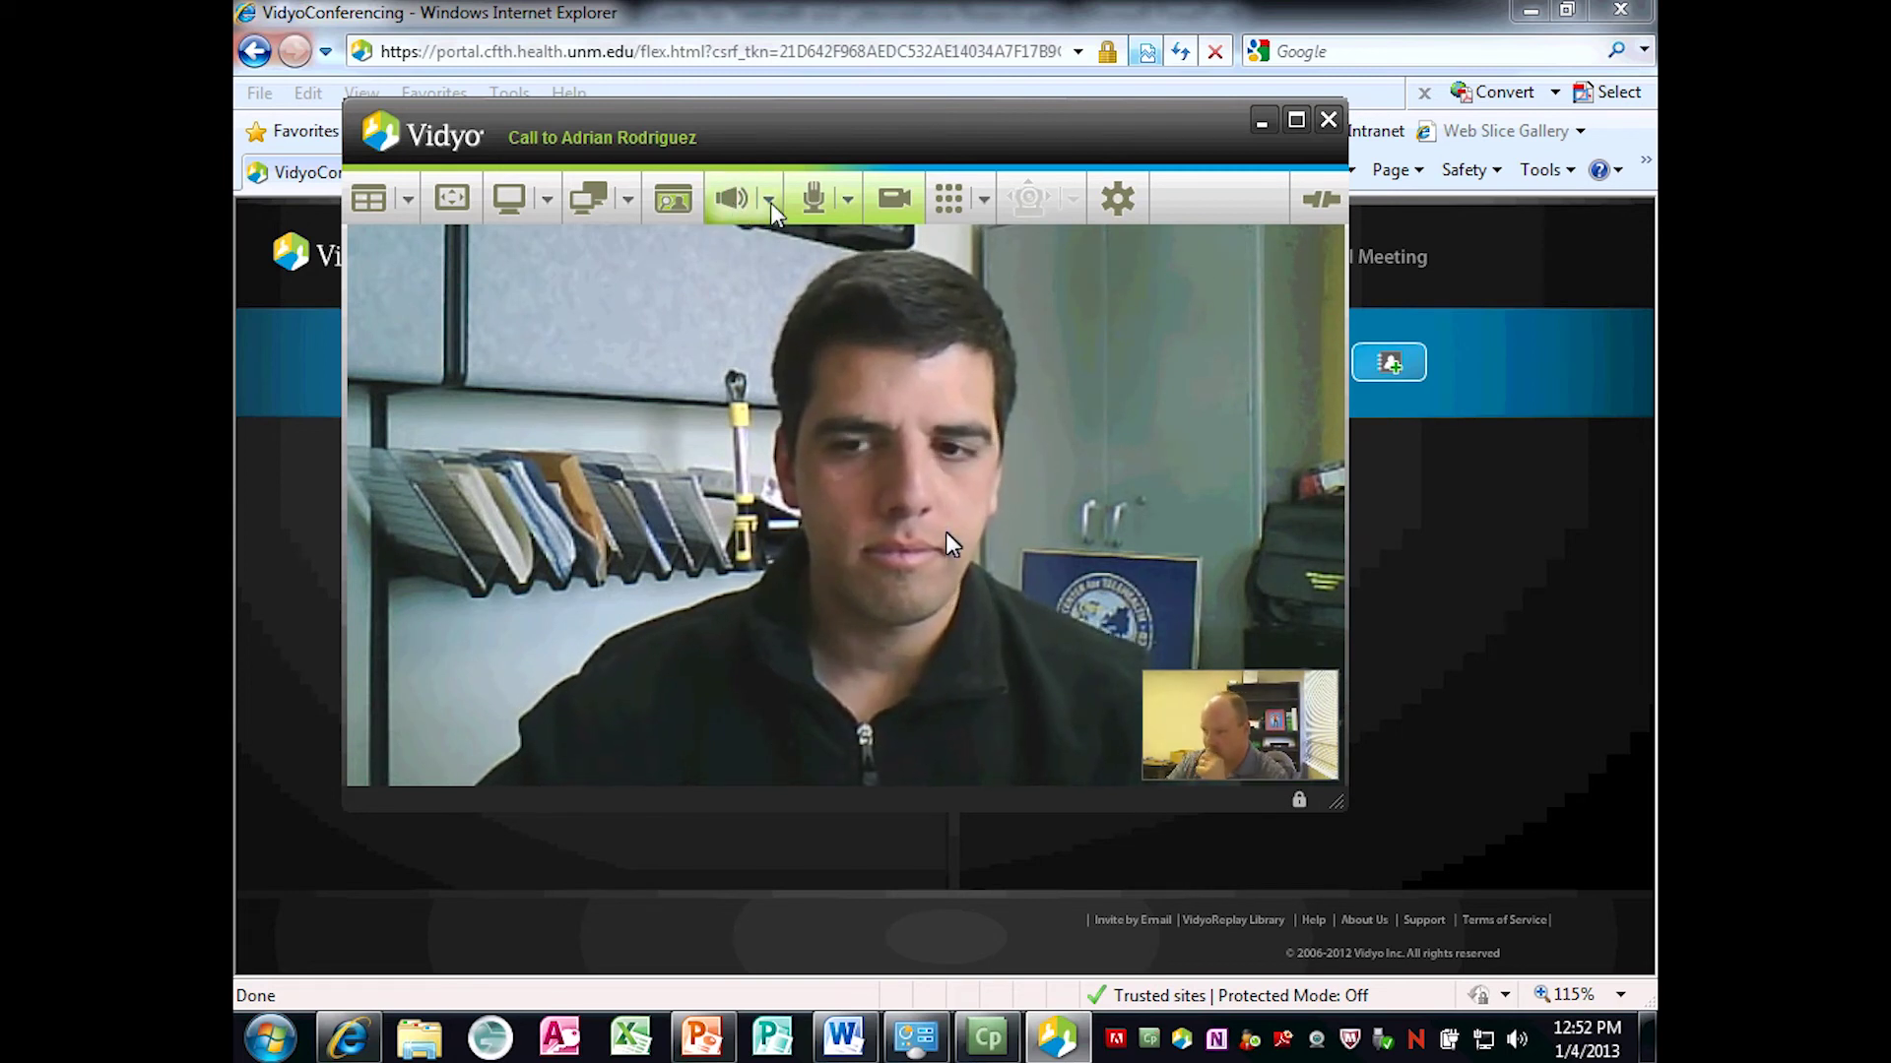
pyautogui.click(770, 200)
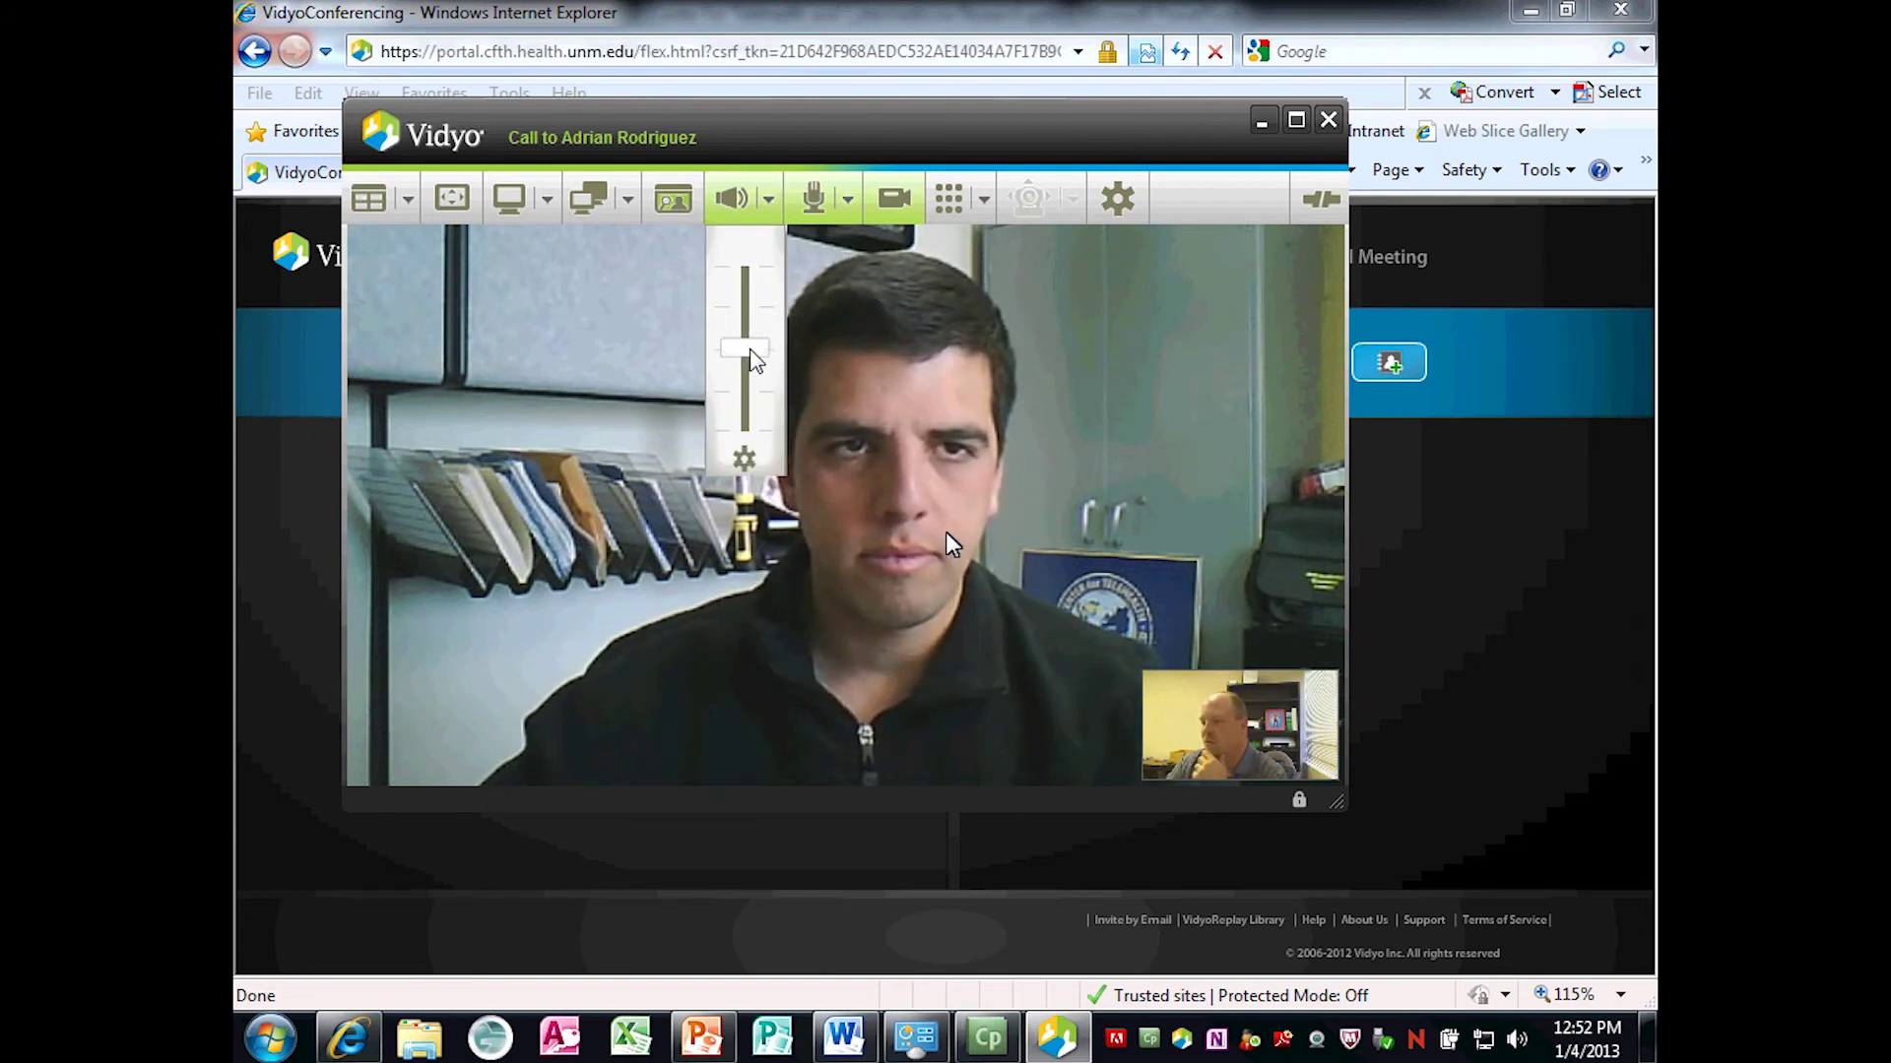
pyautogui.moveTo(754, 359); pyautogui.dragTo(747, 268)
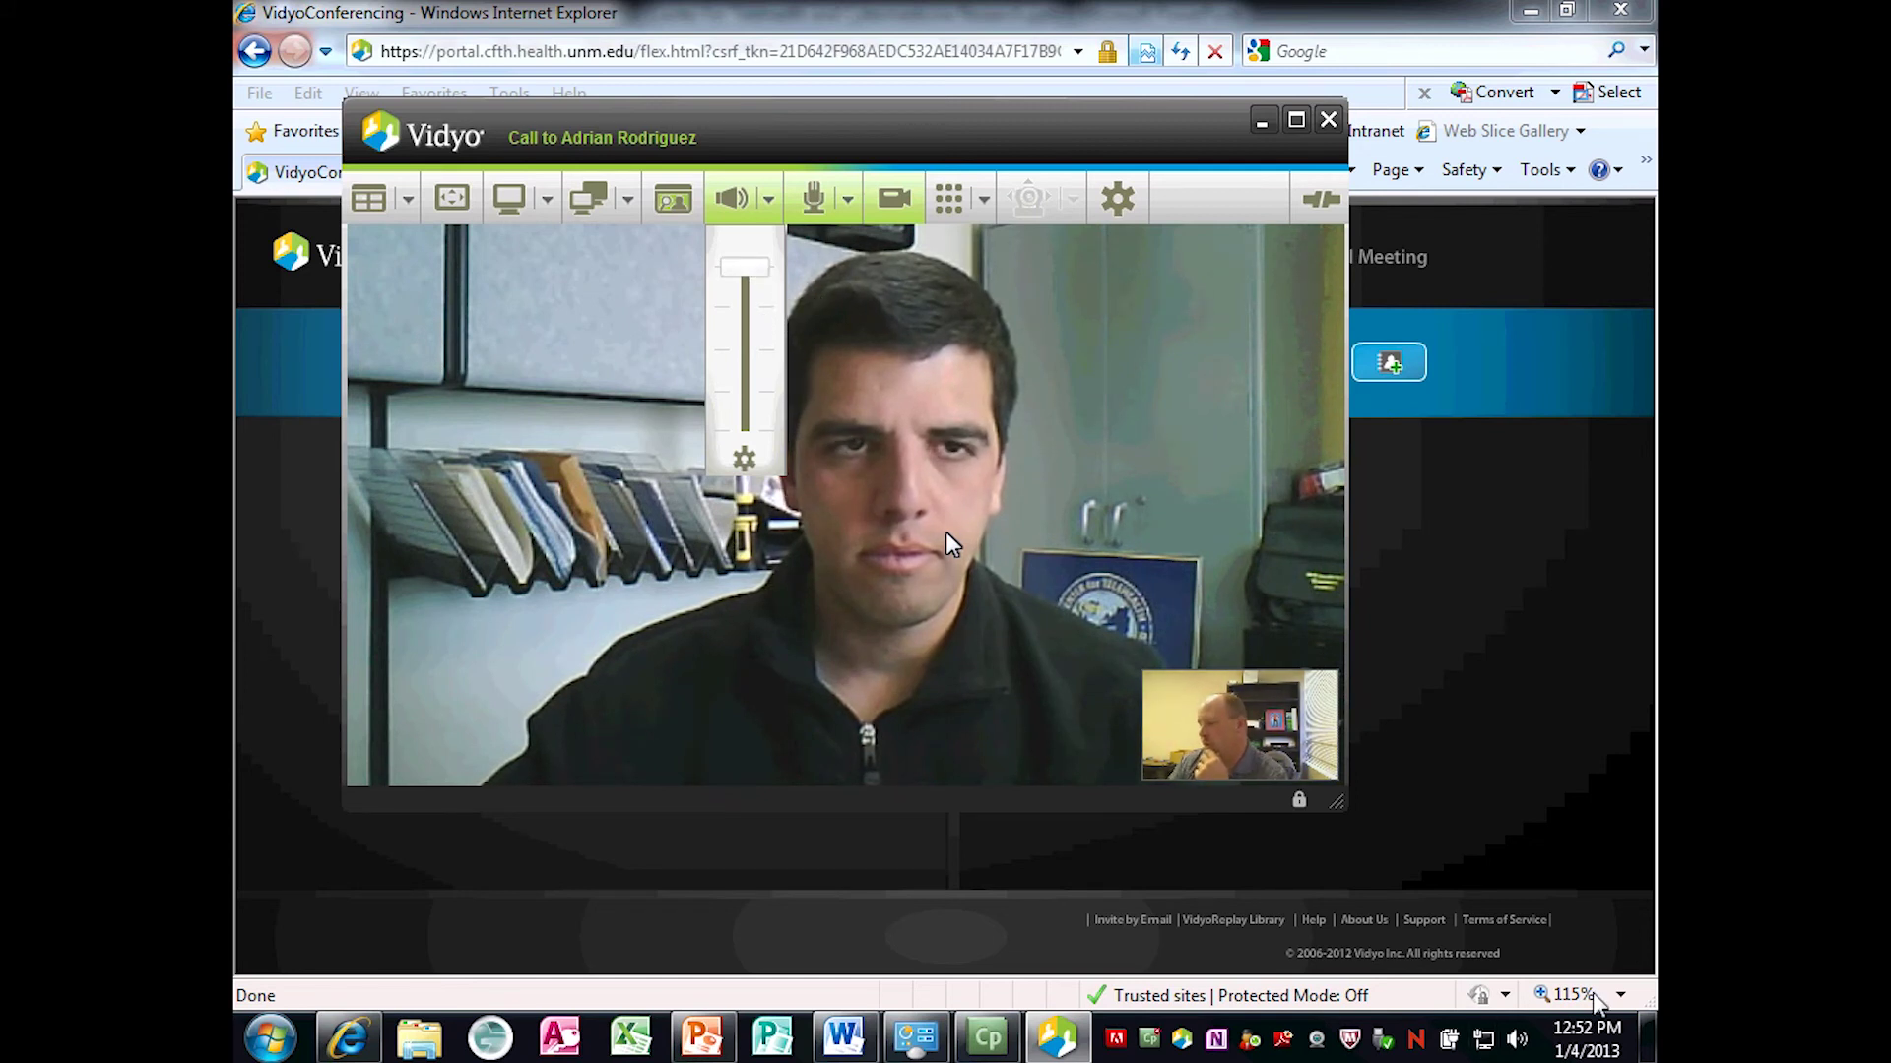
pyautogui.moveTo(1514, 1038)
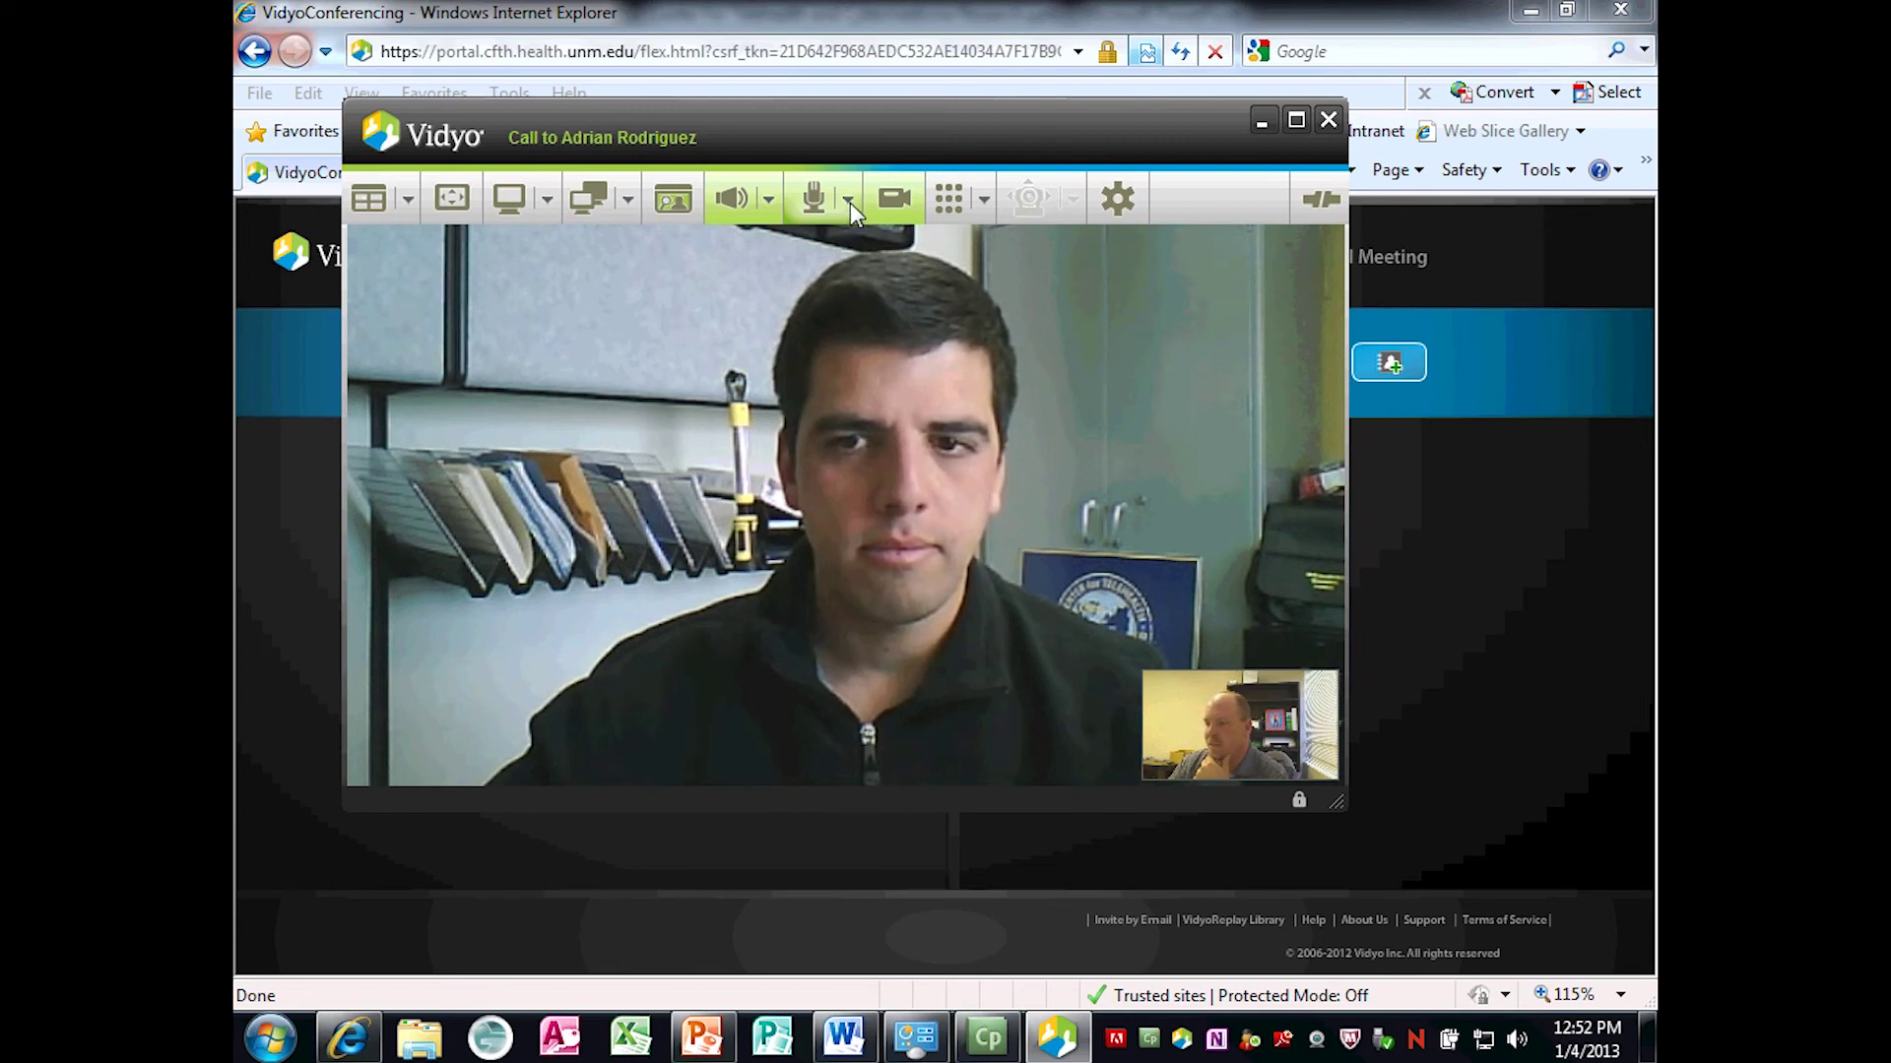
# Raise the microphone level near maximum, then turn camera privacy on and back off.
pyautogui.click(849, 203)
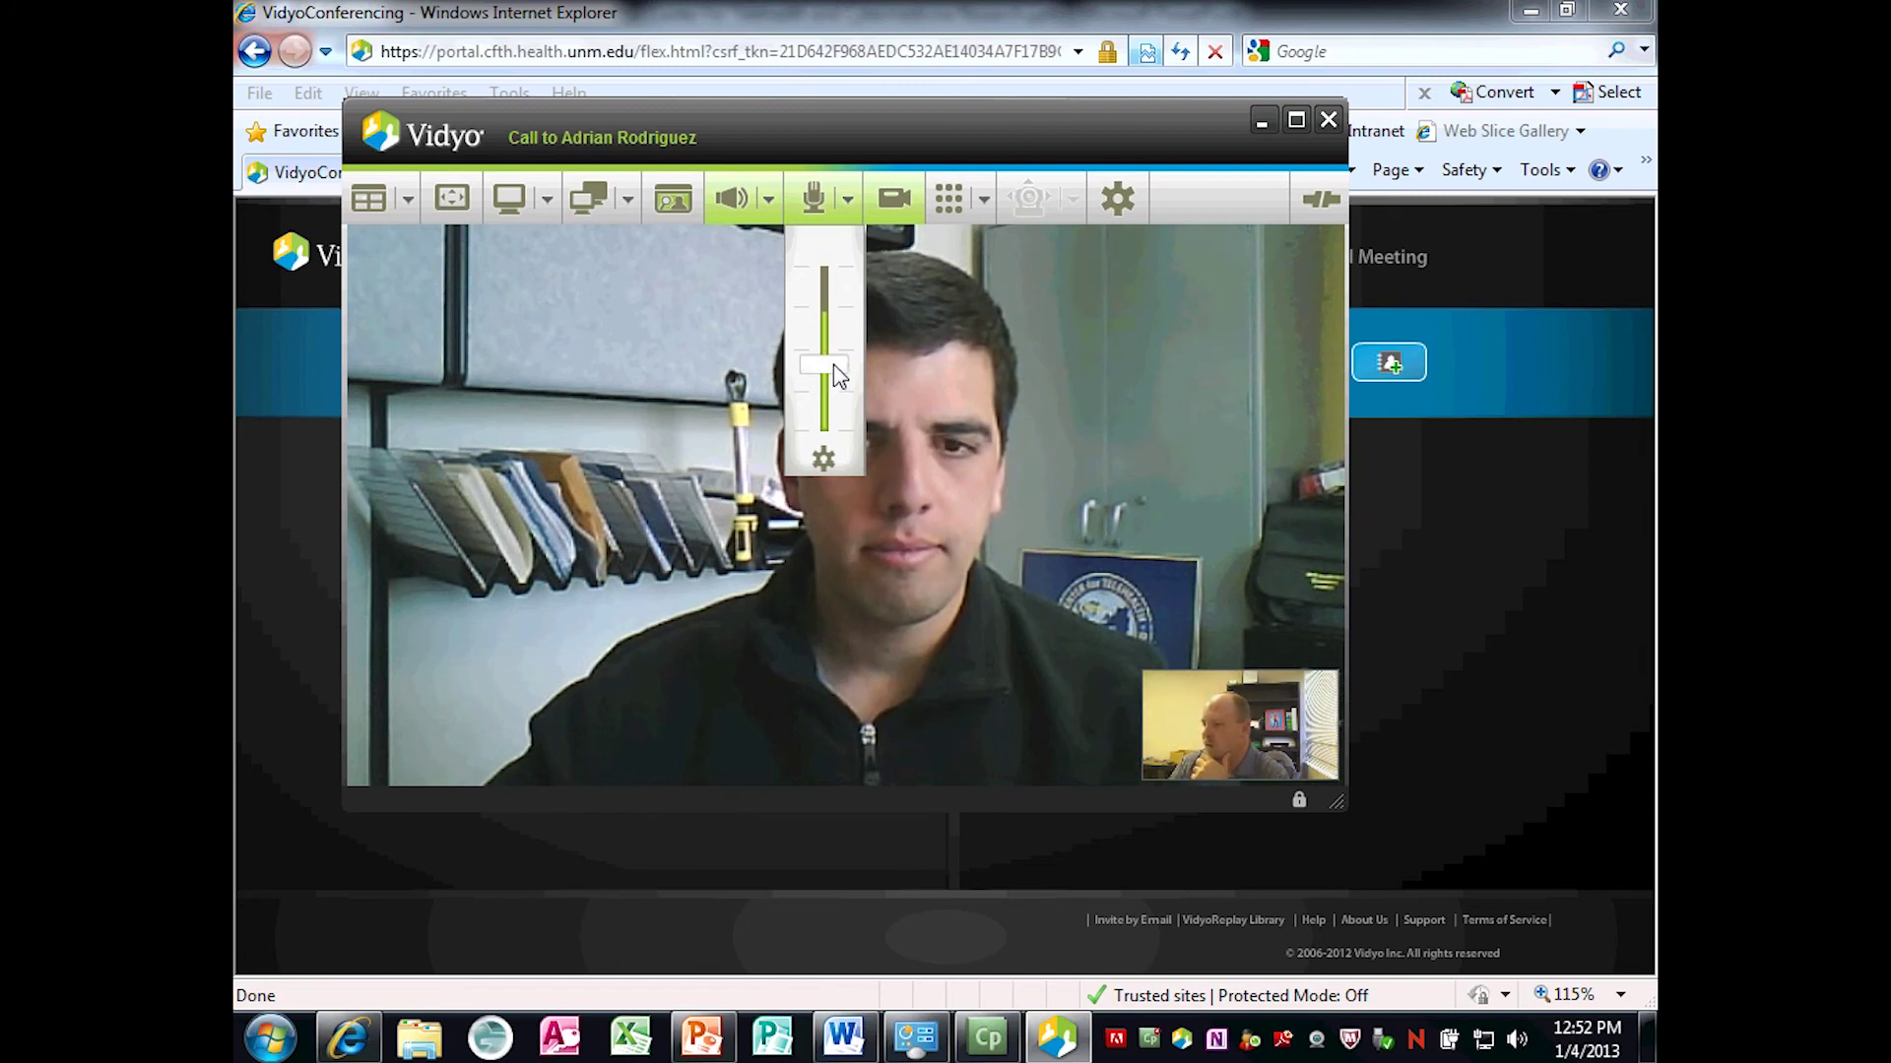
pyautogui.moveTo(836, 375); pyautogui.dragTo(830, 288)
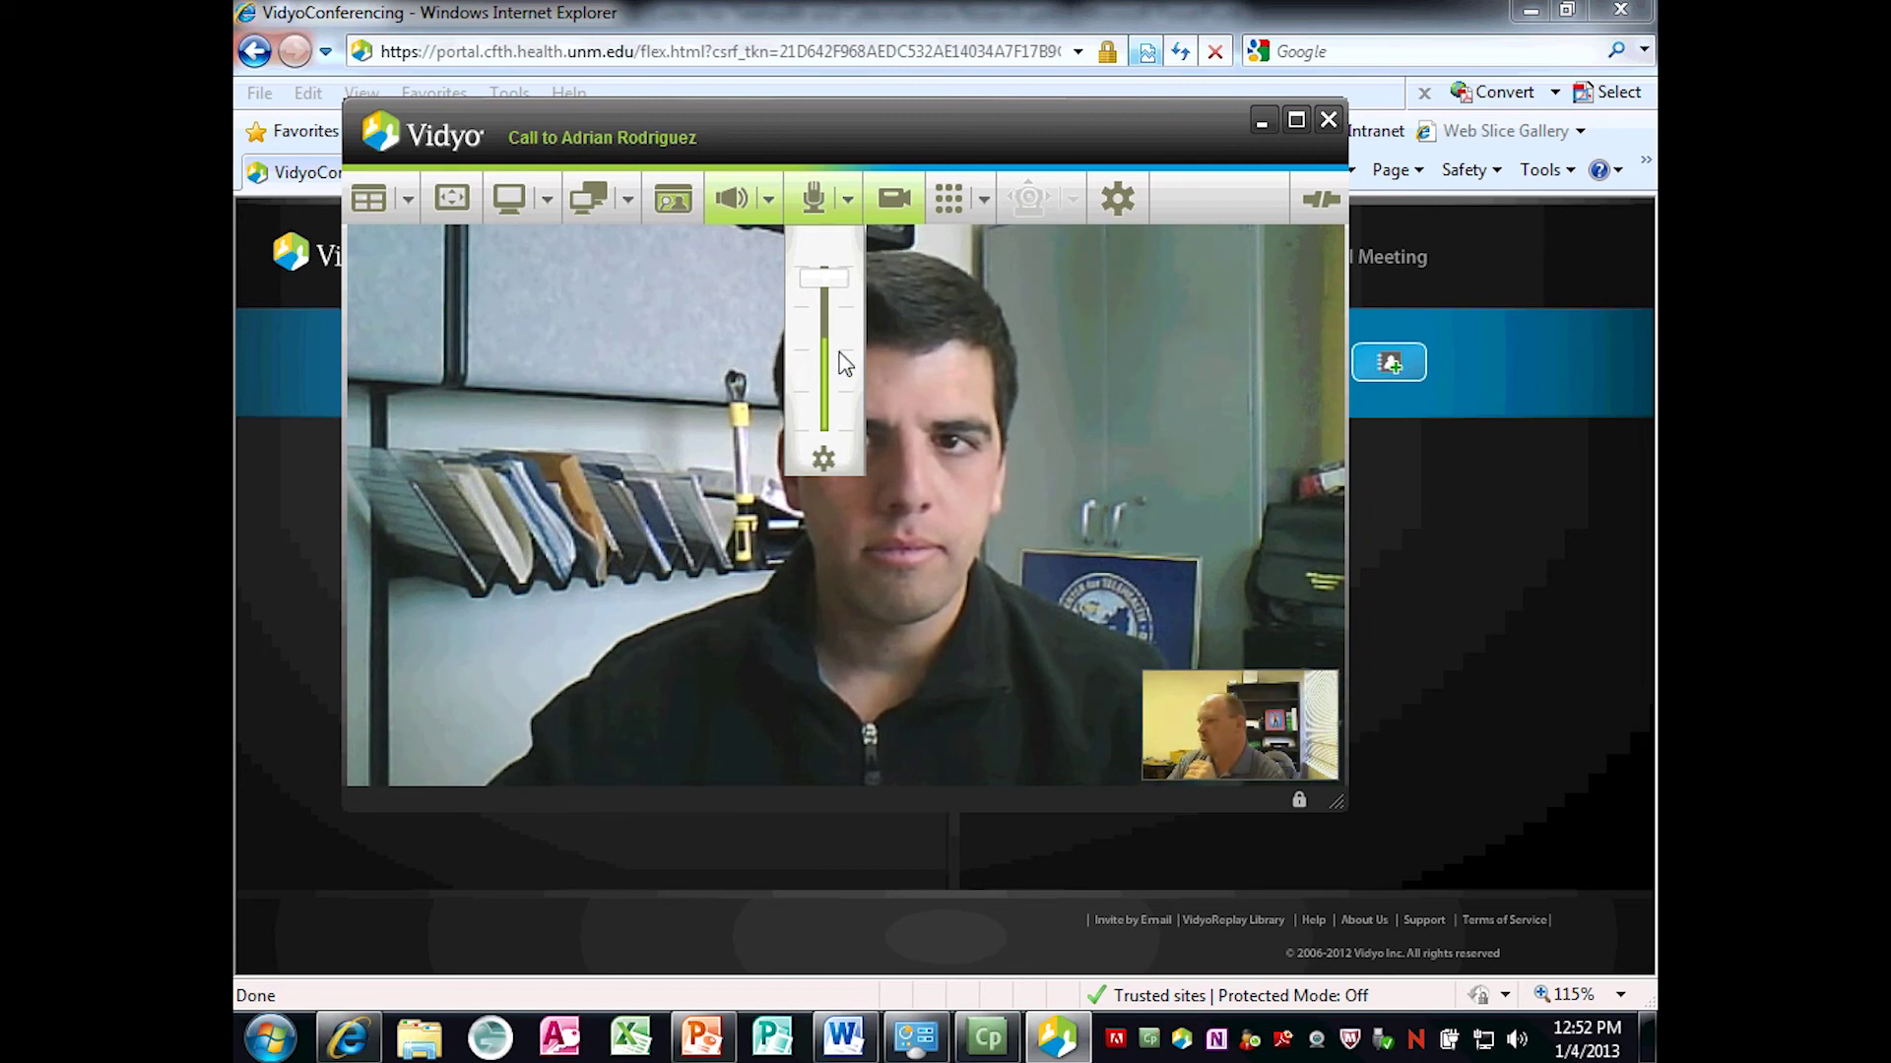
pyautogui.click(895, 212)
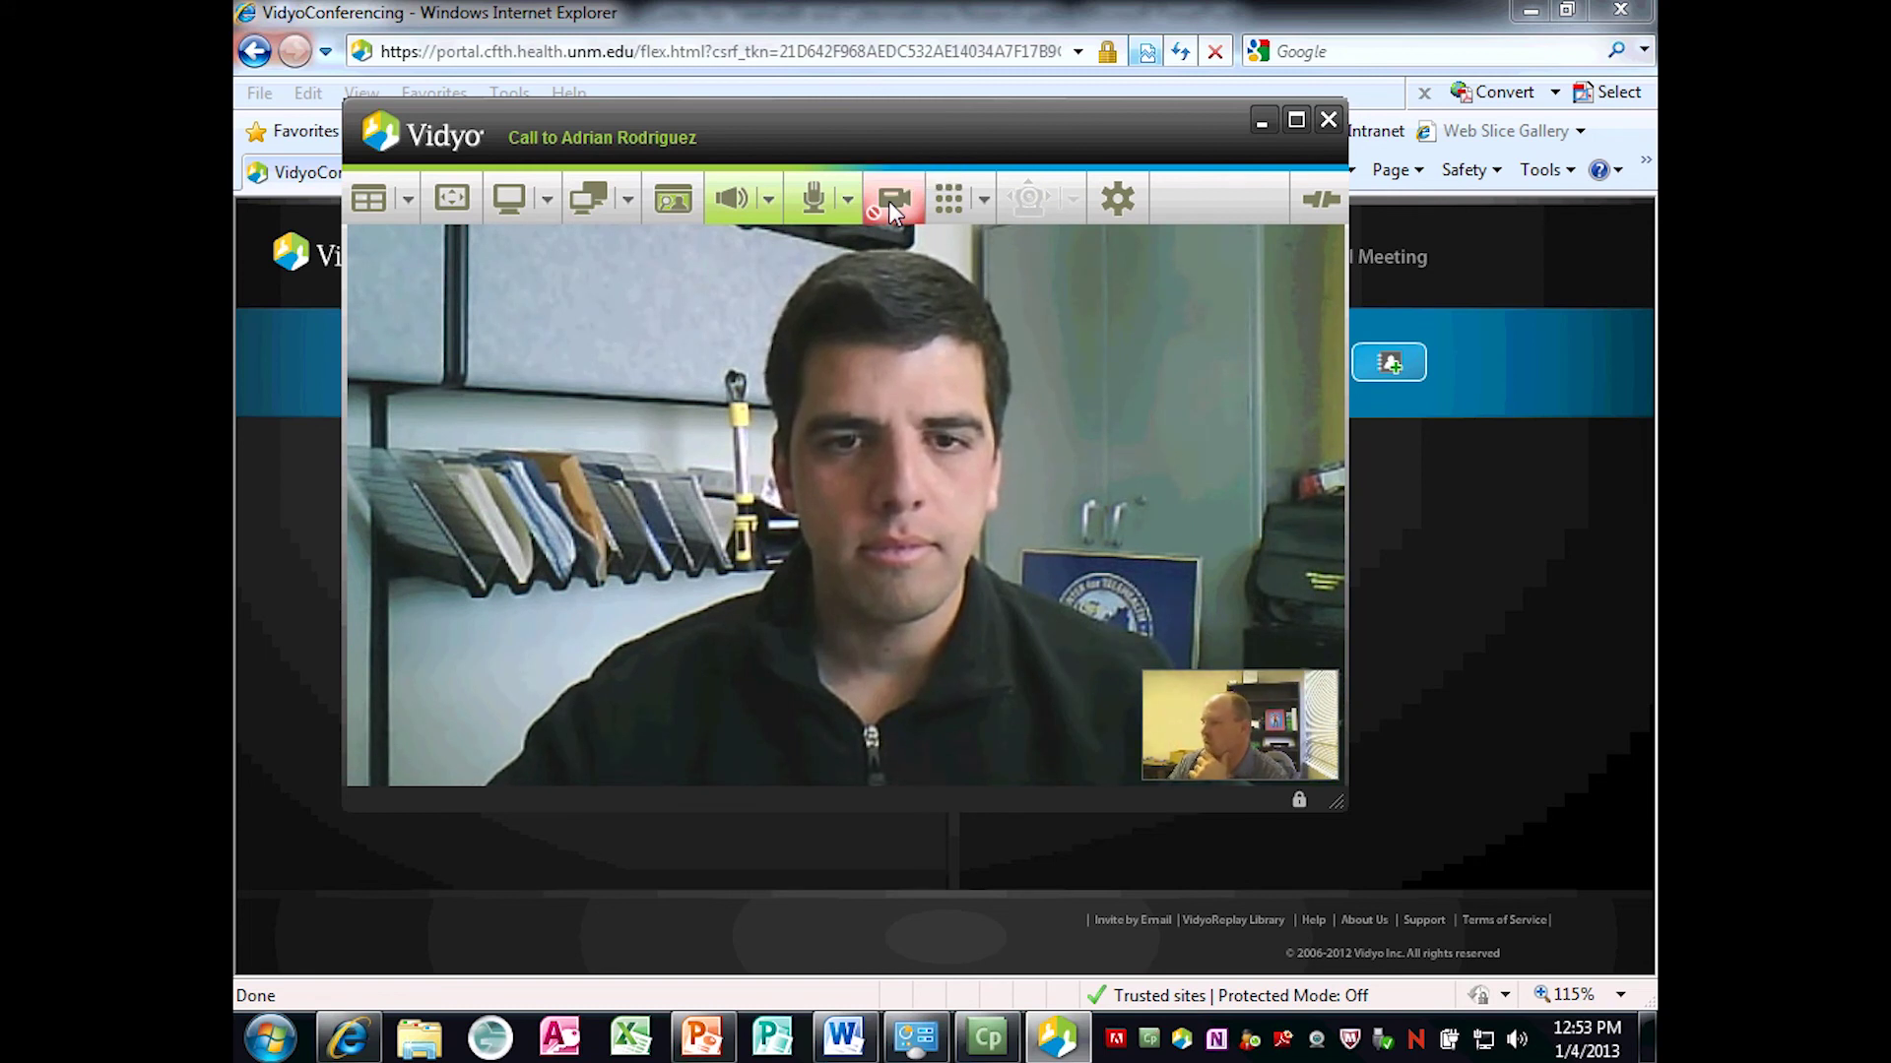
pyautogui.click(888, 201)
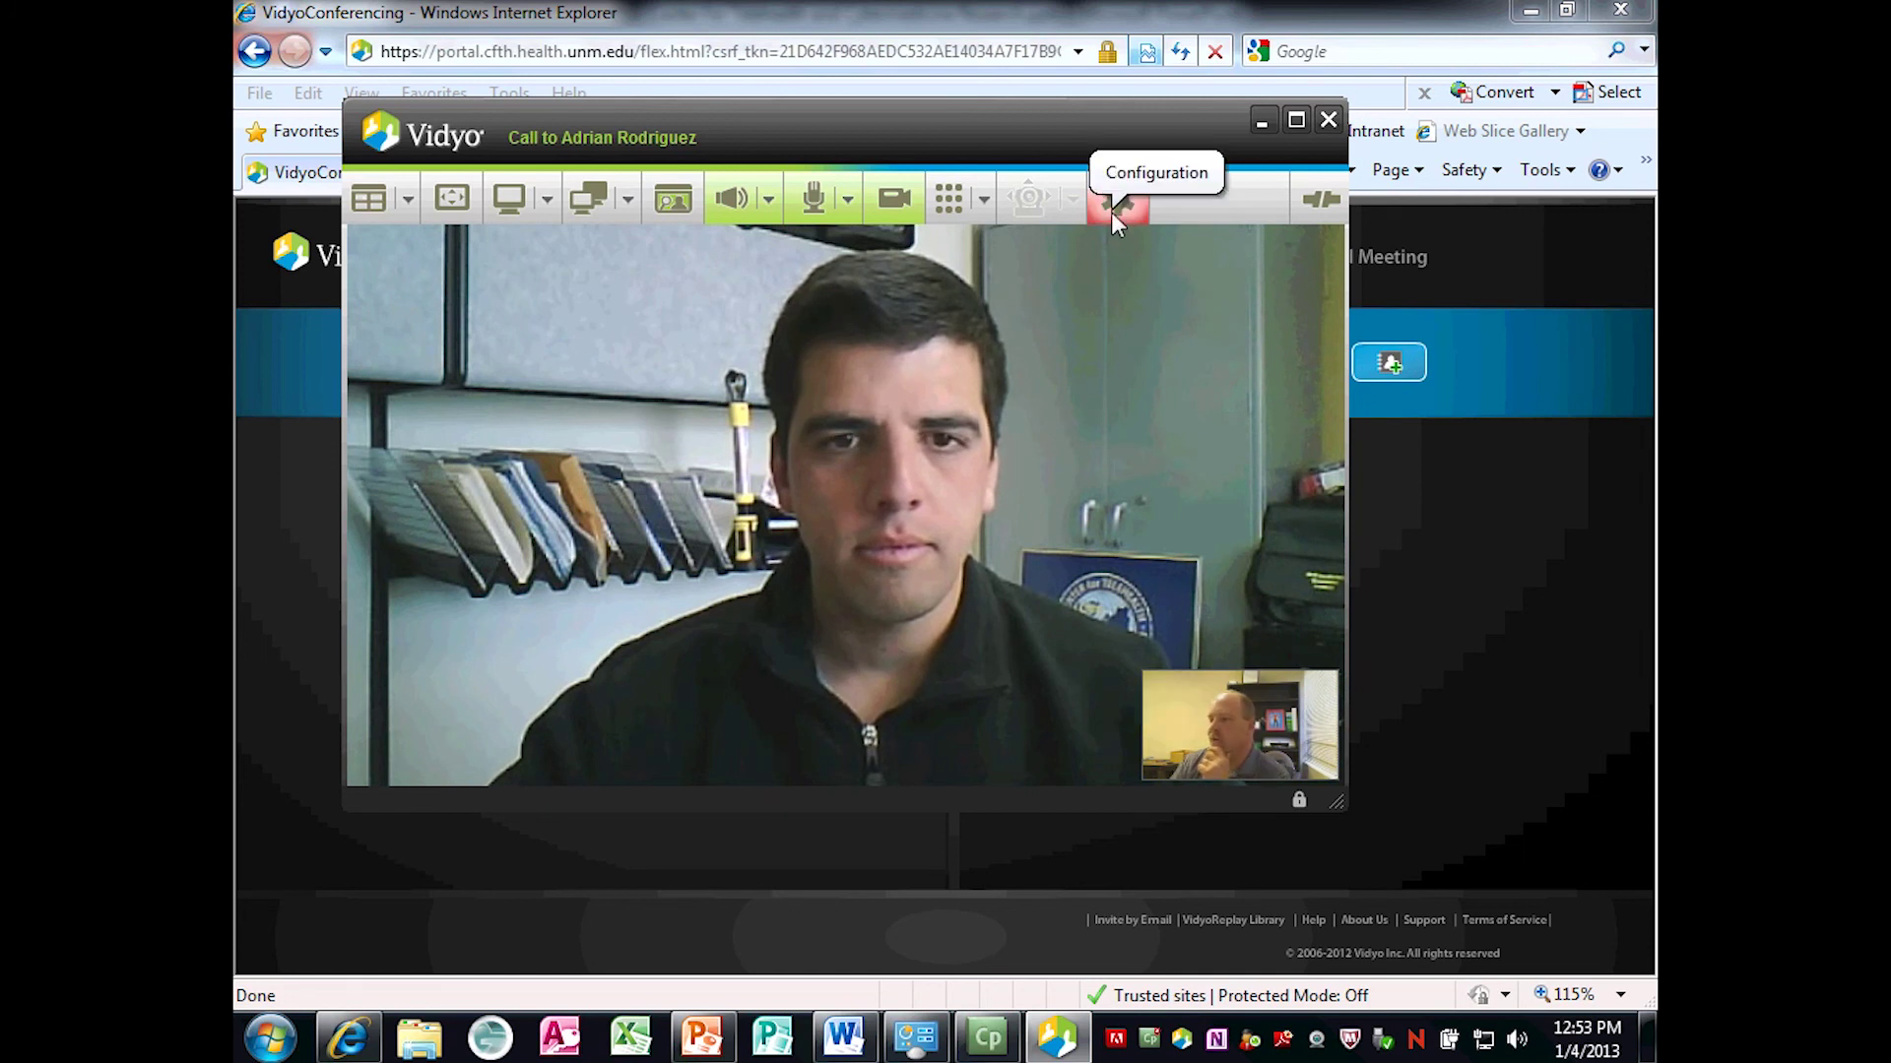
pyautogui.click(1114, 211)
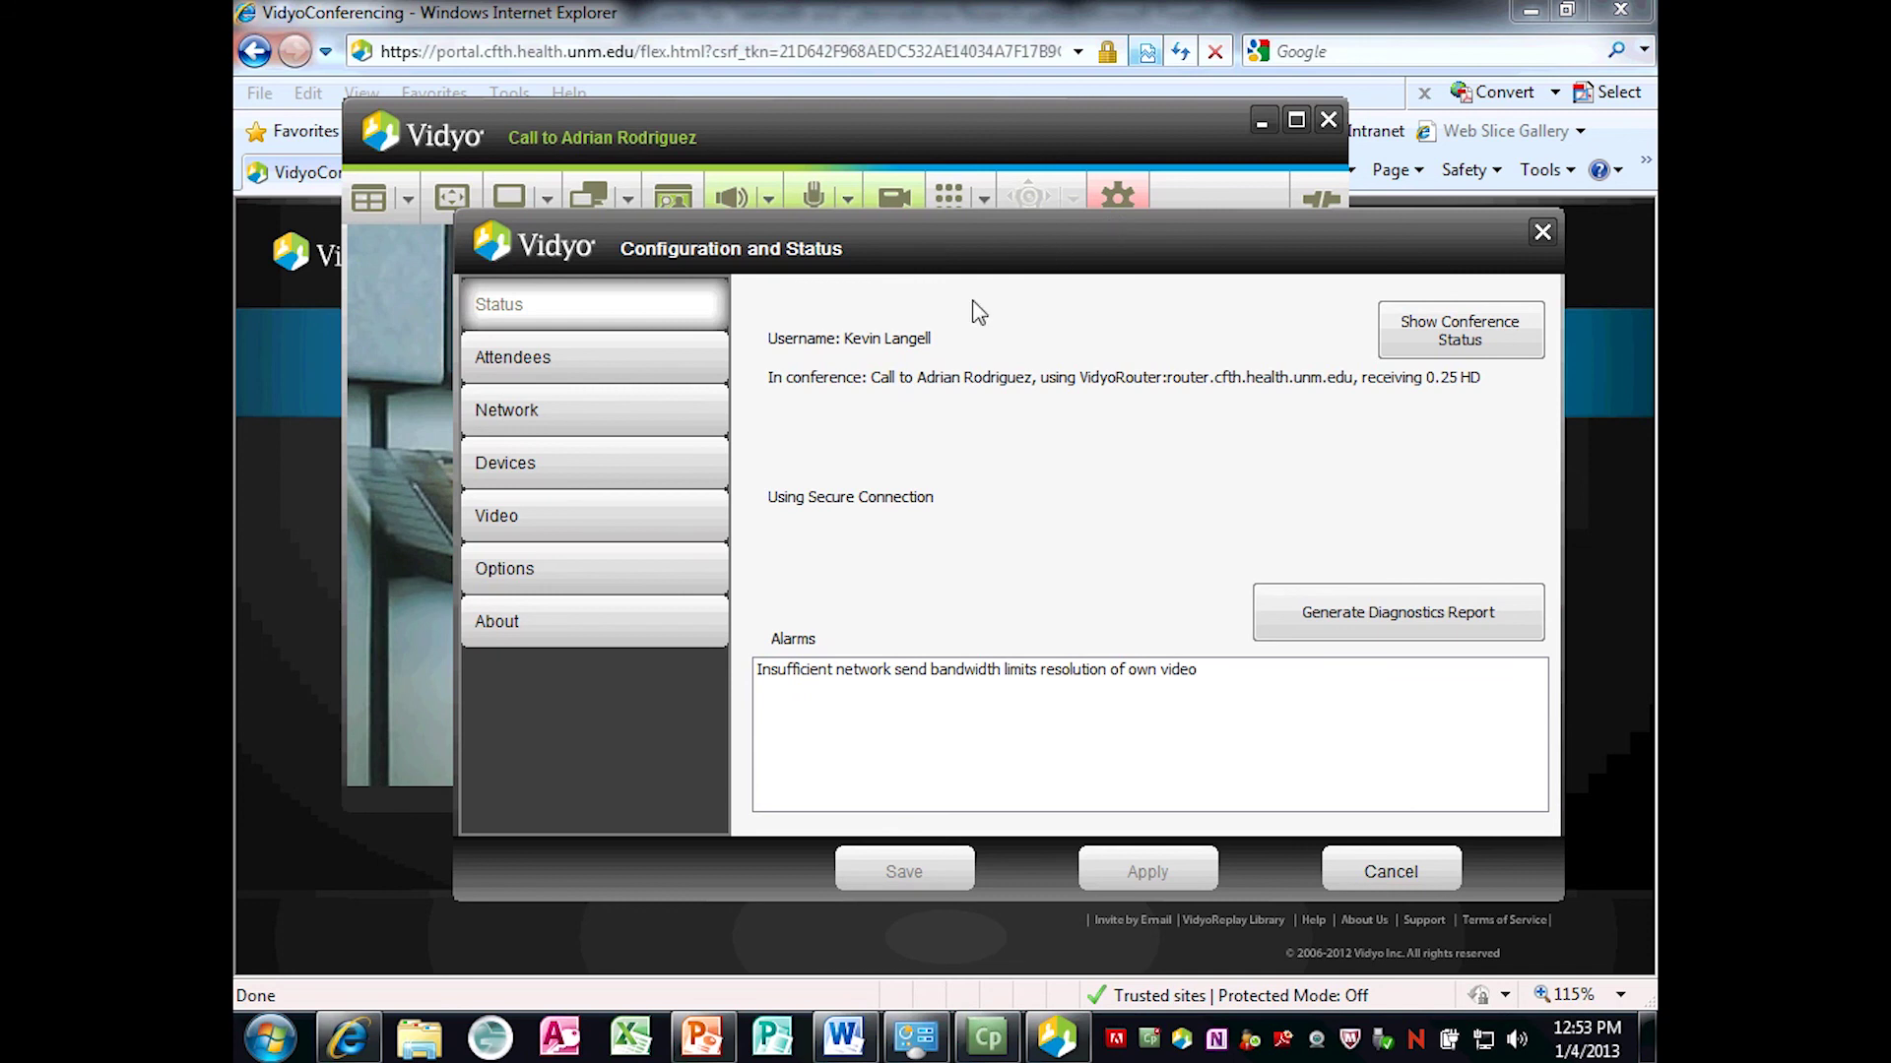
pyautogui.click(632, 471)
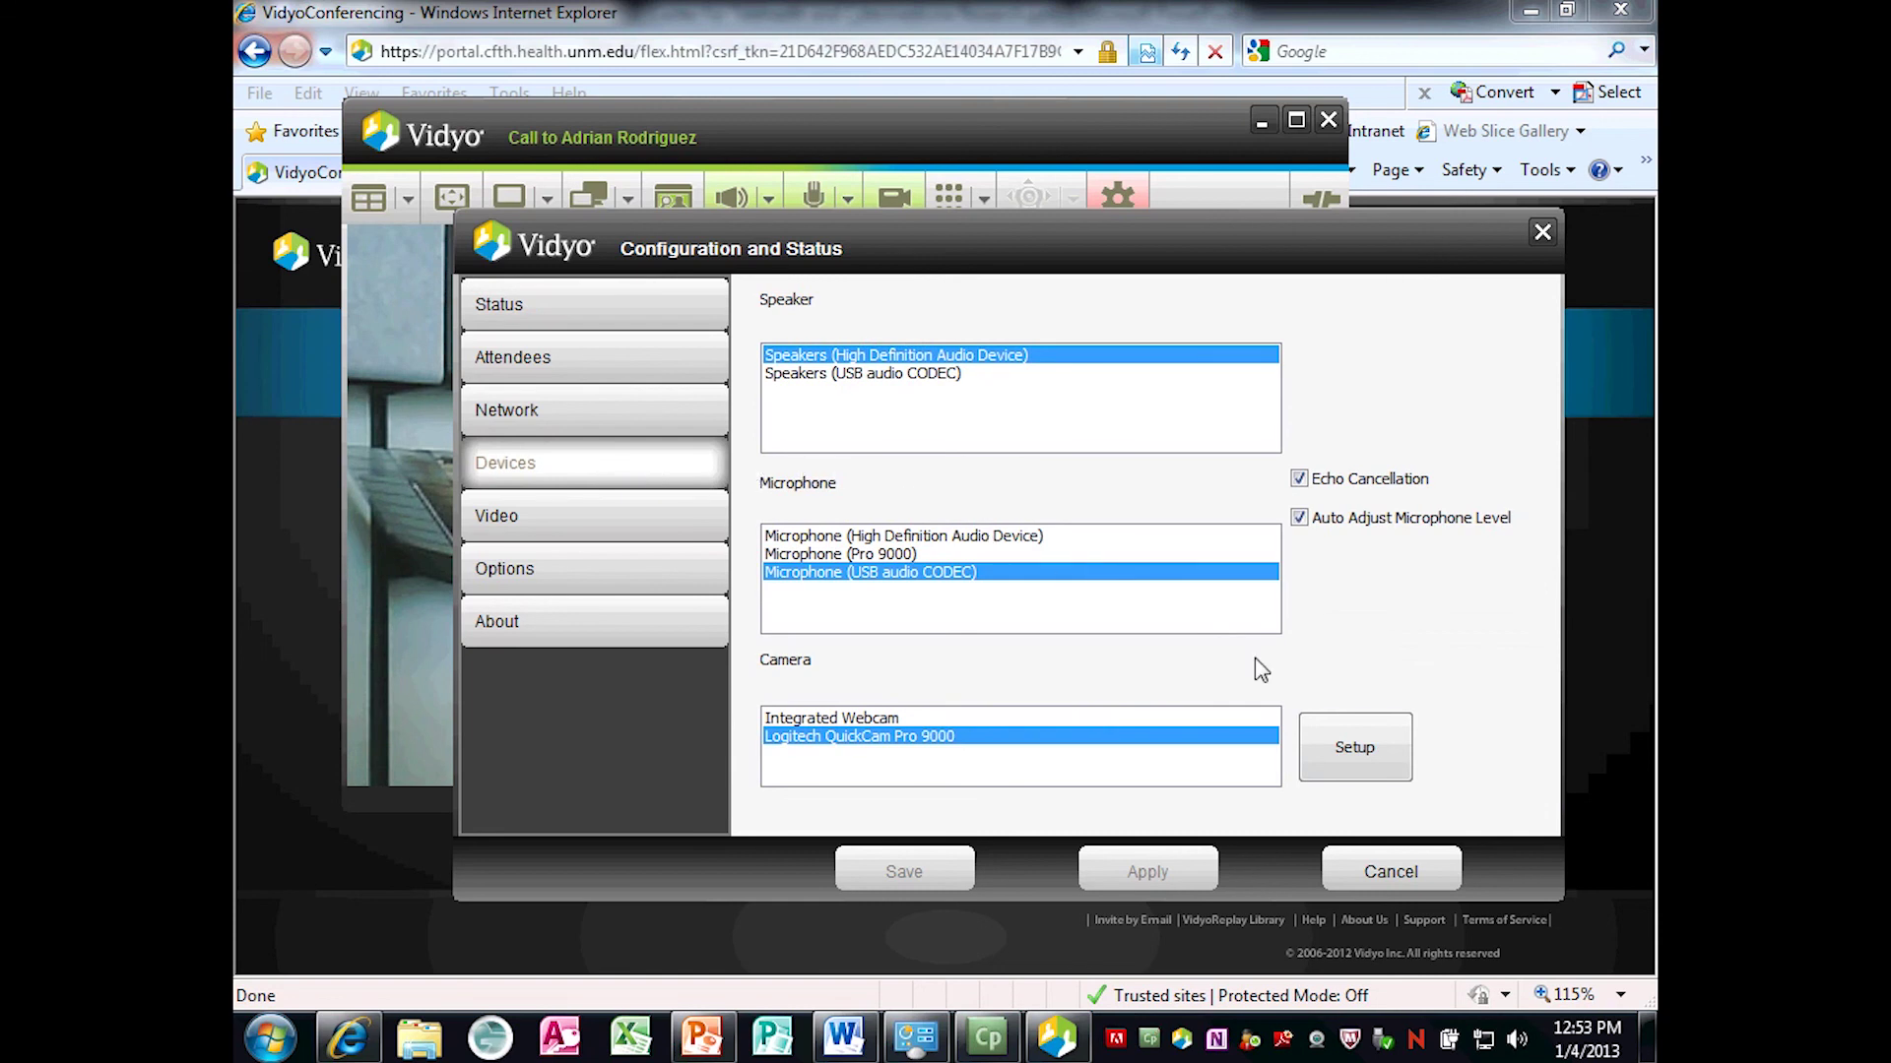
pyautogui.click(1393, 871)
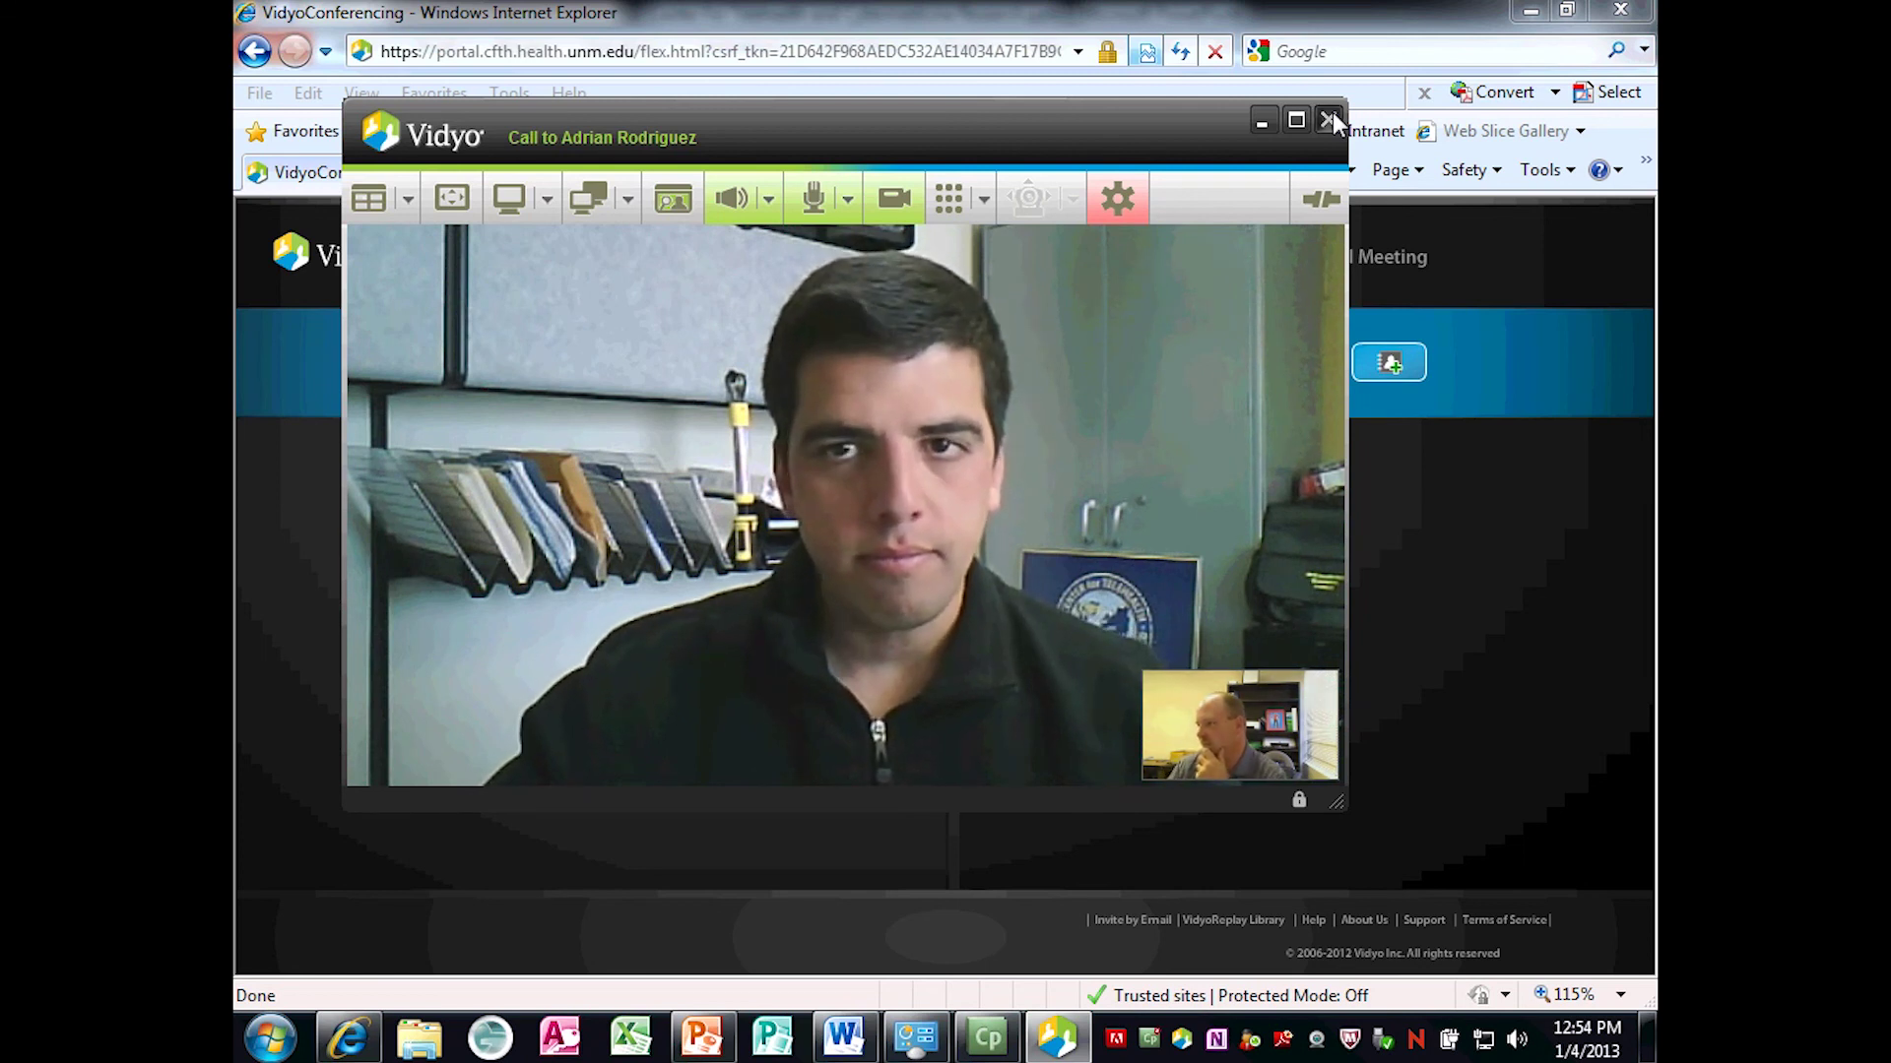
# End the Vidyo call and close Internet Explorer to reveal the PowerPoint contact slide.
pyautogui.click(1332, 116)
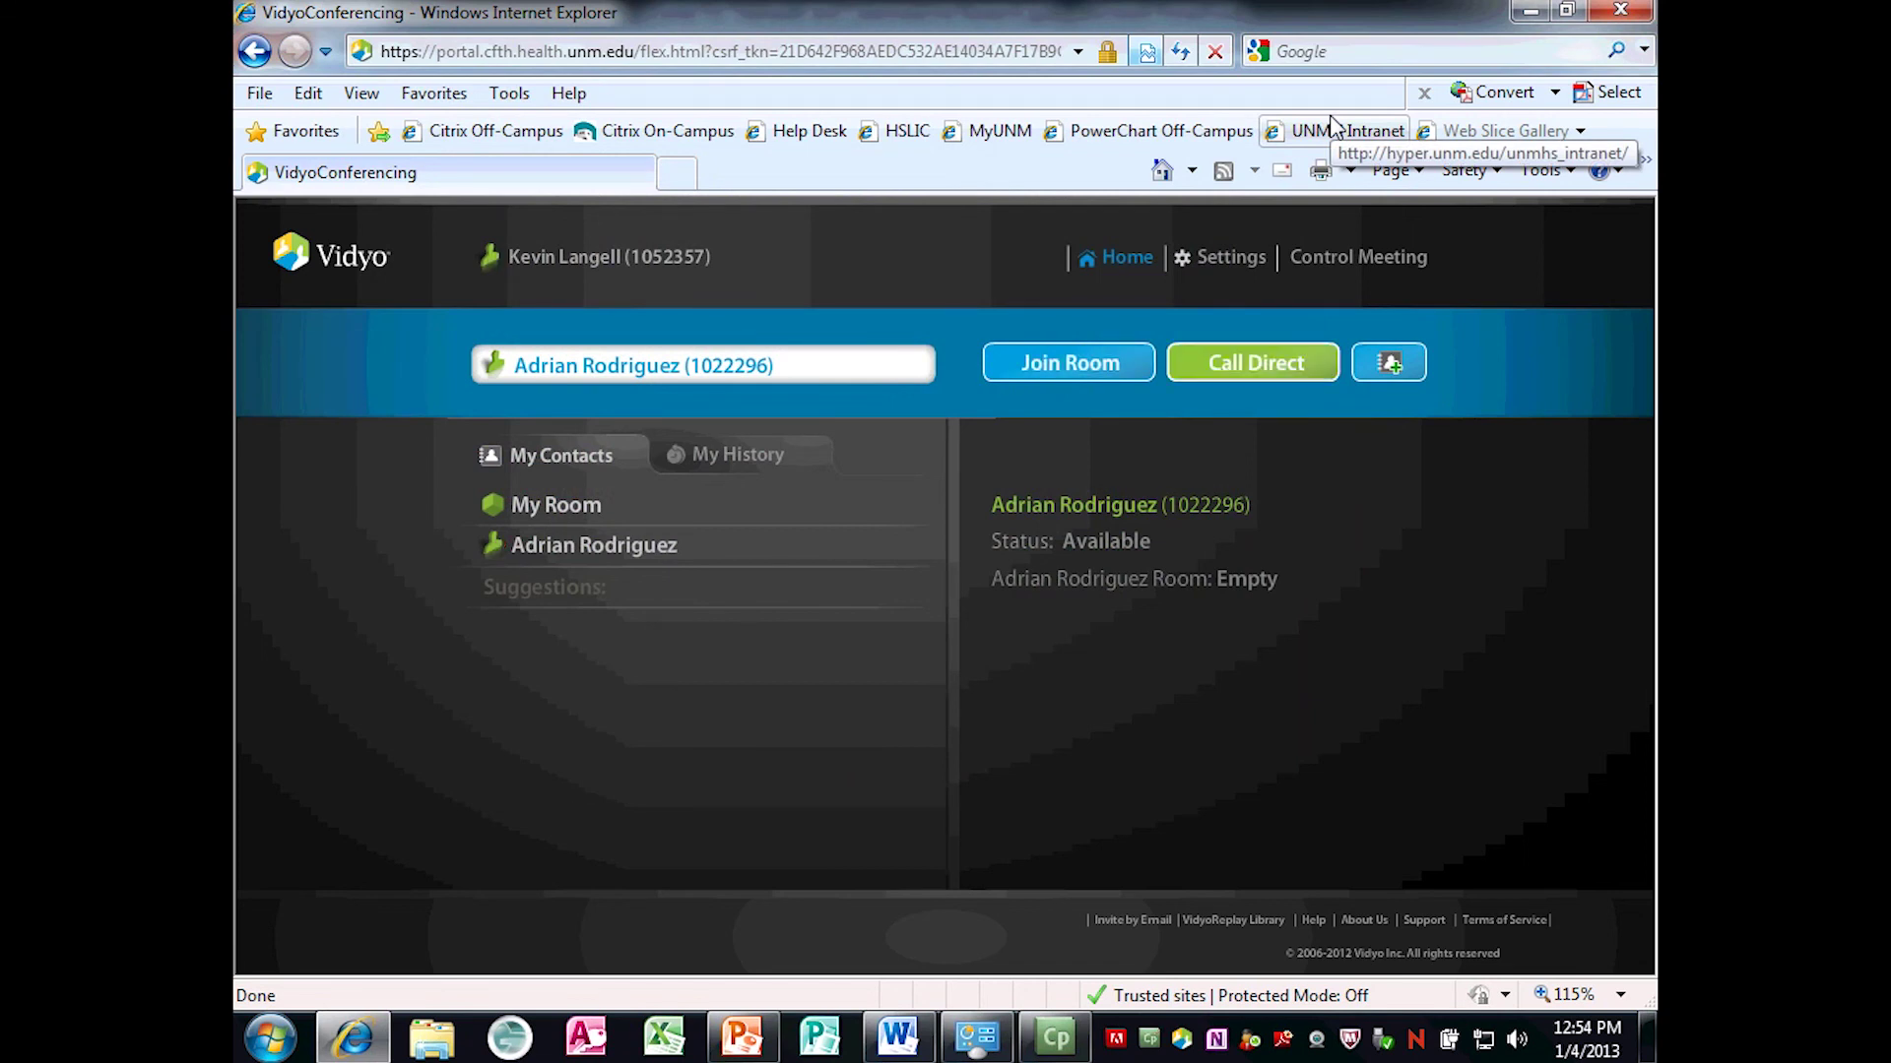
pyautogui.click(1620, 15)
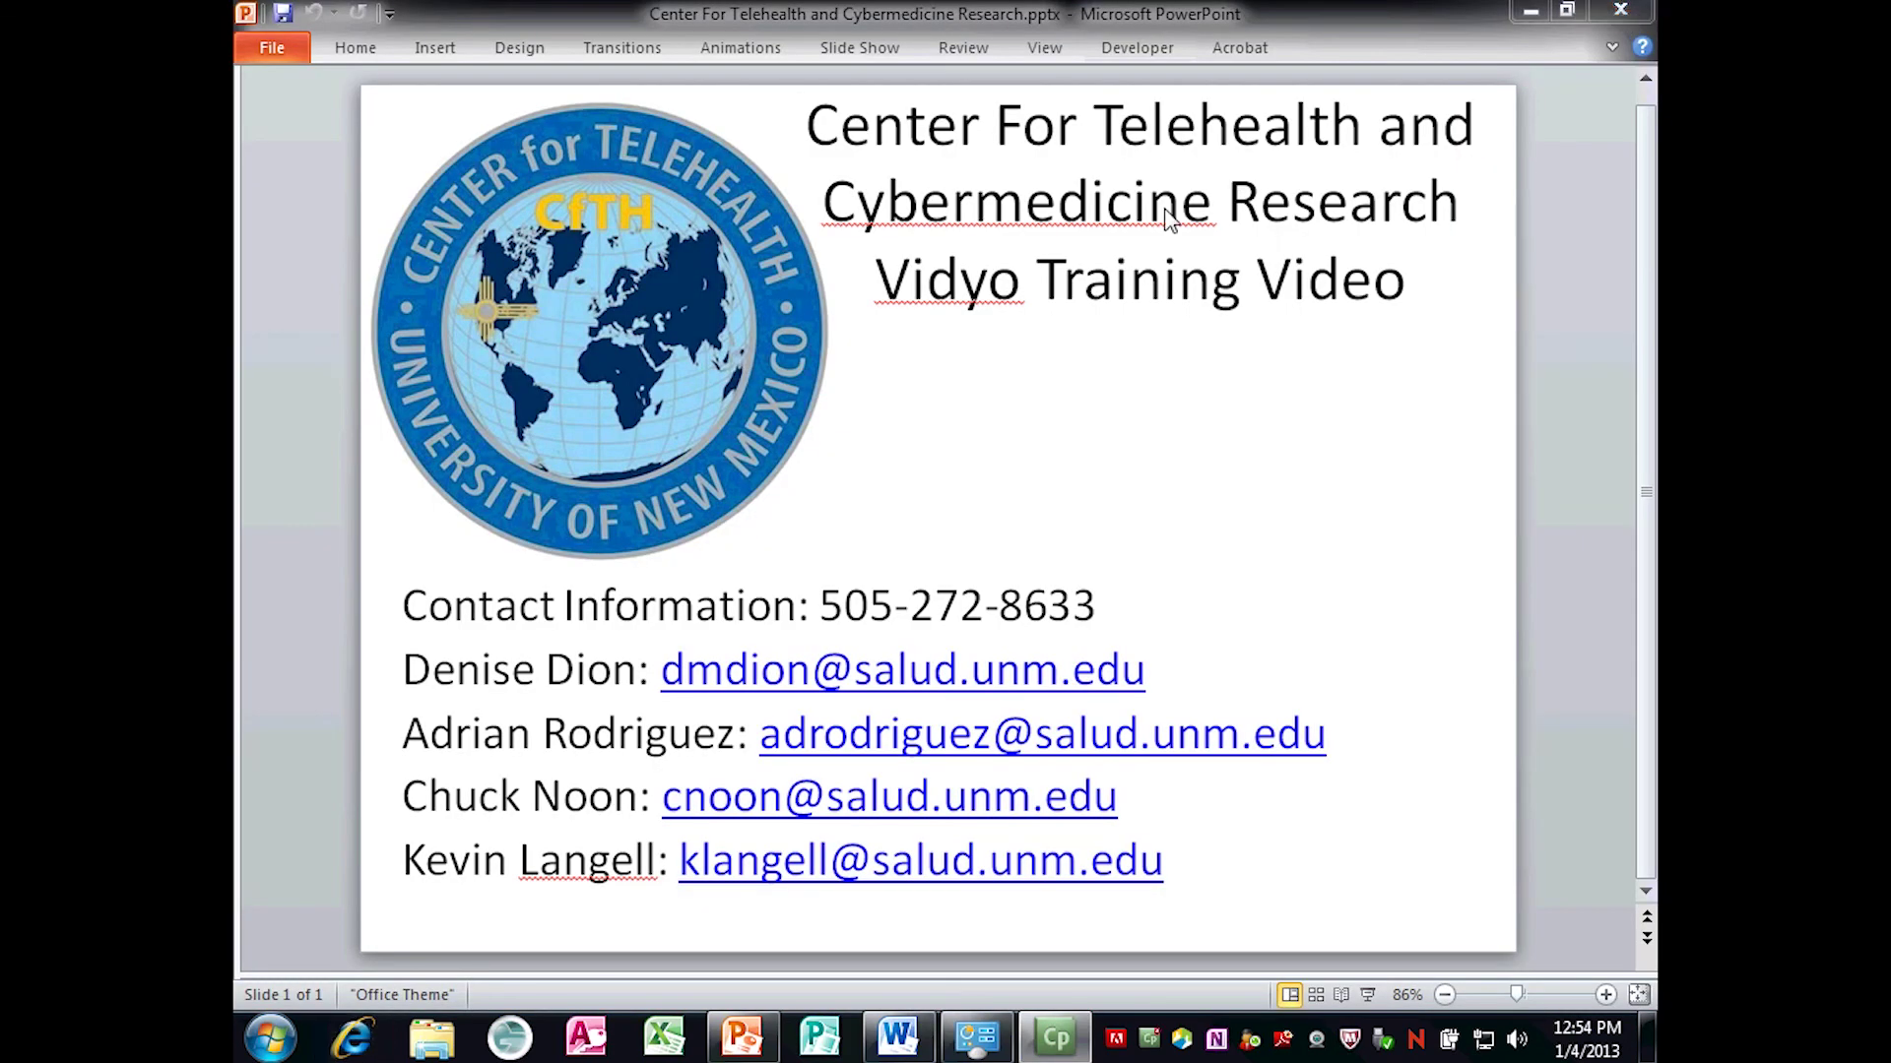